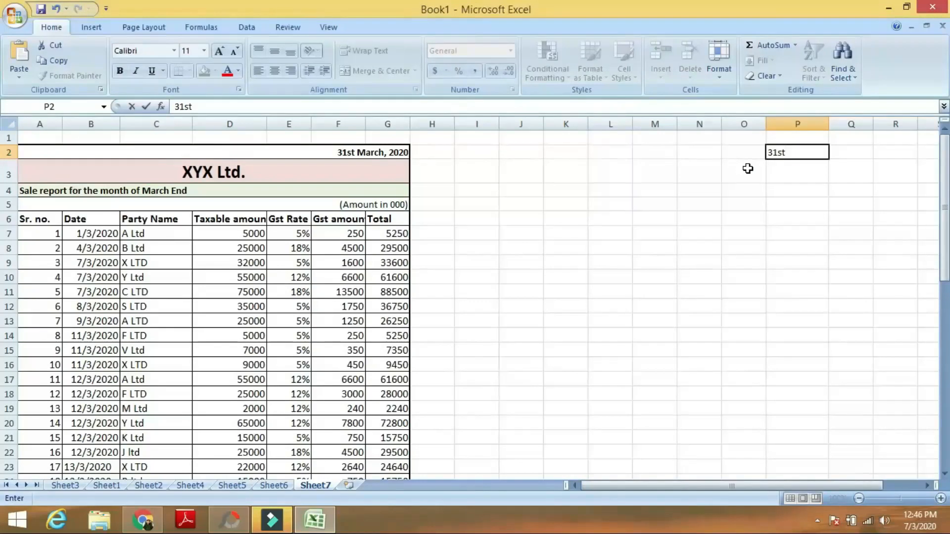
# Complete the date "31st March , 2020" in P2 and enter the company title "XYZ Ltd." in M3.
pyautogui.write('arch ')
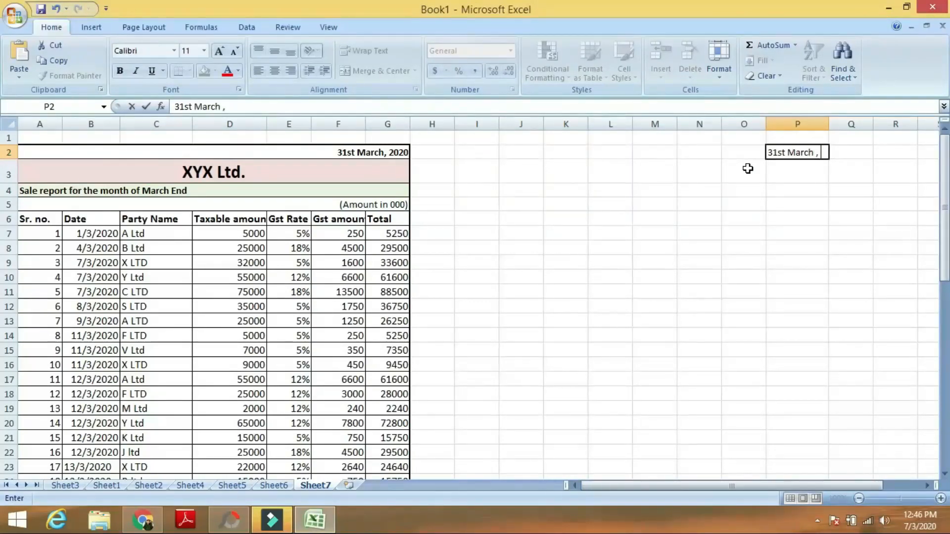
pyautogui.write(', 2020')
pyautogui.click(645, 171)
pyautogui.doubleClick(646, 170)
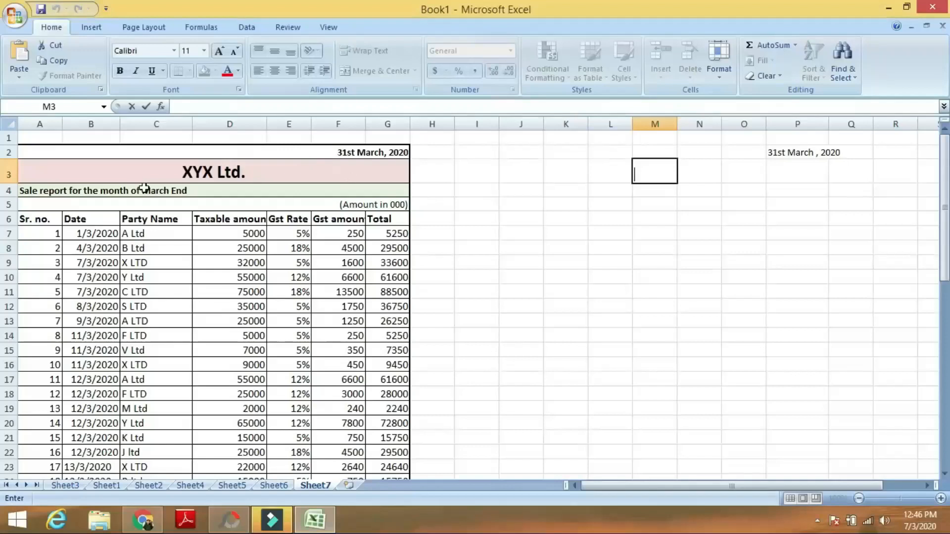
pyautogui.write('XYZ Ltd.')
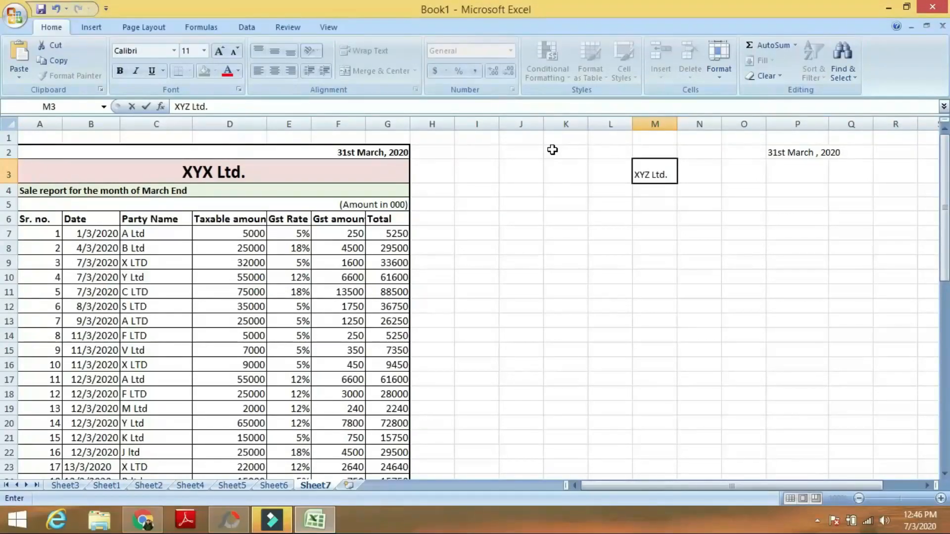
# Enter the subtitle "Sales Report for the month of March end" in L4.
pyautogui.click(596, 190)
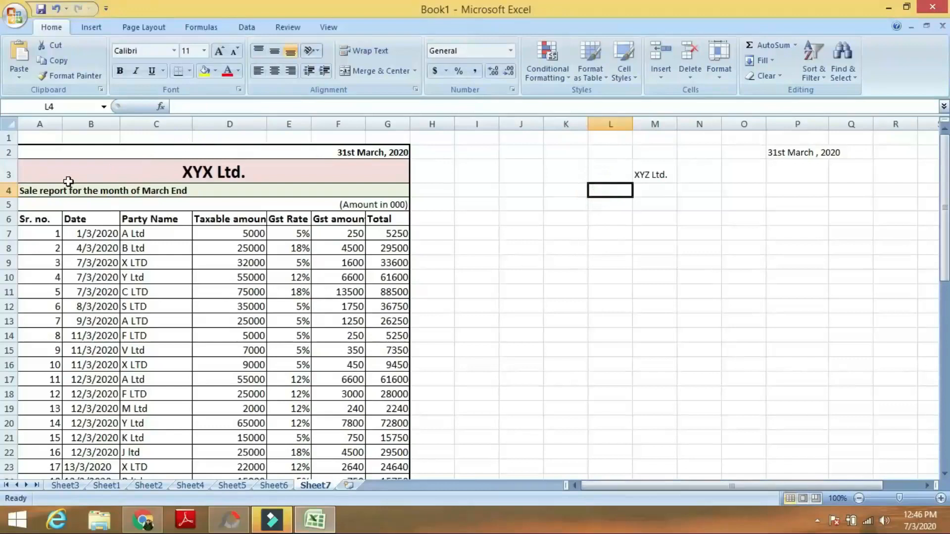
pyautogui.click(45, 192)
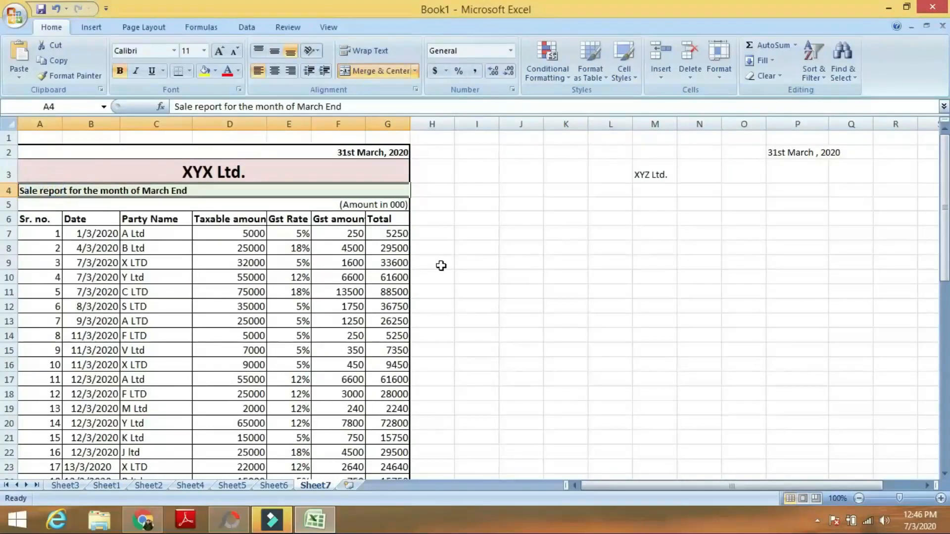
pyautogui.click(596, 191)
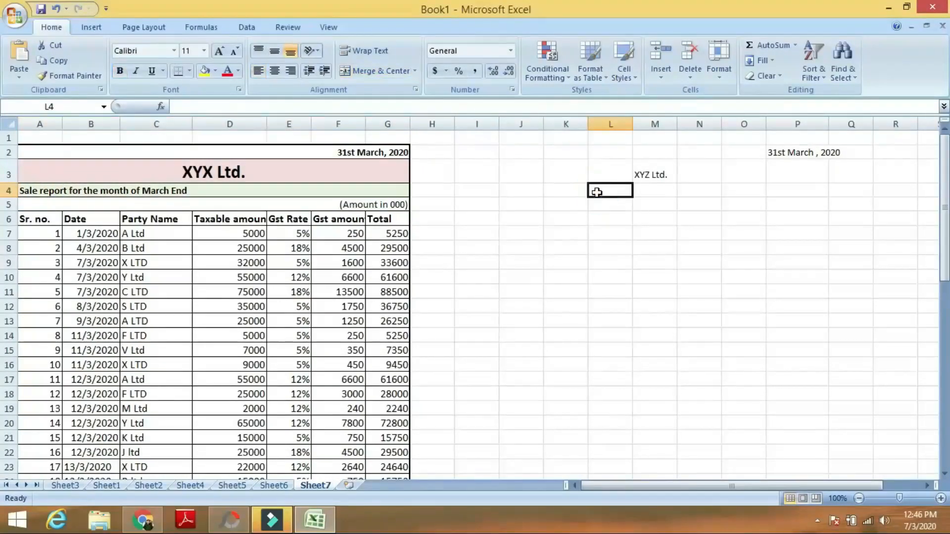
pyautogui.write('Sales')
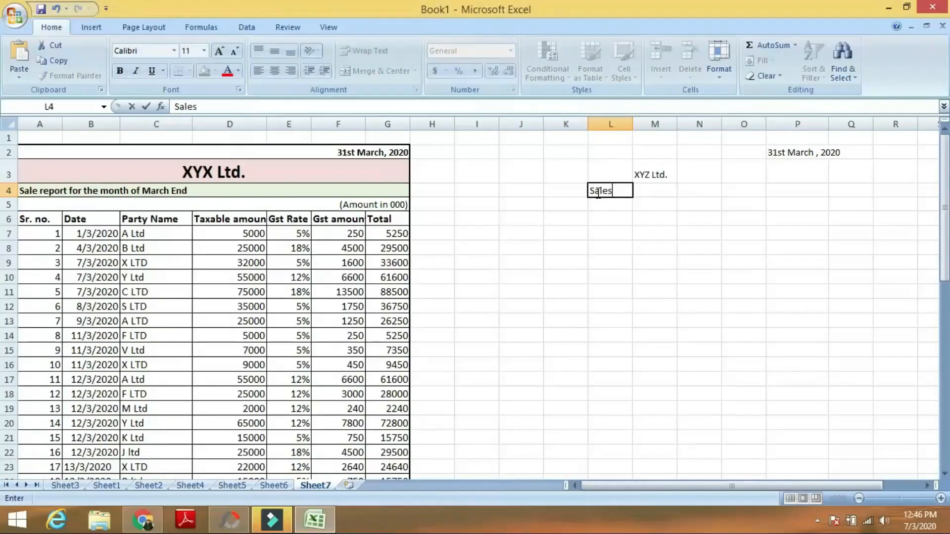
pyautogui.write(' Report for the mon')
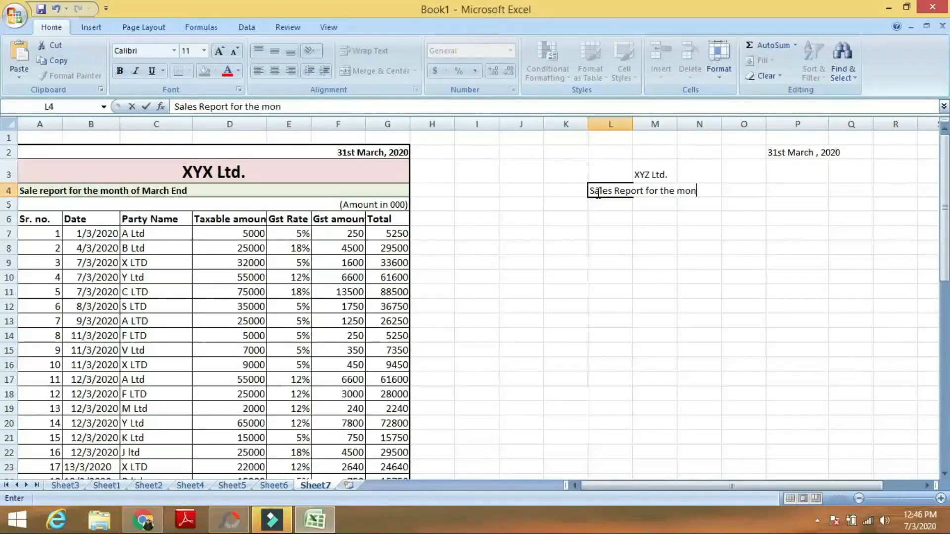
pyautogui.write('th of March end')
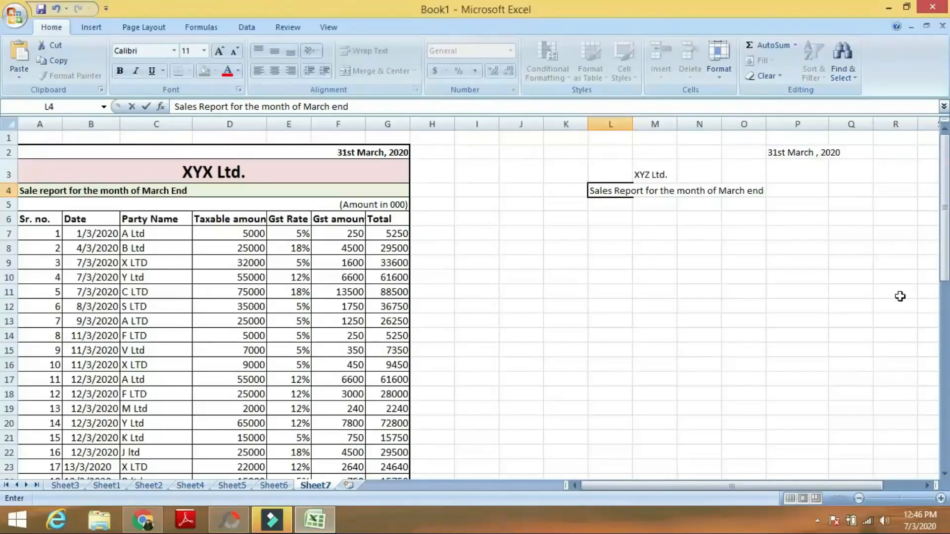
pyautogui.click(592, 265)
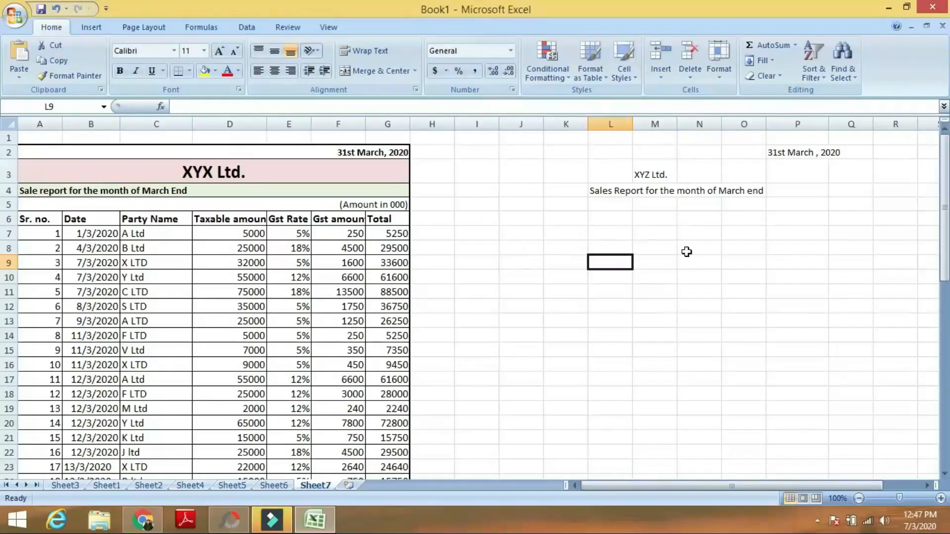
# Enter the unit note "(Amount in Rs.)" in P5.
pyautogui.click(795, 204)
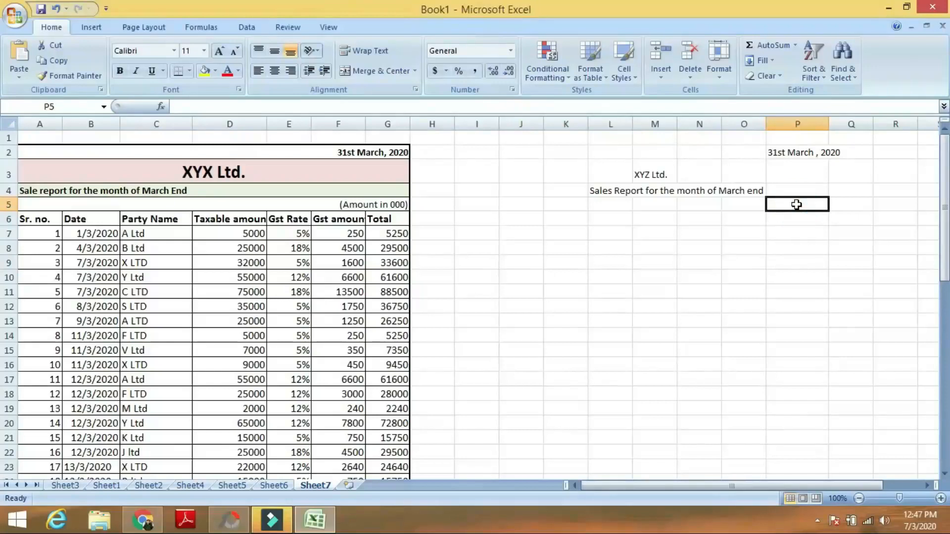
pyautogui.write('A')
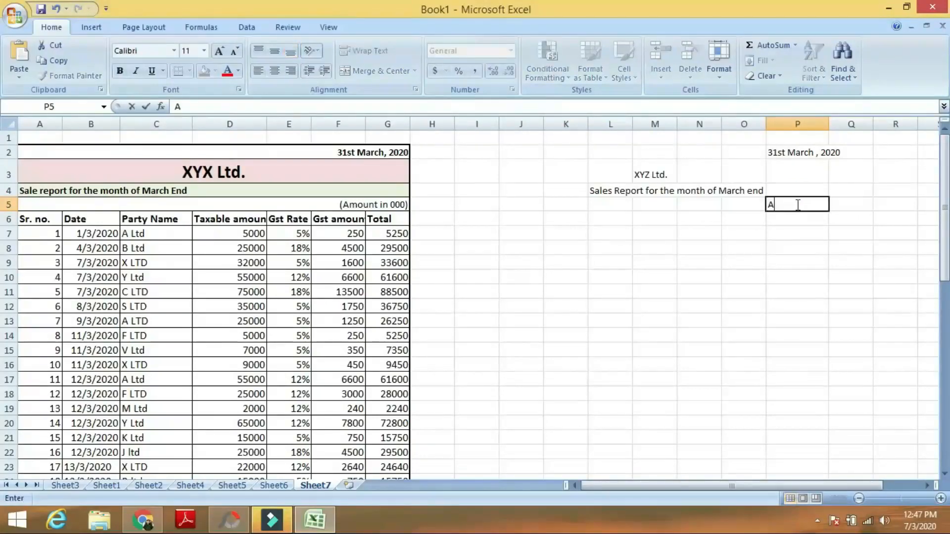
pyautogui.write('mount in Rs.)')
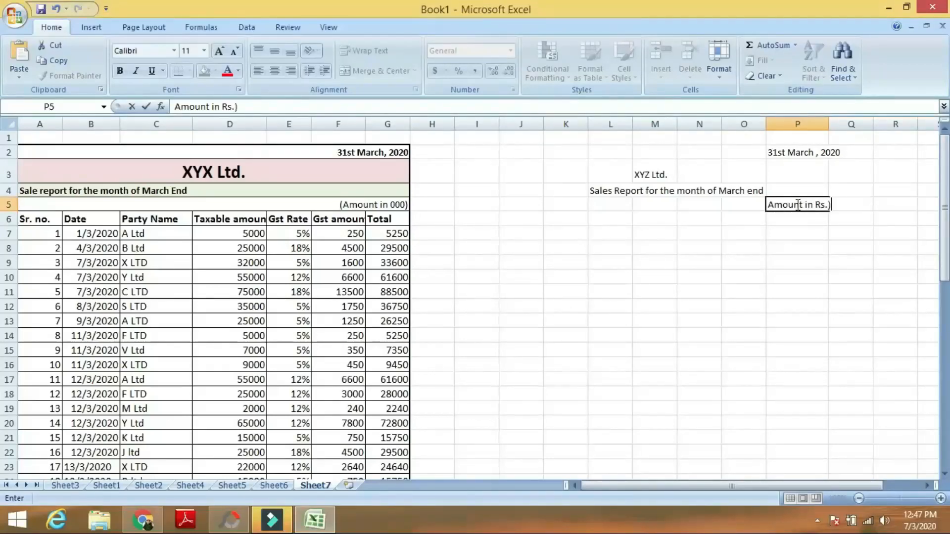
pyautogui.click(180, 107)
pyautogui.write('(')
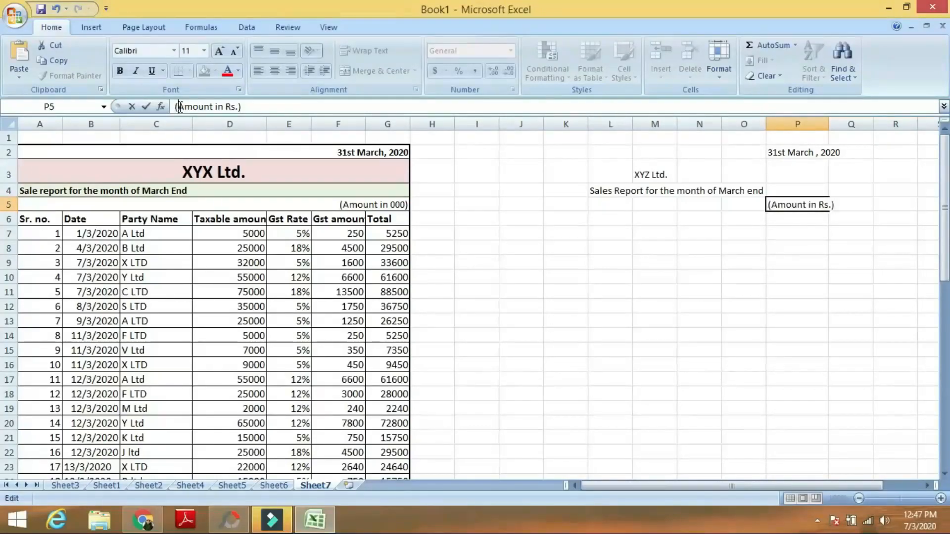
pyautogui.click(575, 259)
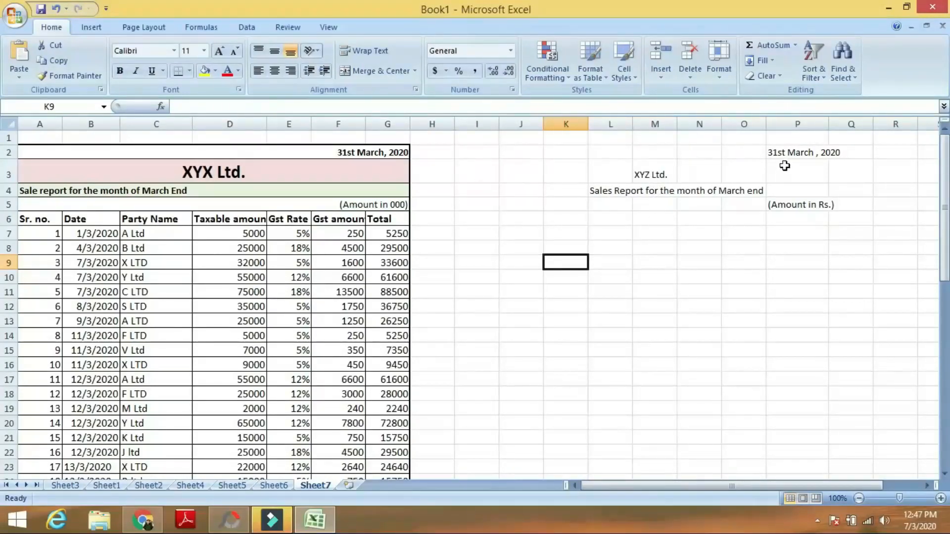
# Merge the date across J2:P2 and right-align it.
pyautogui.click(785, 154)
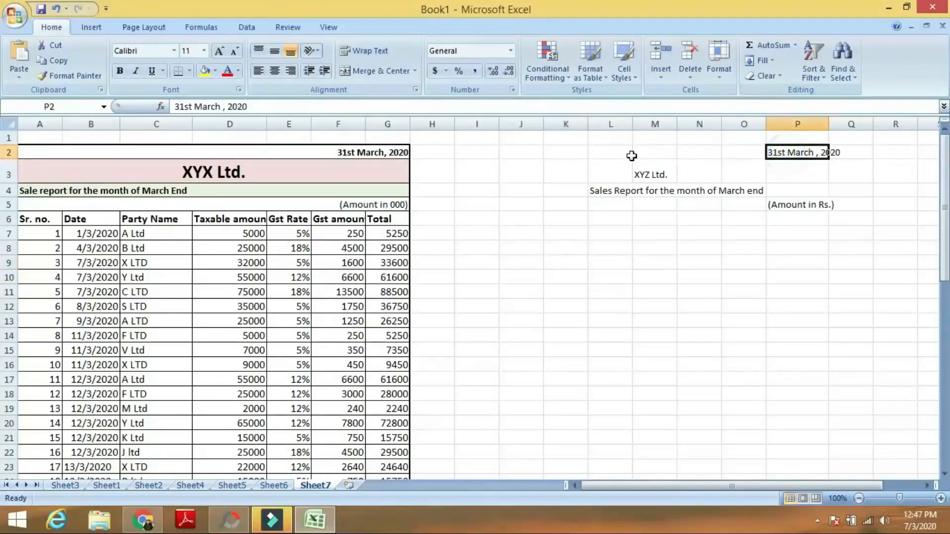
pyautogui.click(508, 152)
pyautogui.moveTo(509, 153); pyautogui.dragTo(804, 152)
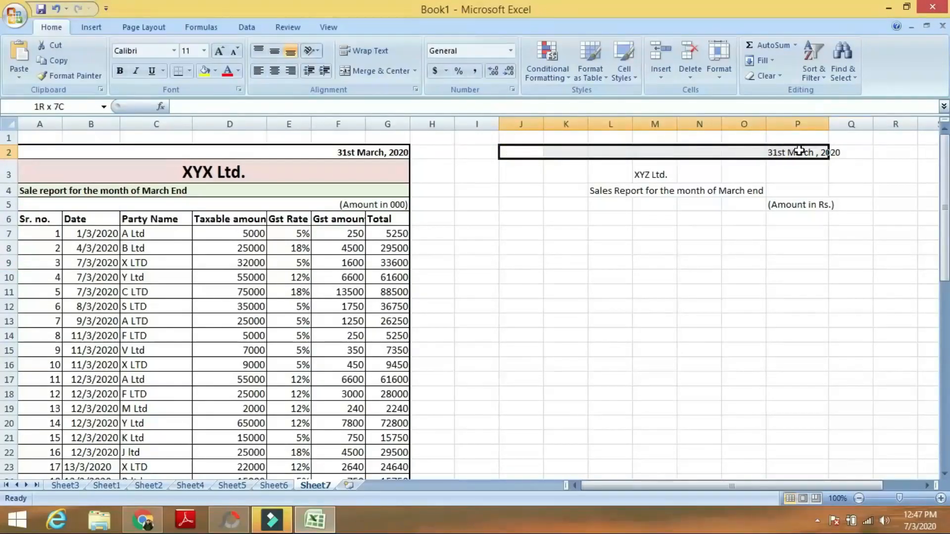
pyautogui.click(381, 73)
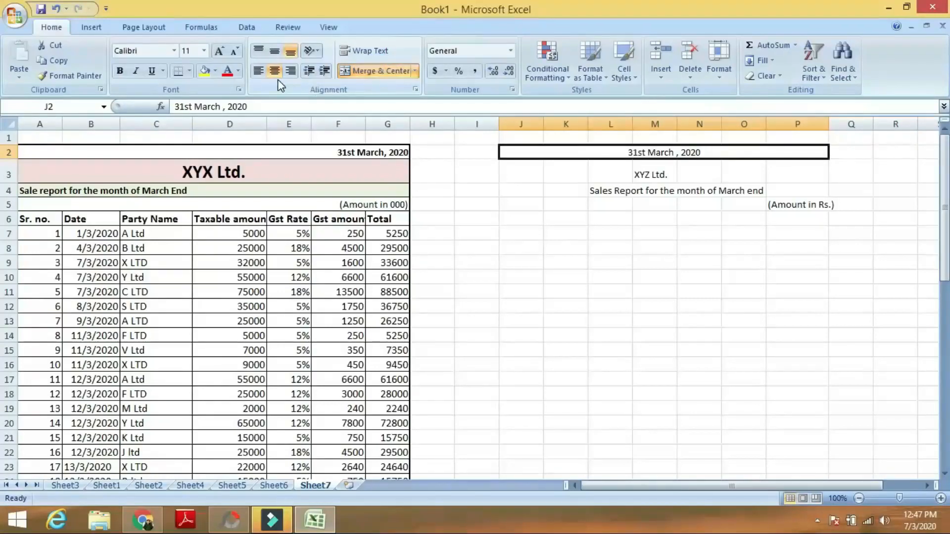
pyautogui.click(291, 72)
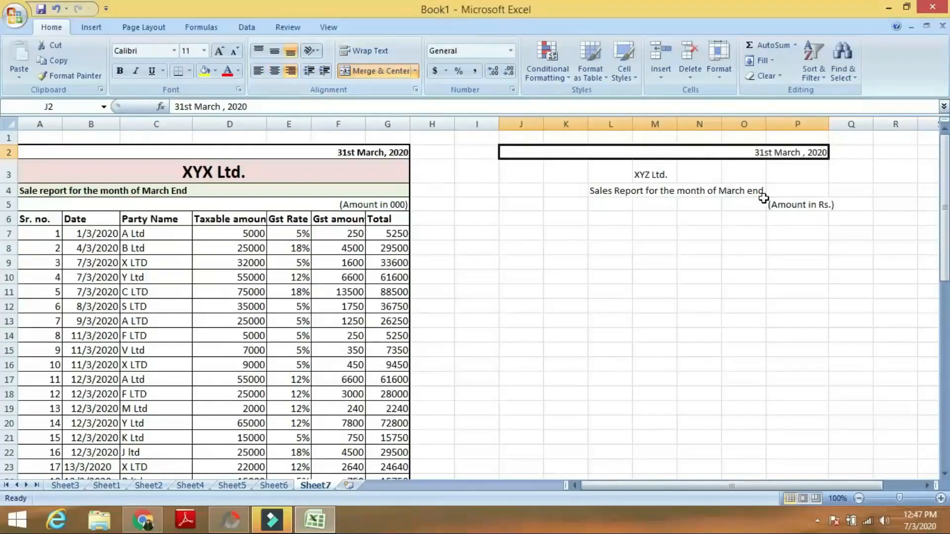
pyautogui.click(524, 170)
pyautogui.moveTo(643, 172); pyautogui.dragTo(779, 165)
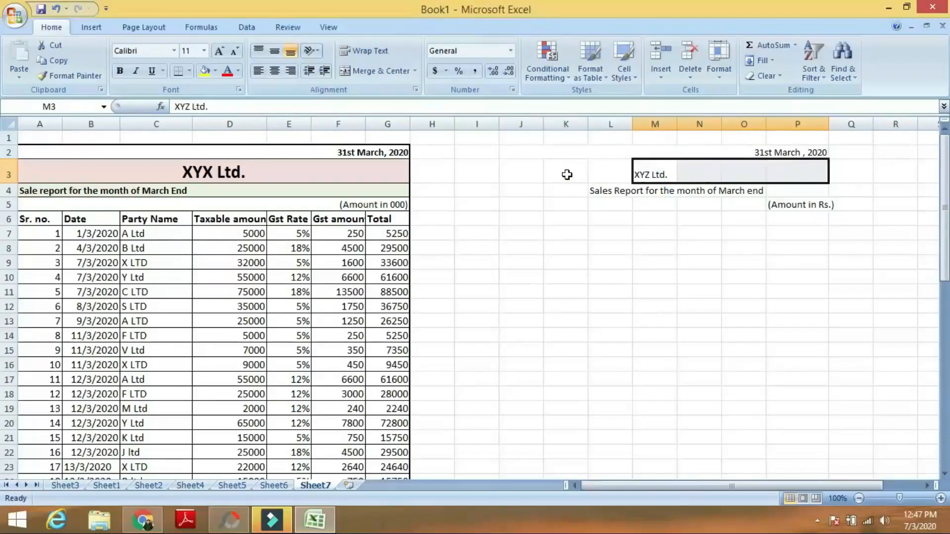
pyautogui.doubleClick(512, 168)
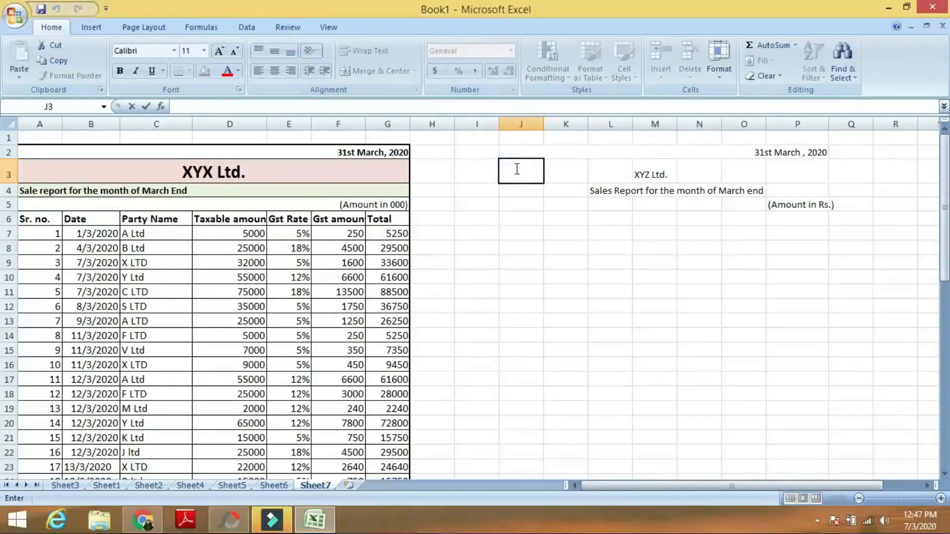
# Merge and center the company title "XYZ Ltd." across I3:P3.
pyautogui.click(793, 173)
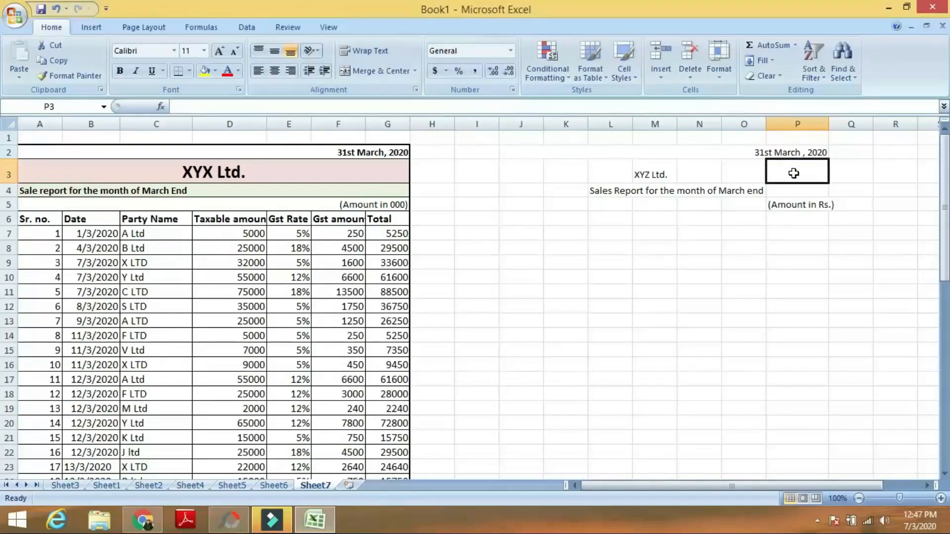
pyautogui.hotkey('shift', 'Left')
pyautogui.hotkey('shift', 'Left')
pyautogui.hotkey('shift', 'Left')
pyautogui.hotkey('shift', 'Left')
pyautogui.hotkey('shift', 'Left')
pyautogui.hotkey('shift', 'Left')
pyautogui.hotkey('shift', 'Left')
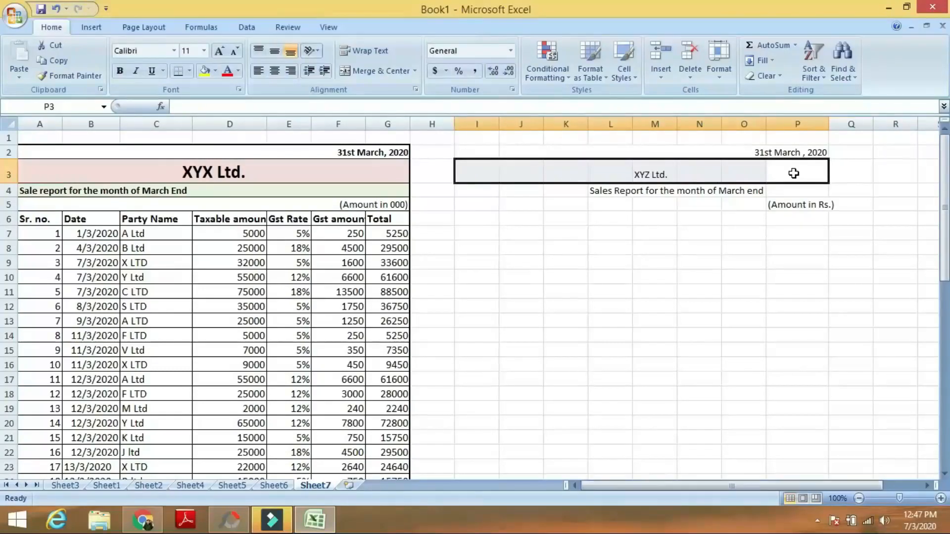
pyautogui.click(381, 71)
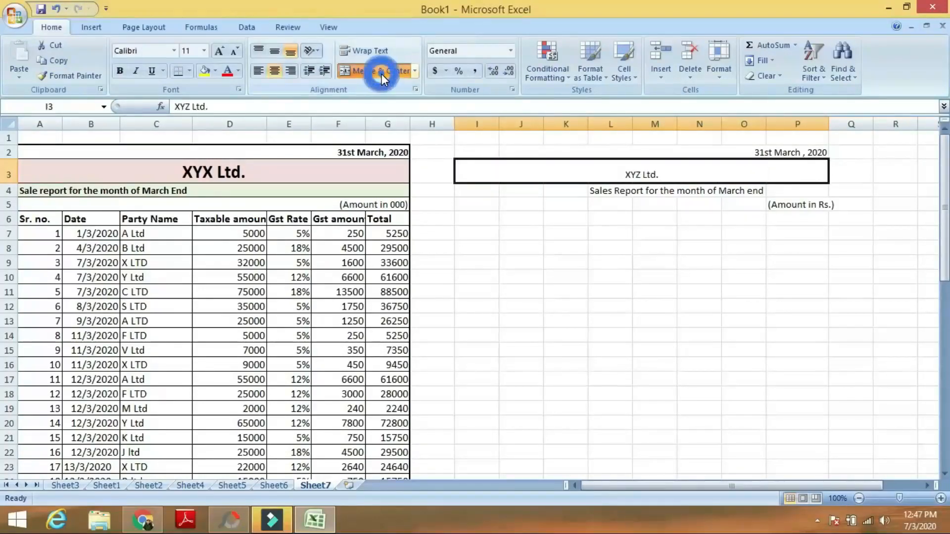
# Set the company title "XYZ Ltd." to font size 18 and bold.
pyautogui.click(203, 50)
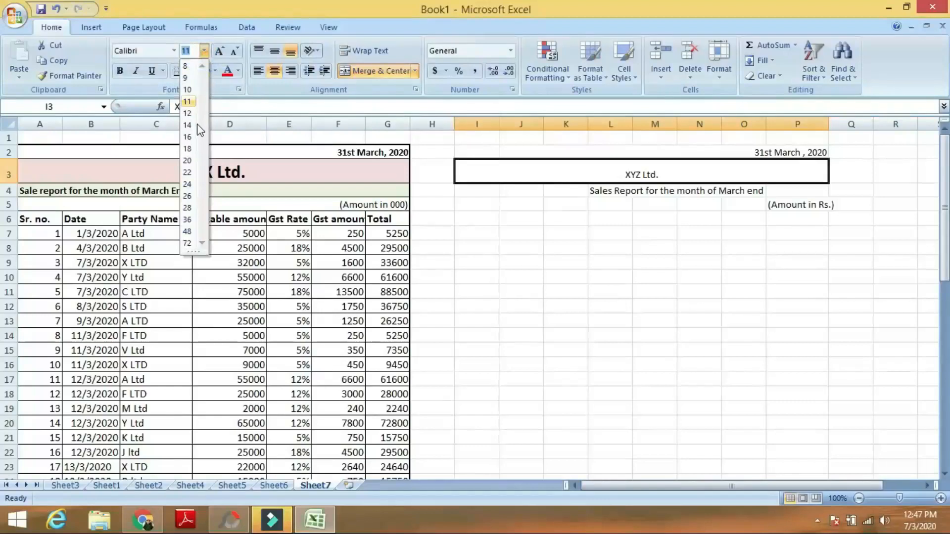
pyautogui.click(188, 149)
pyautogui.click(120, 71)
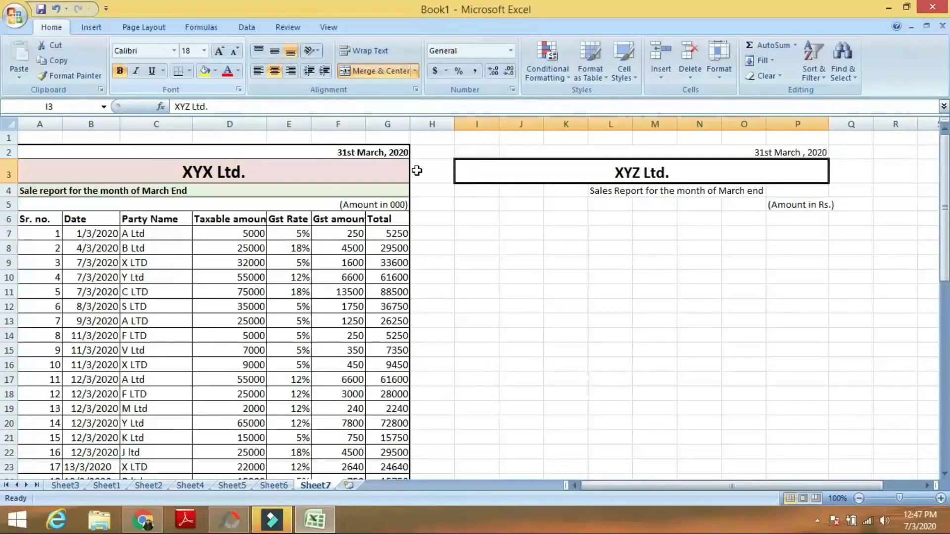
# Extend the merged date cell to span I2:P2 and right-align the date.
pyautogui.click(529, 152)
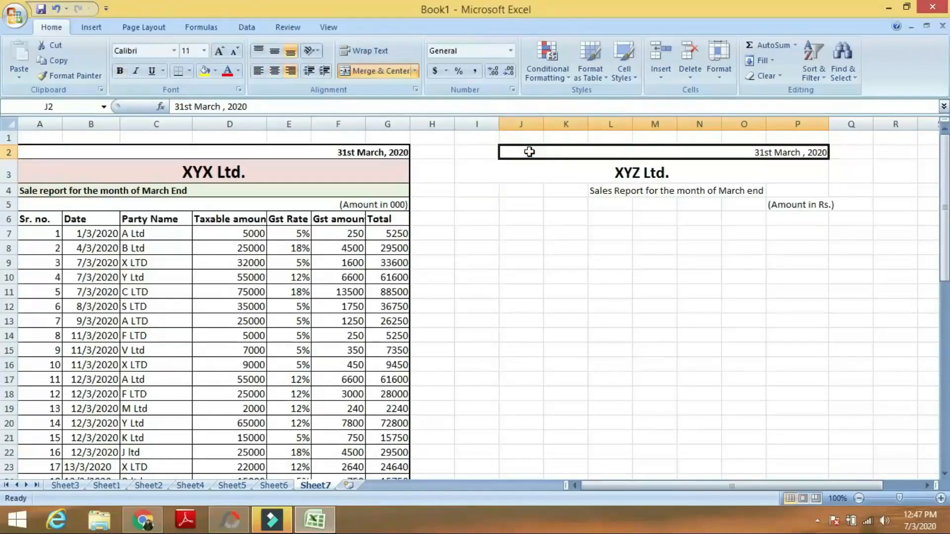
pyautogui.hotkey('shift', 'Left')
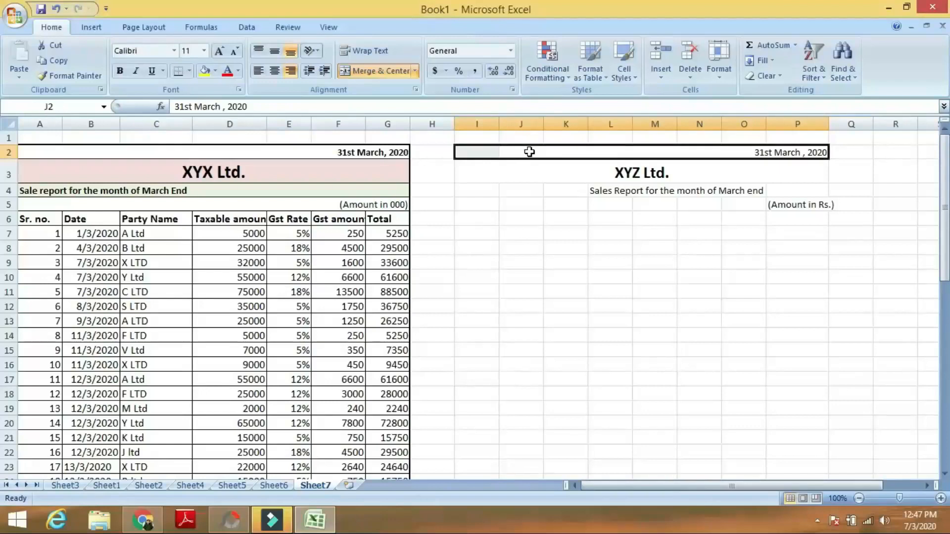
pyautogui.click(372, 70)
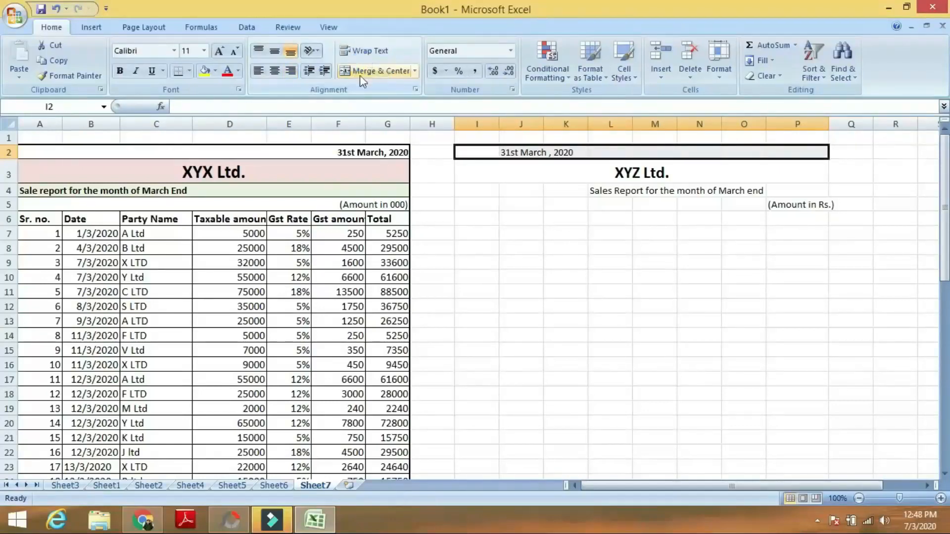
pyautogui.click(290, 72)
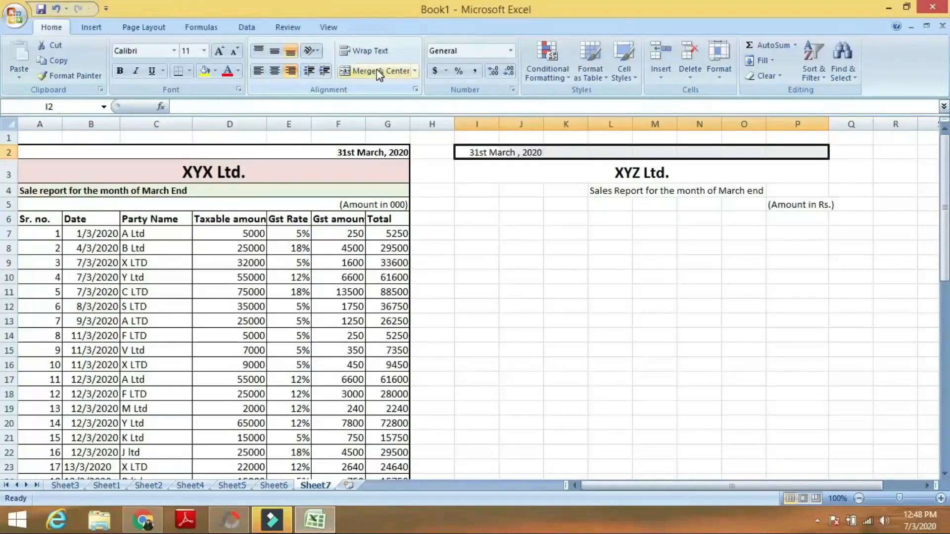
pyautogui.click(376, 70)
pyautogui.click(291, 71)
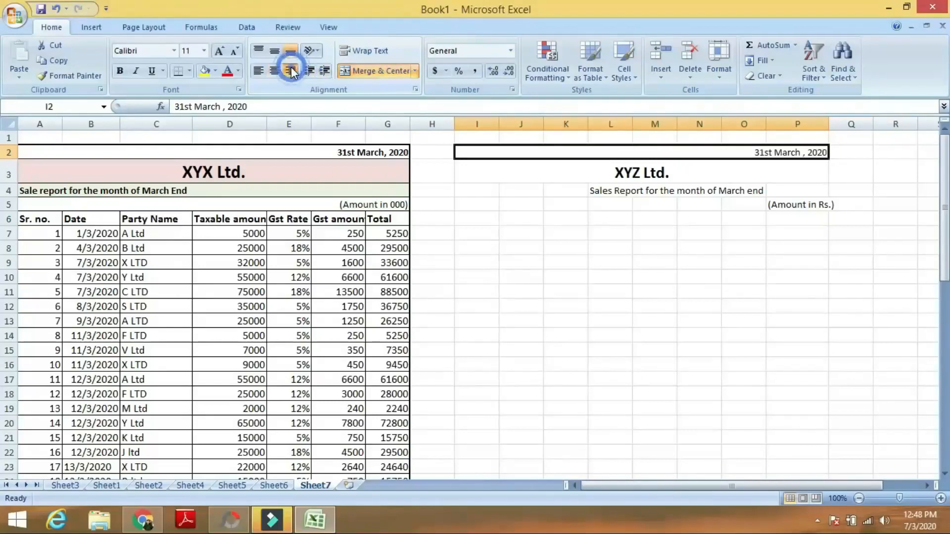
# Merge and center the sales report subtitle across I4:P4.
pyautogui.click(557, 258)
pyautogui.moveTo(495, 191); pyautogui.dragTo(782, 188)
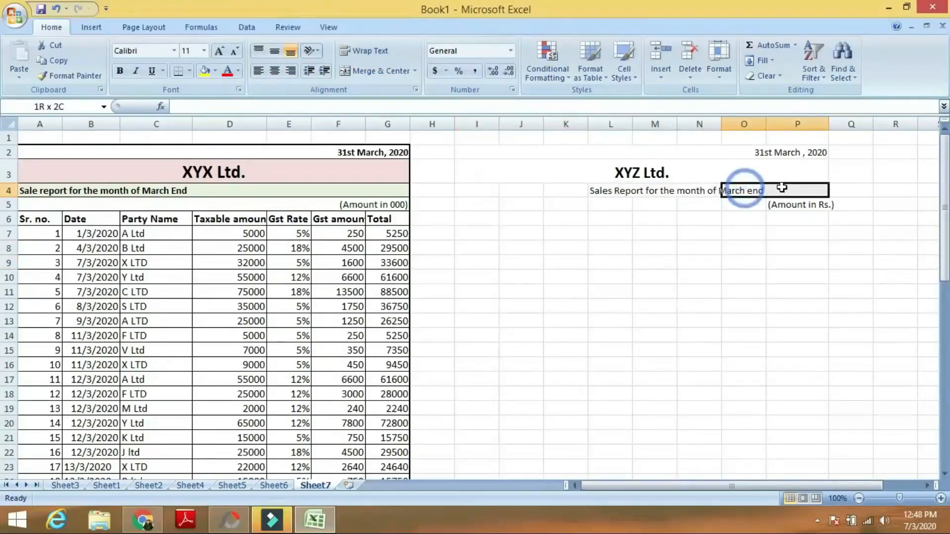
pyautogui.click(485, 190)
pyautogui.hotkey('shift', 'Right')
pyautogui.hotkey('shift', 'Right')
pyautogui.hotkey('shift', 'Right')
pyautogui.hotkey('shift', 'Right')
pyautogui.hotkey('shift', 'Right')
pyautogui.hotkey('shift', 'Right')
pyautogui.hotkey('shift', 'Right')
pyautogui.hotkey('shift', 'Right')
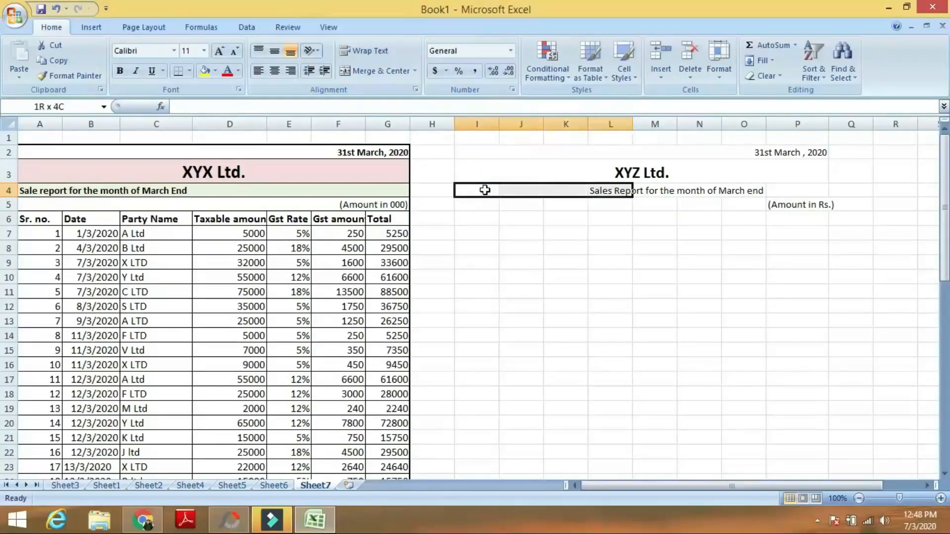
pyautogui.hotkey('shift', 'Left')
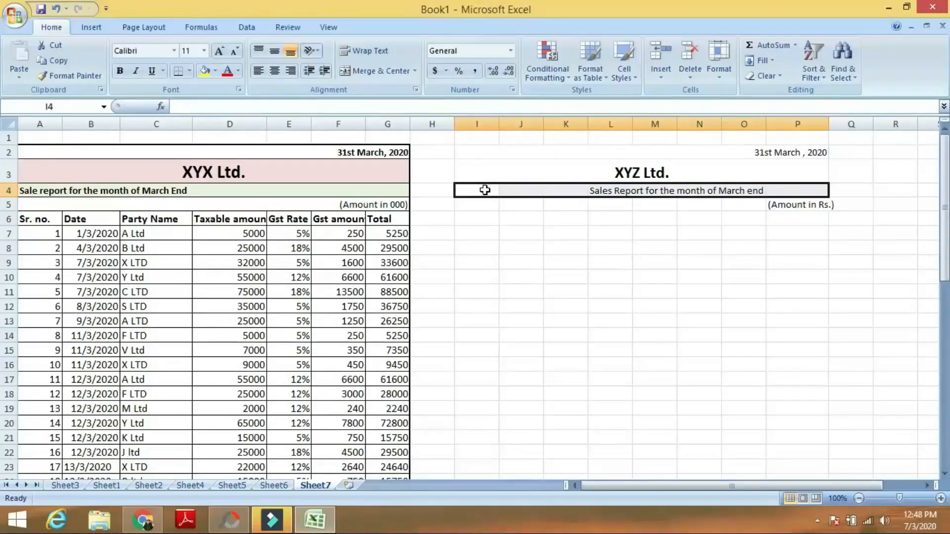
pyautogui.click(359, 73)
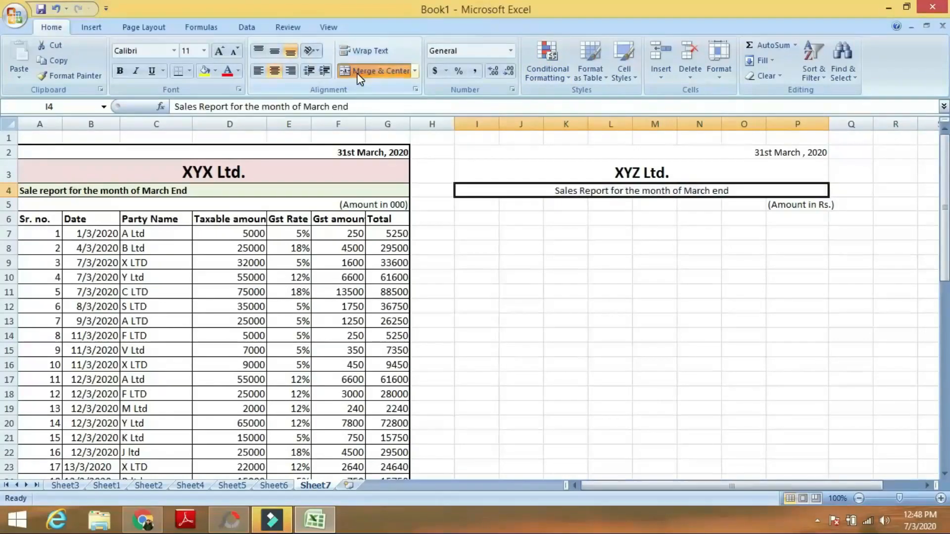
# Left-align the subtitle in row 4, and merge I5:P5 with the "(Amount in Rs.)" note right-aligned.
pyautogui.click(259, 72)
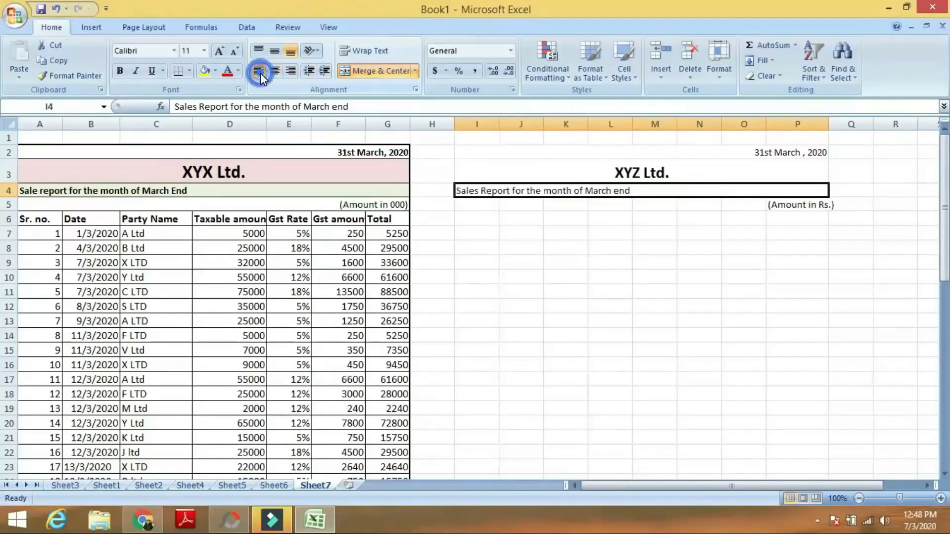
pyautogui.click(474, 206)
pyautogui.hotkey('shift', 'Right')
pyautogui.hotkey('shift', 'Right')
pyautogui.hotkey('shift', 'Right')
pyautogui.hotkey('shift', 'Right')
pyautogui.hotkey('shift', 'Right')
pyautogui.hotkey('shift', 'Right')
pyautogui.hotkey('shift', 'Right')
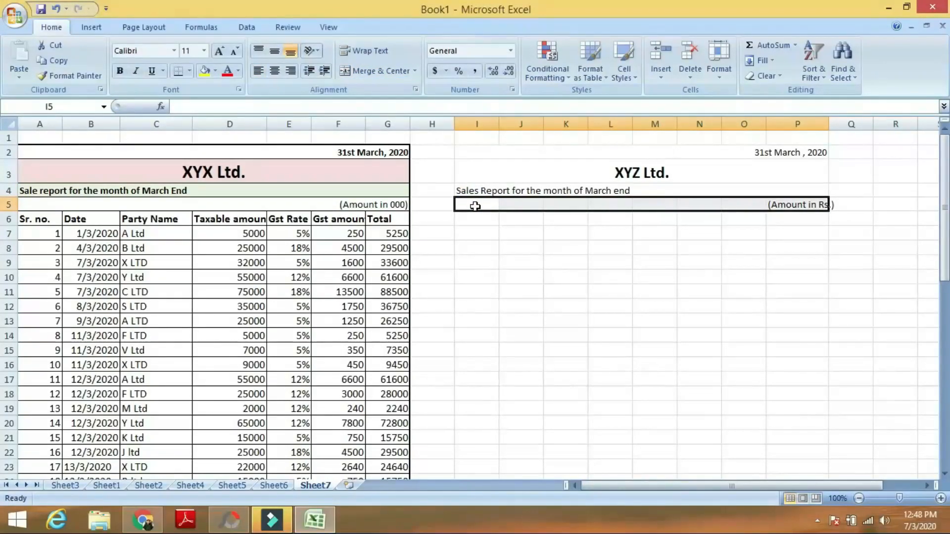
pyautogui.click(373, 74)
pyautogui.click(292, 72)
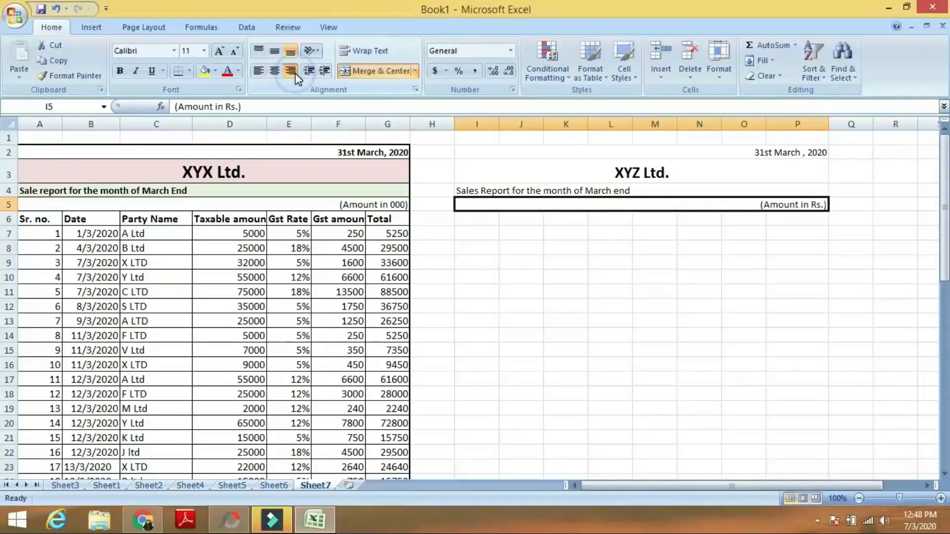
pyautogui.click(528, 248)
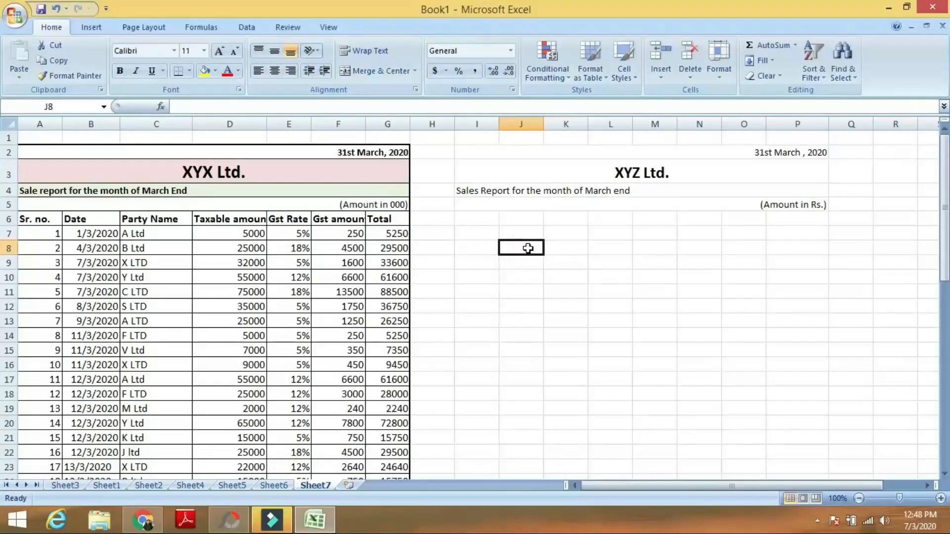
# Fill the merged date cell I2:P2 with light blue.
pyautogui.click(475, 153)
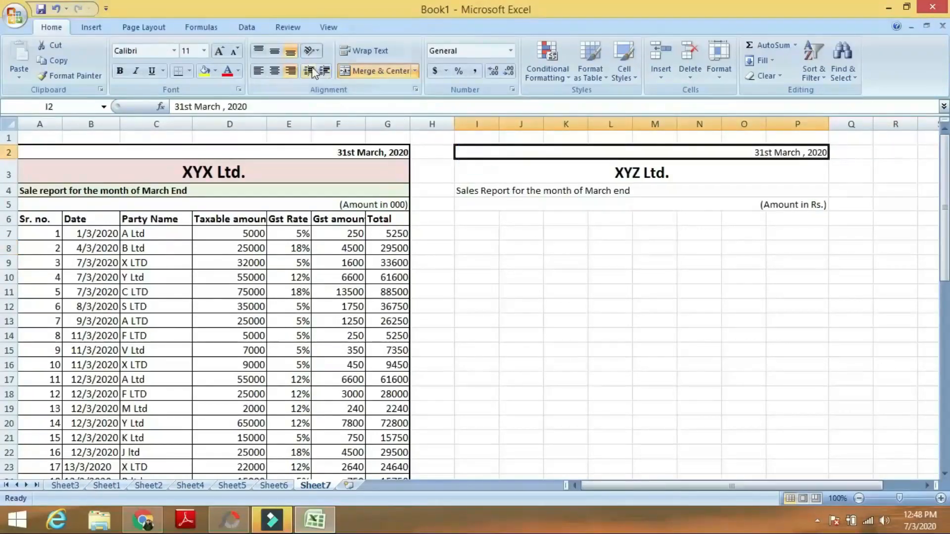
pyautogui.click(215, 71)
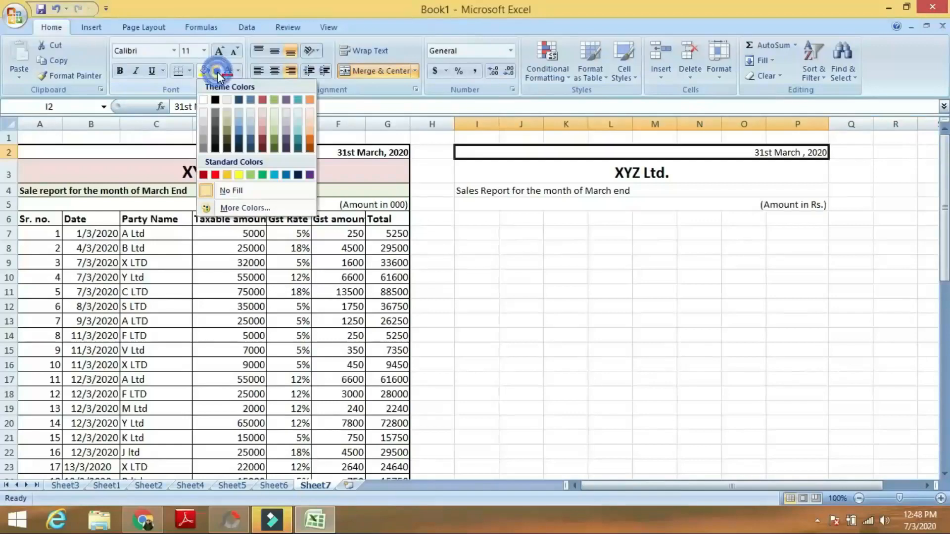
pyautogui.click(240, 118)
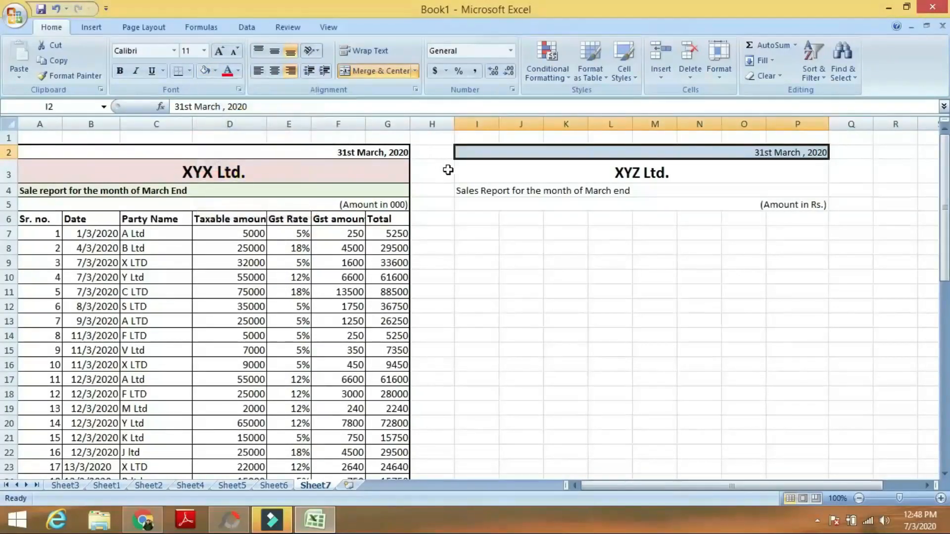
# Fill the "XYZ Ltd." title cell with light red and the sales report subtitle cell with light green.
pyautogui.click(465, 174)
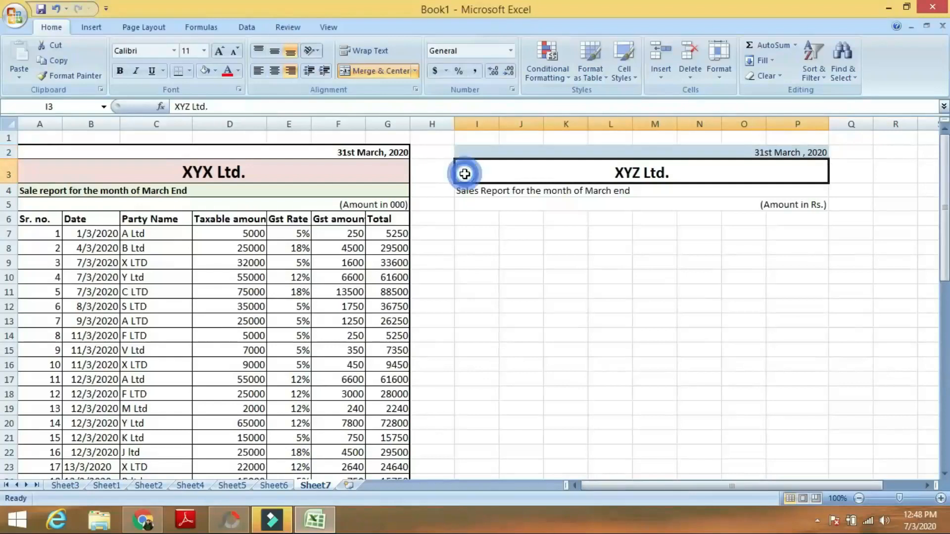
pyautogui.click(214, 73)
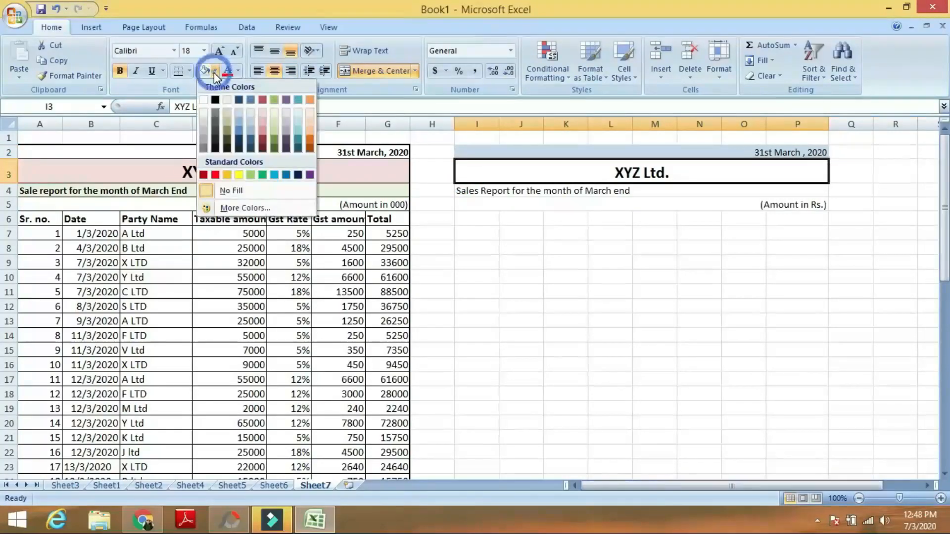
pyautogui.click(263, 122)
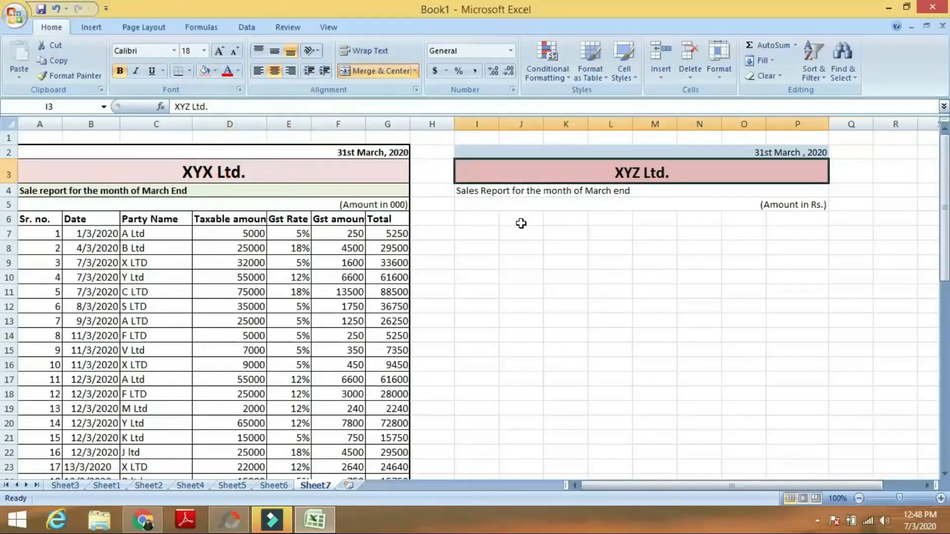
pyautogui.click(509, 190)
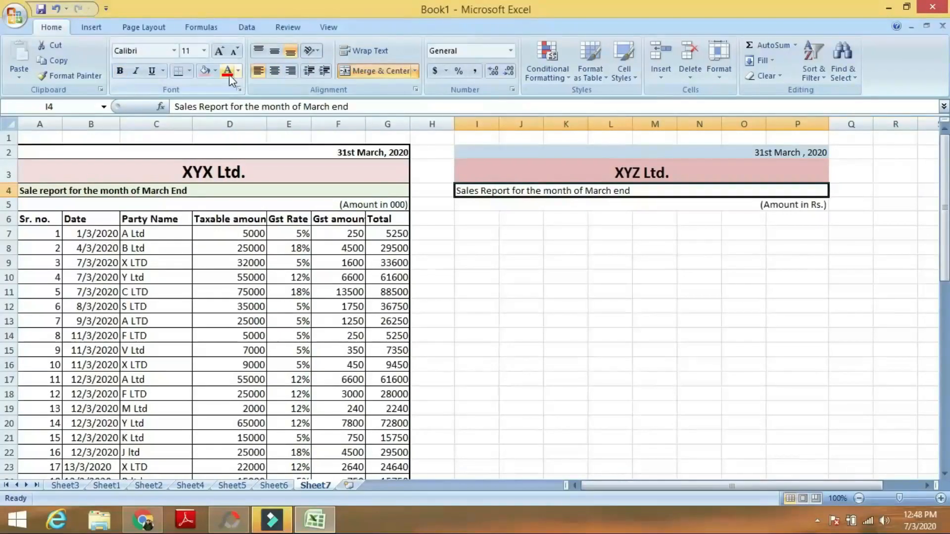
pyautogui.click(215, 71)
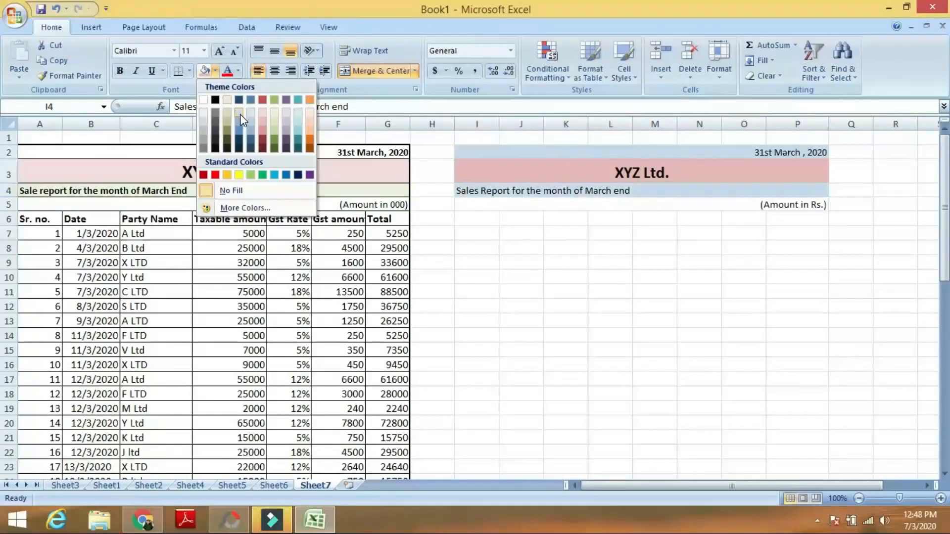
pyautogui.click(274, 121)
pyautogui.click(568, 248)
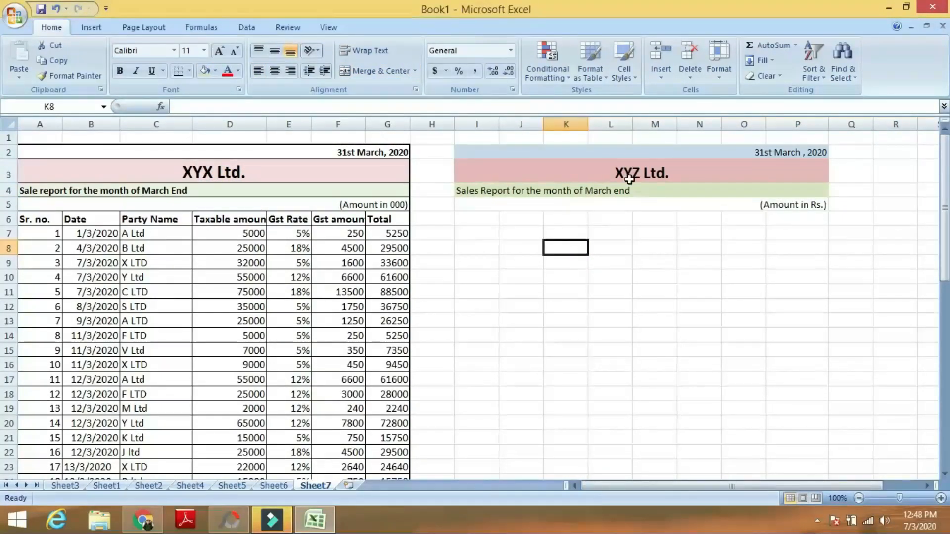
# Remove the fill color from the merged date cell in row 2.
pyautogui.click(603, 156)
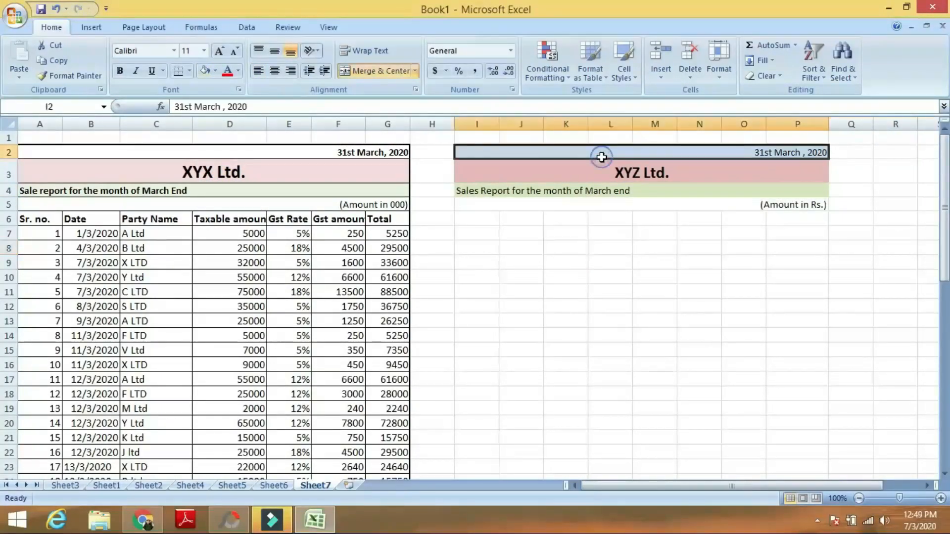
pyautogui.click(215, 71)
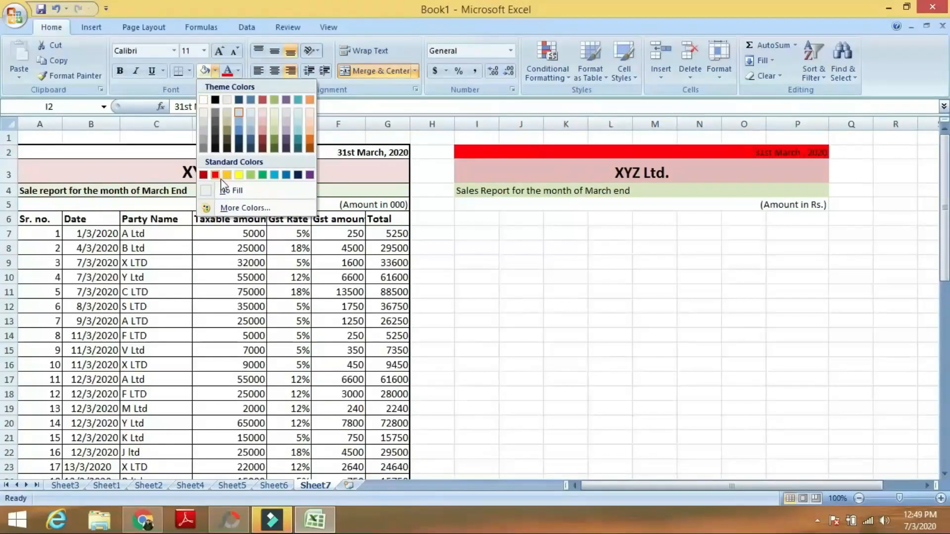
pyautogui.click(226, 191)
pyautogui.click(775, 249)
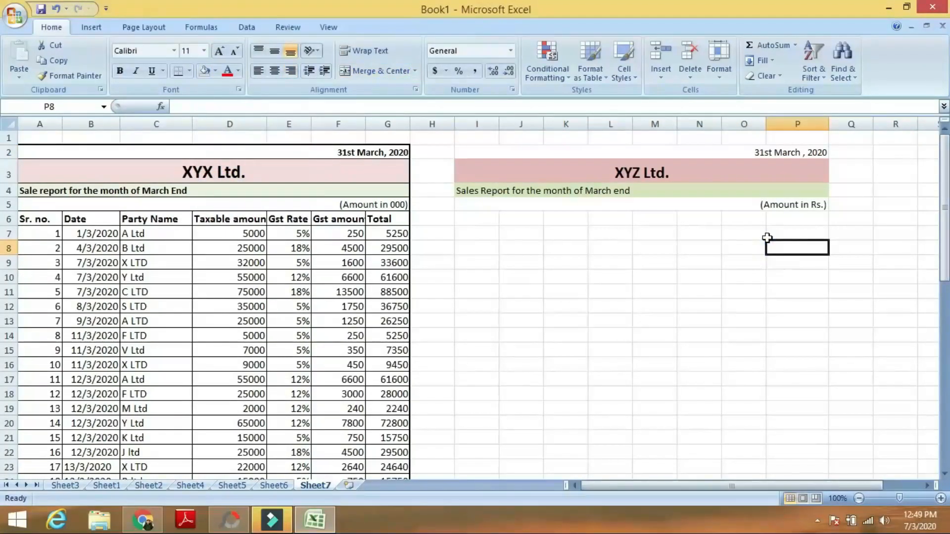
# Make the sales report subtitle in row 4 and the "(Amount in Rs.)" note in row 5 bold.
pyautogui.click(504, 194)
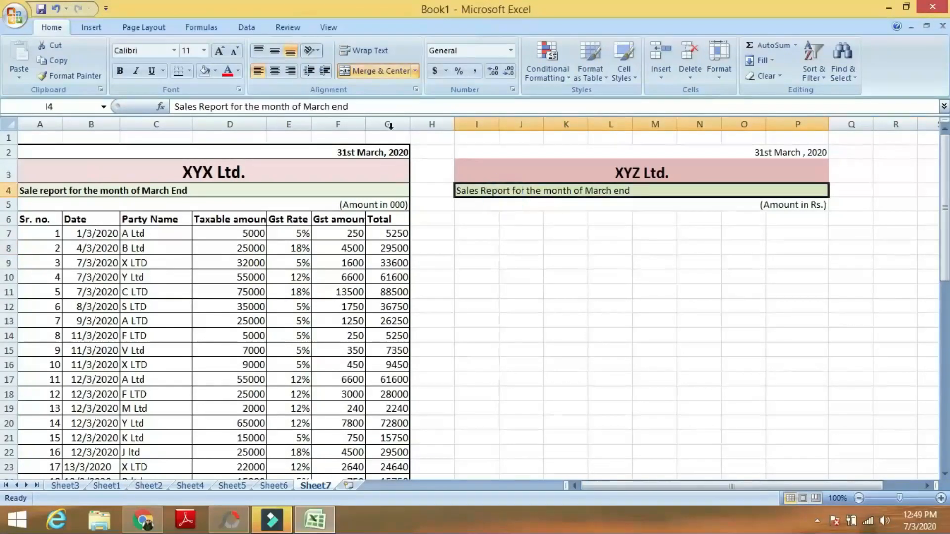
pyautogui.click(120, 70)
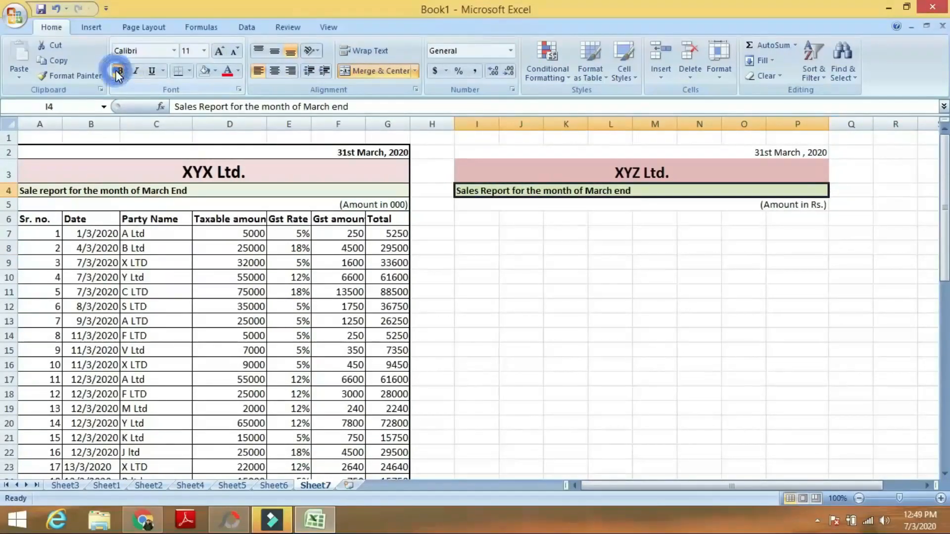
pyautogui.click(806, 208)
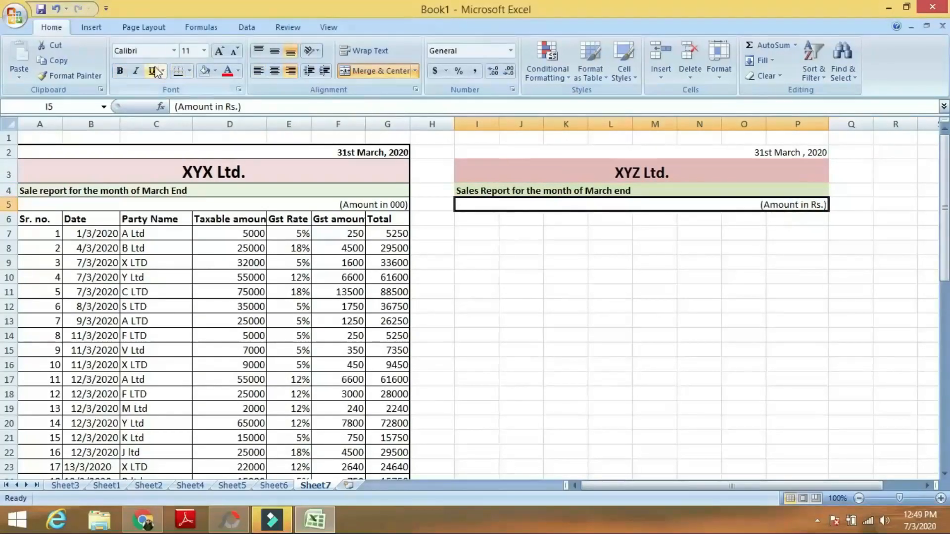
pyautogui.click(121, 71)
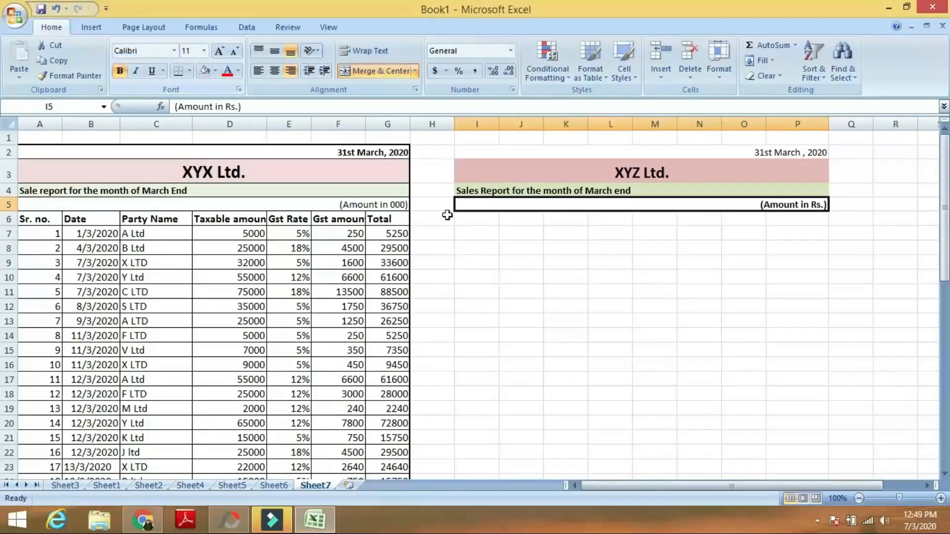
# Enter the column headers "Sr.", "Date" and "Party Name" in I6:K6.
pyautogui.click(490, 218)
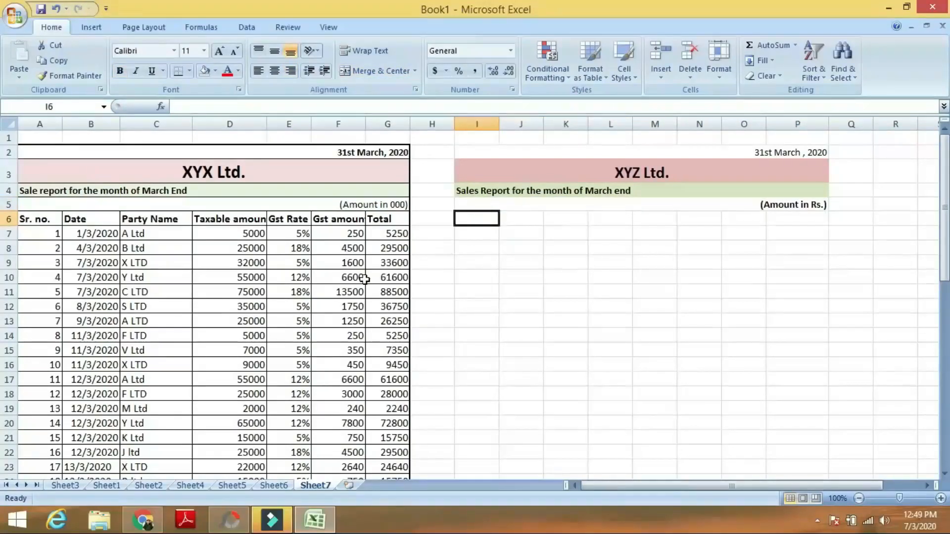
pyautogui.write('Sr.')
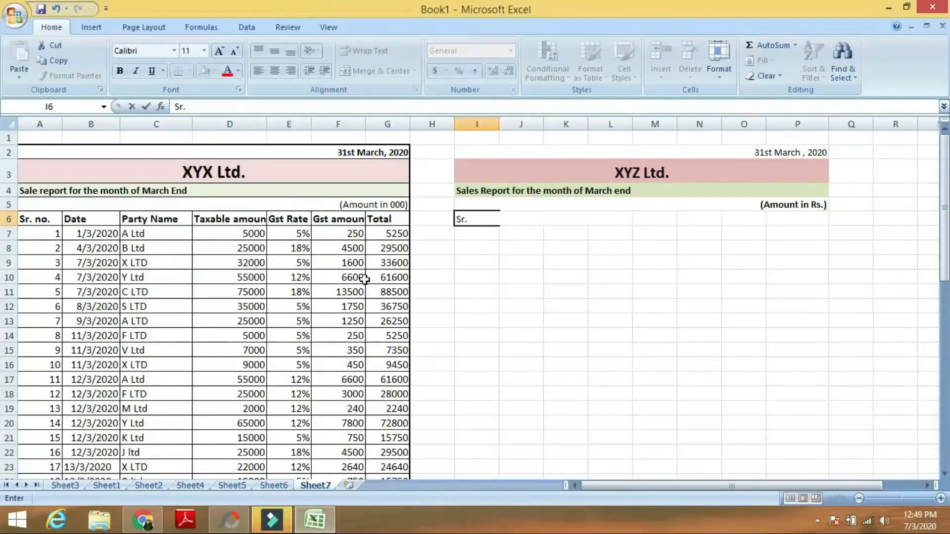
pyautogui.press('Tab')
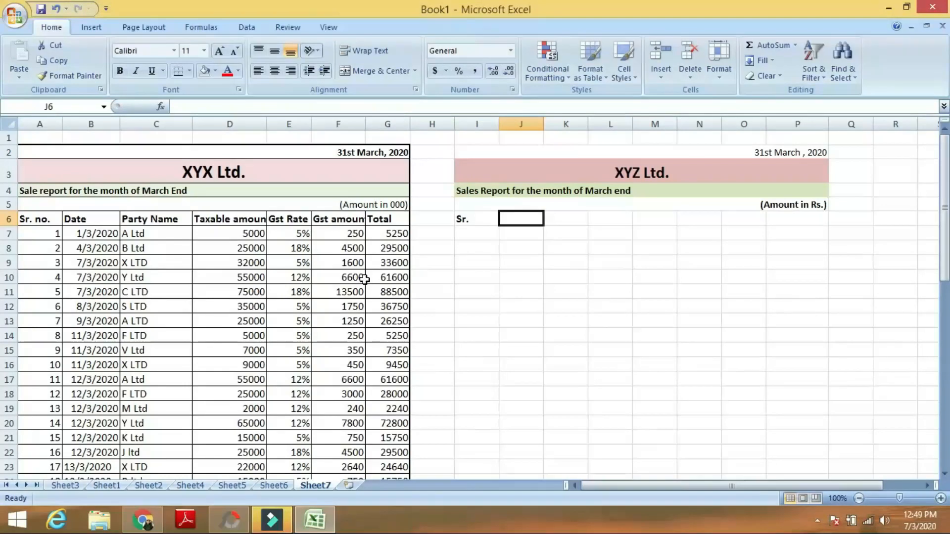
pyautogui.write('D')
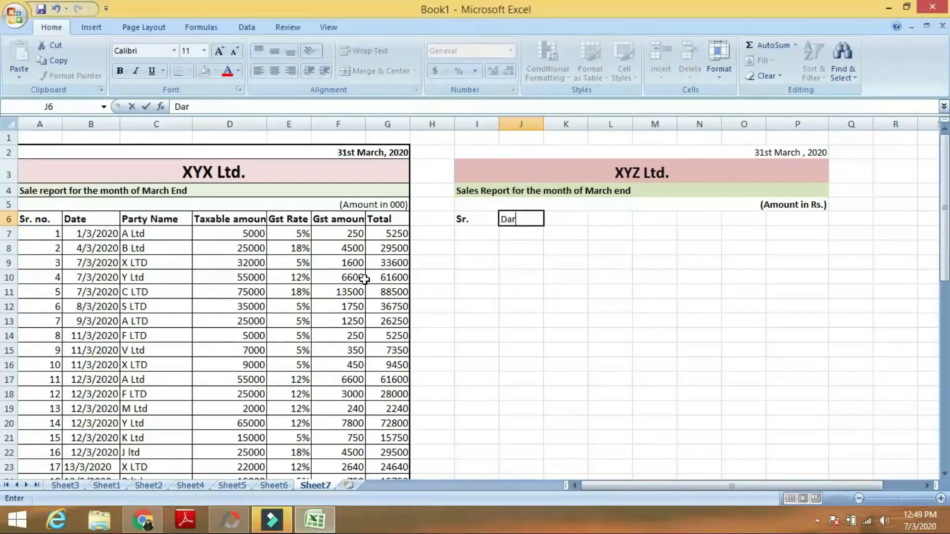
pyautogui.write('ar')
pyautogui.press('BackSpace')
pyautogui.press('Tab')
pyautogui.write('Pa')
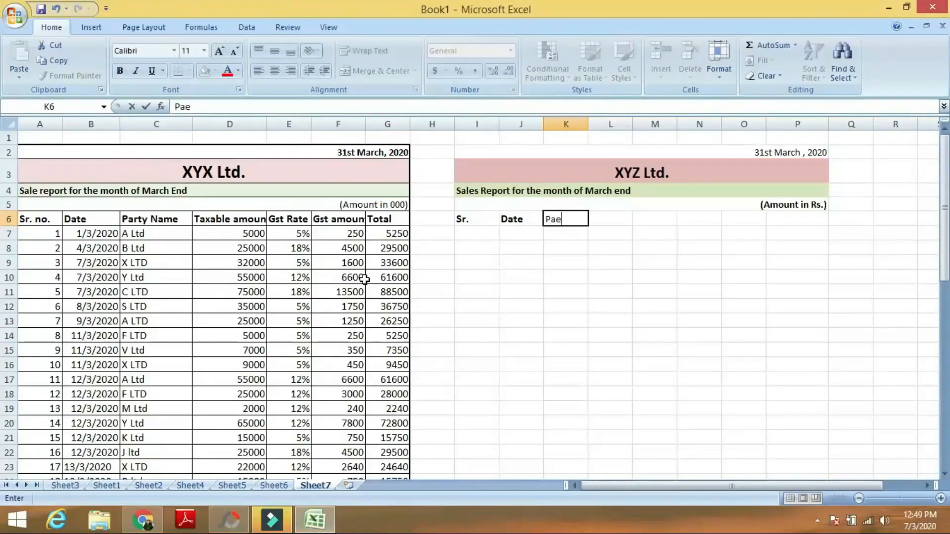
pyautogui.write('rty Nam')
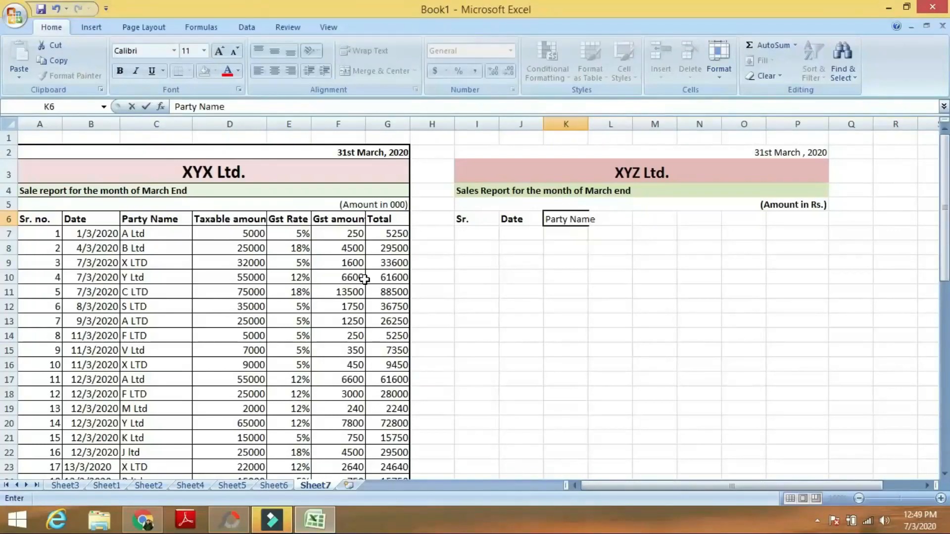
pyautogui.press('Tab')
# Enter the column headers "Taxable Amount", "GST Rate", "GST Amount" and "Total" in L6:O6.
pyautogui.write('Taxa')
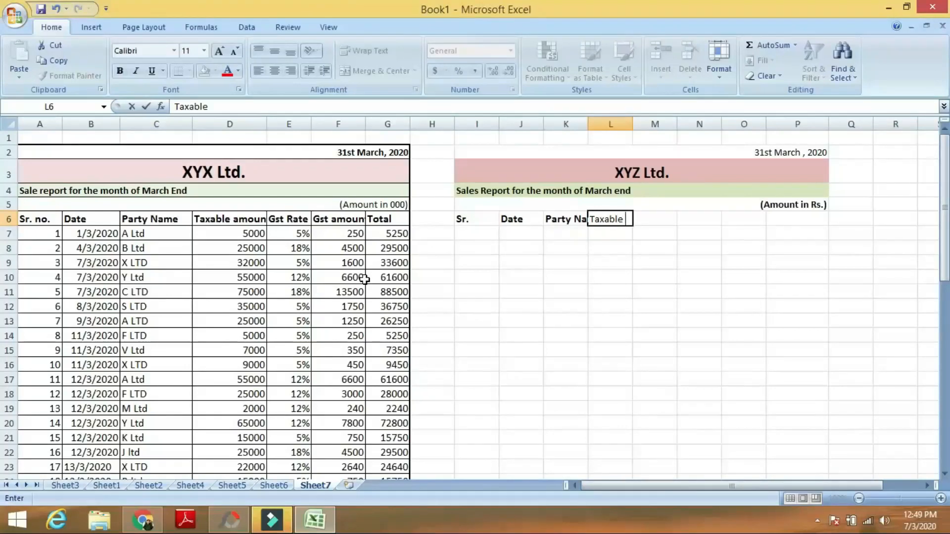
pyautogui.write('mount')
pyautogui.press('Tab')
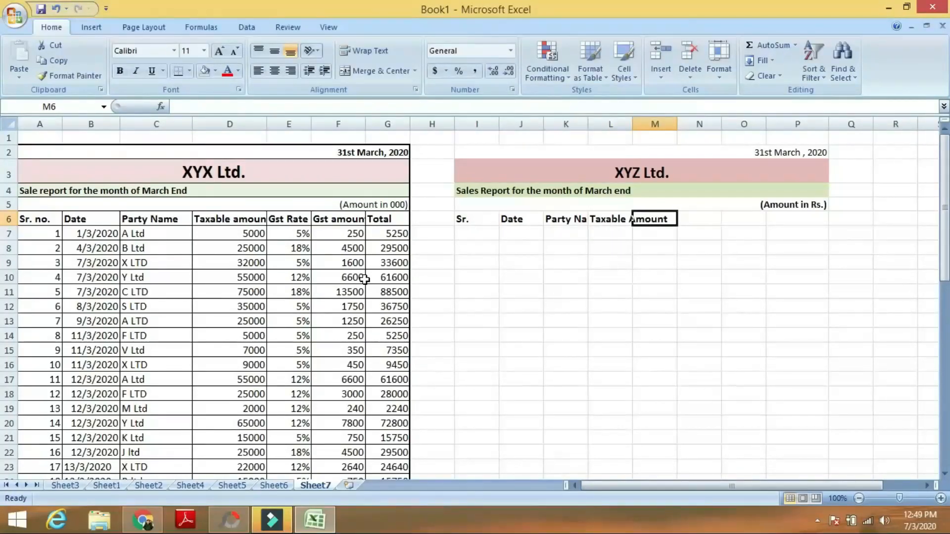
pyautogui.write('GST R')
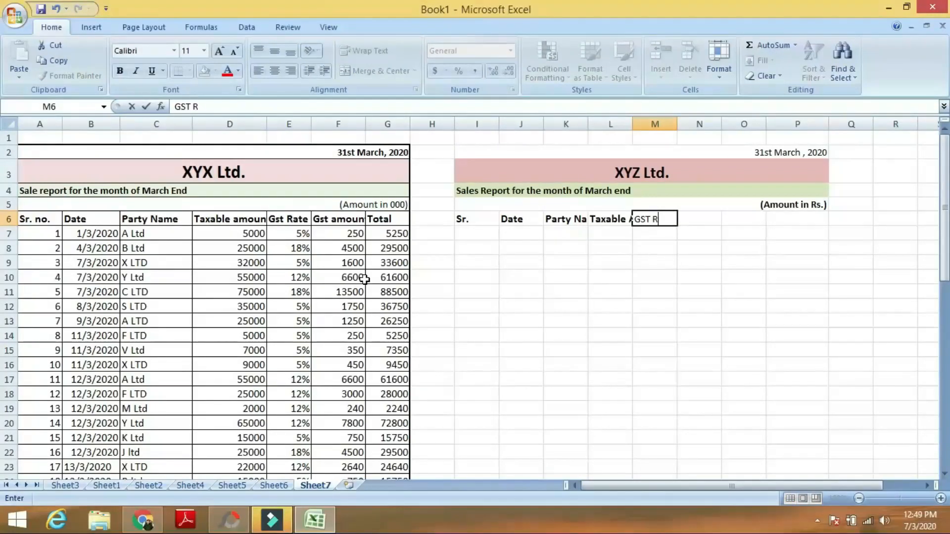
pyautogui.write('ate')
pyautogui.press('Tab')
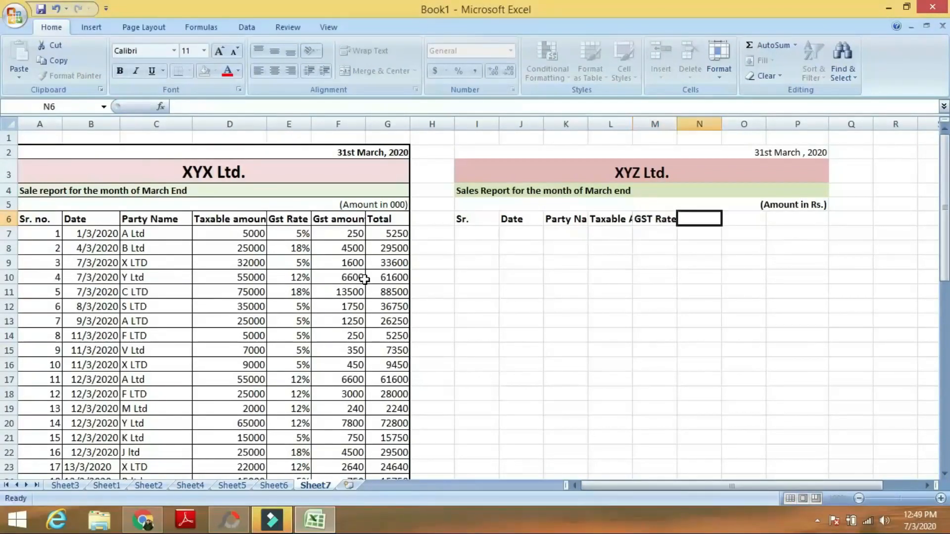
pyautogui.write('GST Amount')
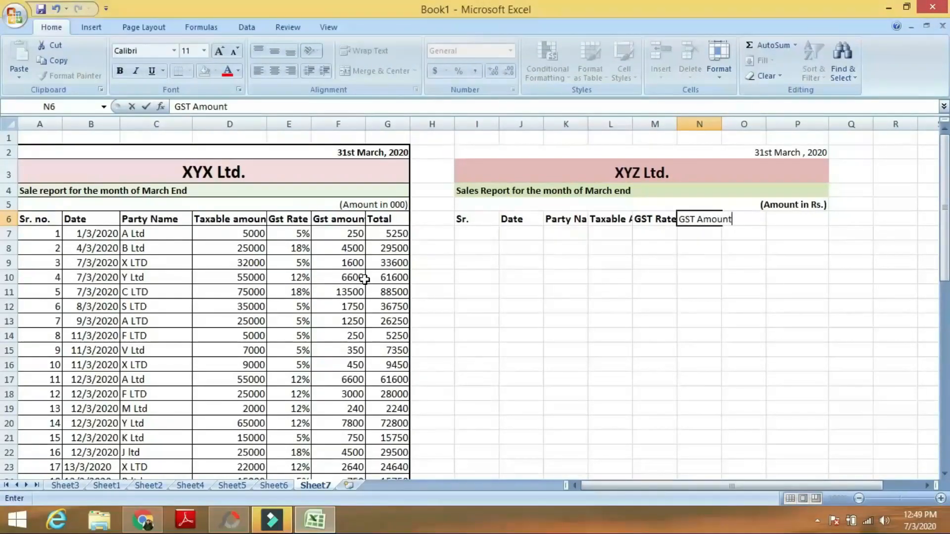
pyautogui.press('Tab')
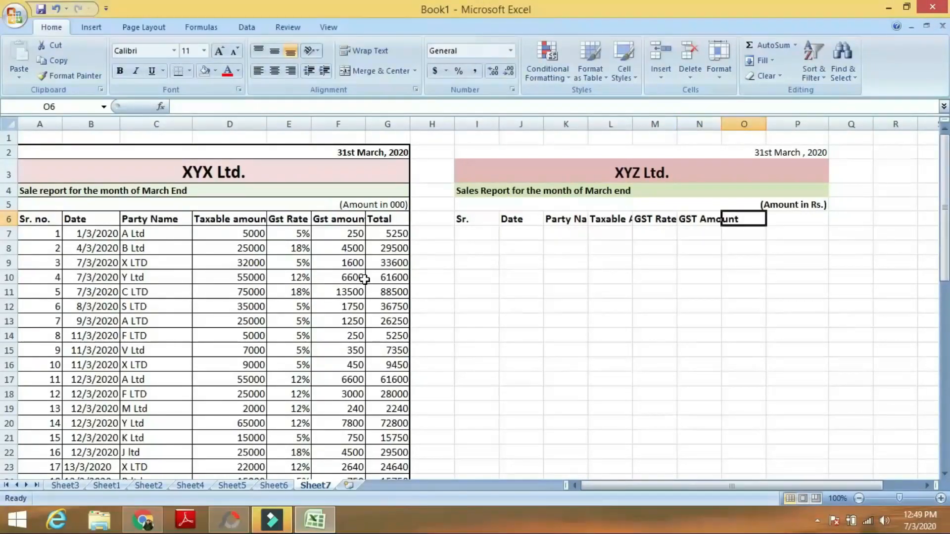
pyautogui.write('Total')
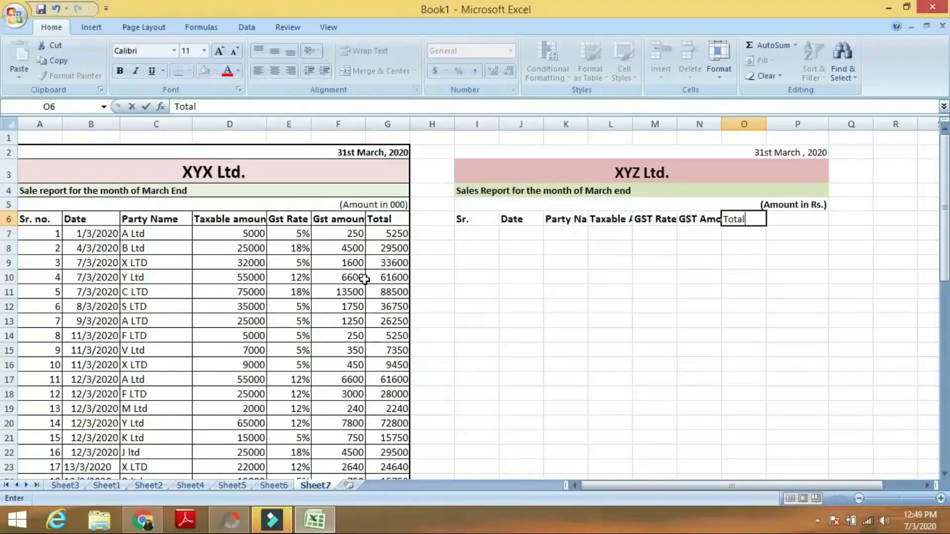
pyautogui.click(520, 277)
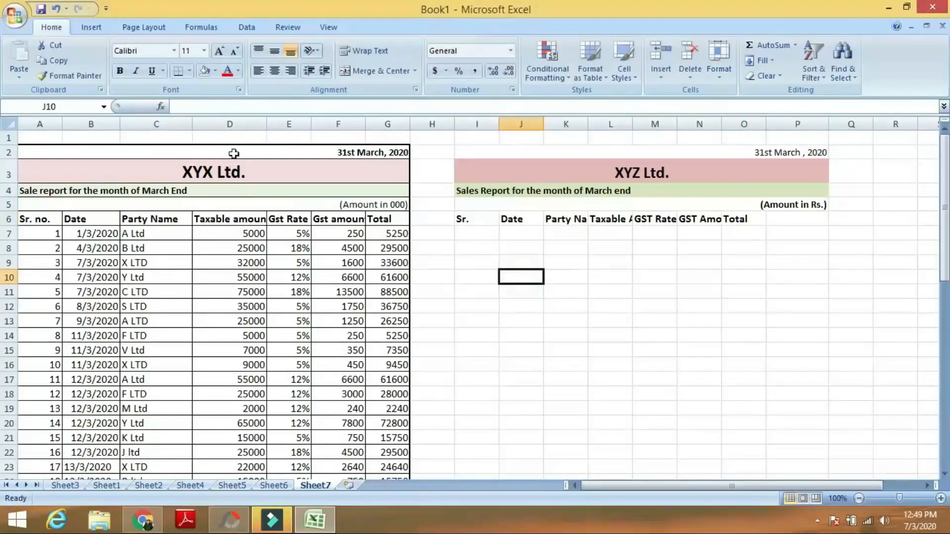
# AutoFit the width of column D, the taxable amount column of the sample report.
pyautogui.doubleClick(267, 120)
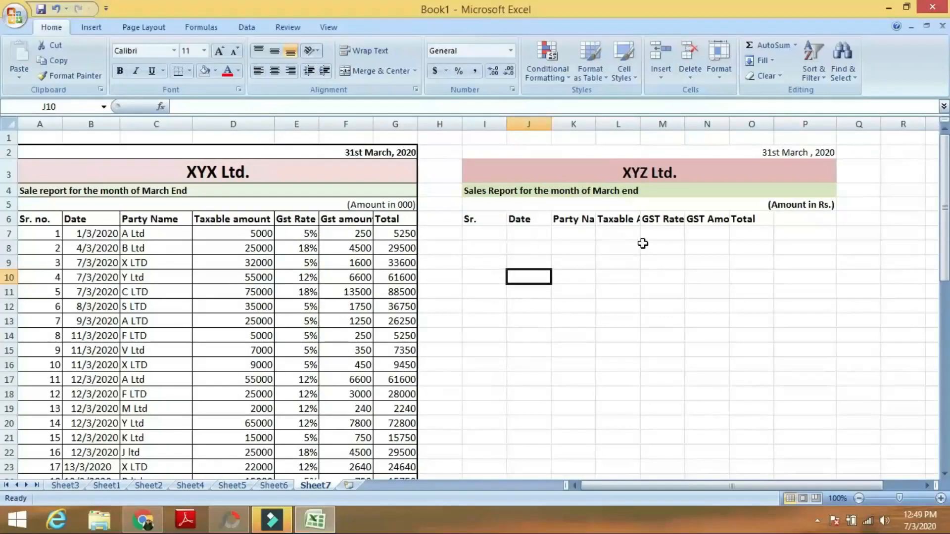
# AutoFit the widths of columns K, L, M and N so the new report's headers fit.
pyautogui.doubleClick(595, 125)
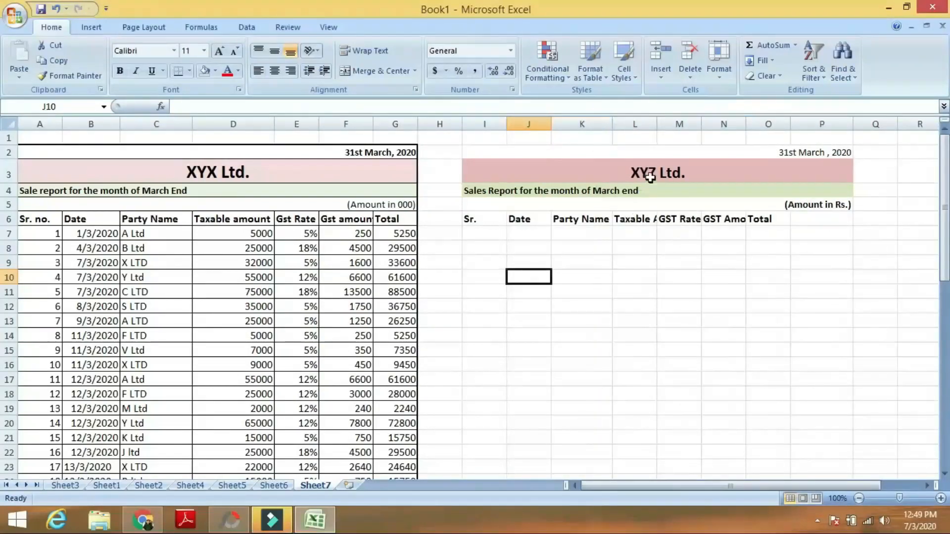
pyautogui.doubleClick(657, 125)
pyautogui.moveTo(742, 121); pyautogui.dragTo(743, 122)
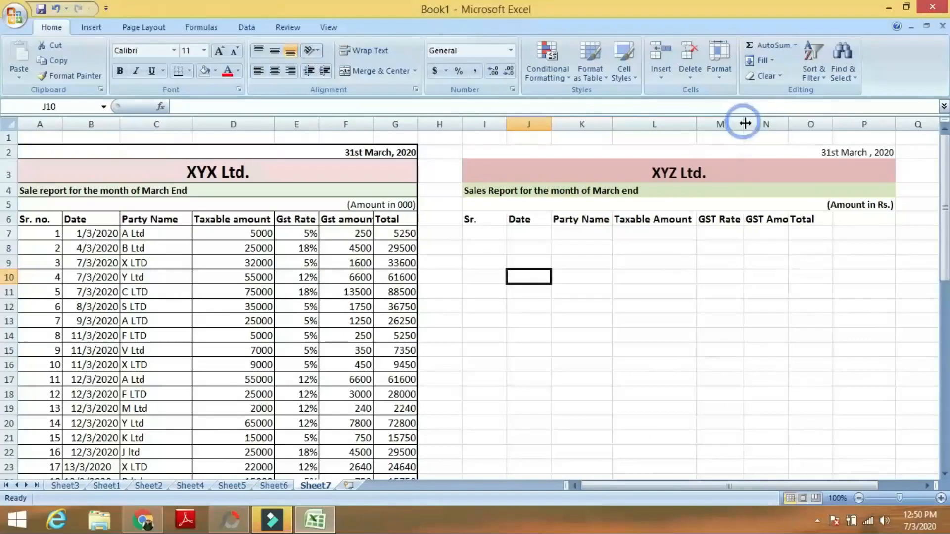
pyautogui.doubleClick(788, 121)
pyautogui.click(838, 261)
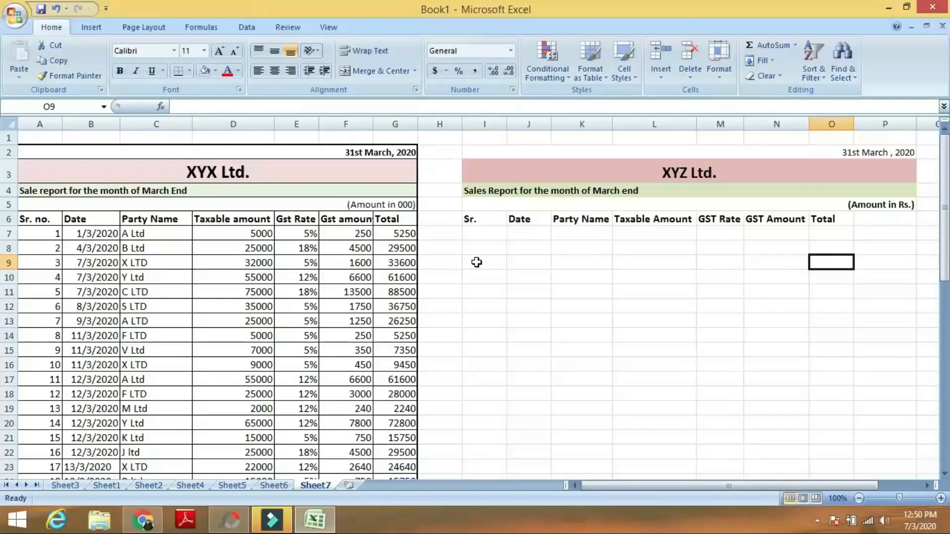
# Enter the serial numbers 1, 2 and 3 in I7:I9 under the "Sr." header.
pyautogui.click(482, 237)
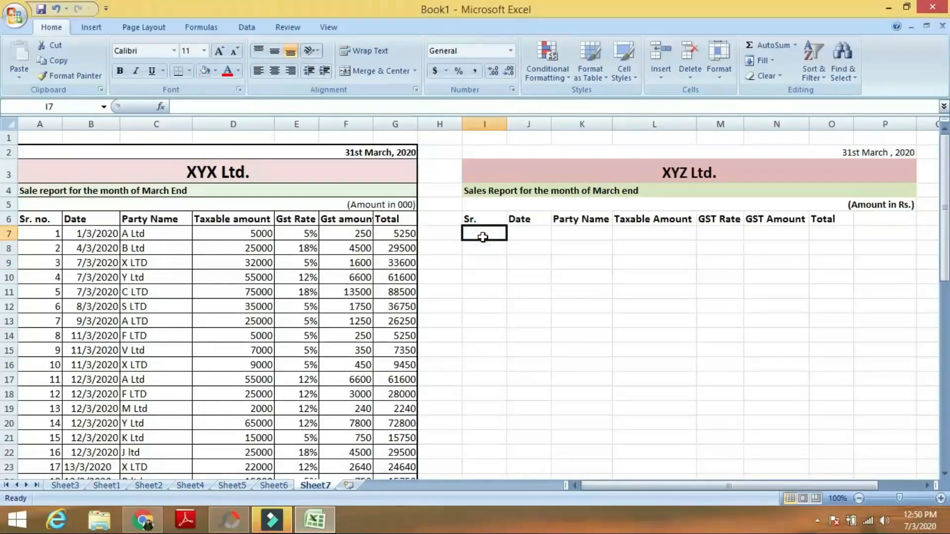
pyautogui.write('1')
# Copy the first 21 sample sales entries, A7:G27, and paste them into the new report starting at I7.
pyautogui.click(33, 235)
pyautogui.hotkey('shift', 'Down')
pyautogui.hotkey('shift', 'Down')
pyautogui.hotkey('shift', 'Down')
pyautogui.hotkey('shift', 'Down')
pyautogui.hotkey('shift', 'Down')
pyautogui.hotkey('shift', 'Down')
pyautogui.hotkey('shift', 'Down')
pyautogui.hotkey('shift', 'Down')
pyautogui.hotkey('shift', 'Down')
pyautogui.hotkey('shift', 'Down')
pyautogui.hotkey('shift', 'Down')
pyautogui.hotkey('shift', 'Down')
pyautogui.hotkey('shift', 'Down')
pyautogui.hotkey('shift', 'Down')
pyautogui.hotkey('shift', 'Down')
pyautogui.hotkey('shift', 'Down')
pyautogui.hotkey('shift', 'Down')
pyautogui.hotkey('shift', 'Down')
pyautogui.hotkey('shift', 'Down')
pyautogui.hotkey('shift', 'Down')
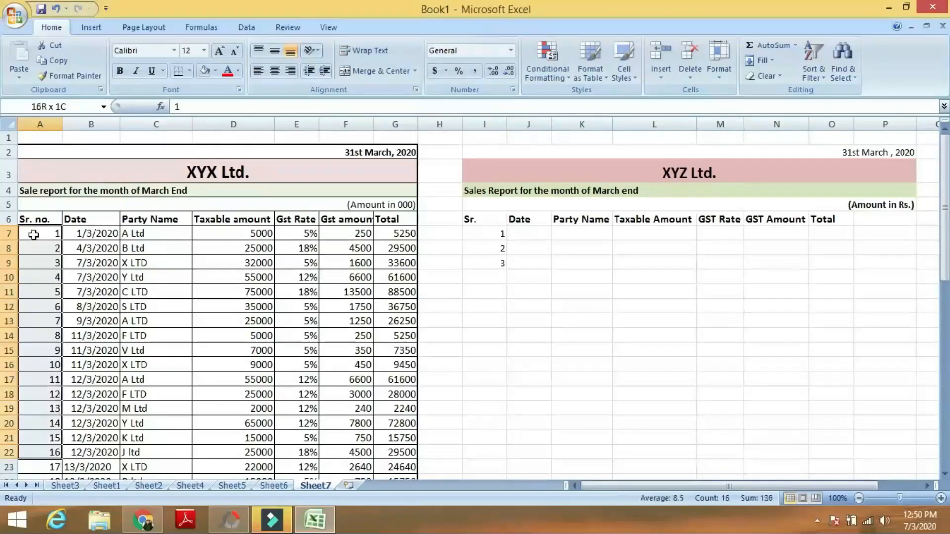
pyautogui.hotkey('shift', 'Right')
pyautogui.hotkey('shift', 'Right')
pyautogui.hotkey('shift', 'Right')
pyautogui.hotkey('shift', 'Right')
pyautogui.hotkey('shift', 'Right')
pyautogui.hotkey('shift', 'Right')
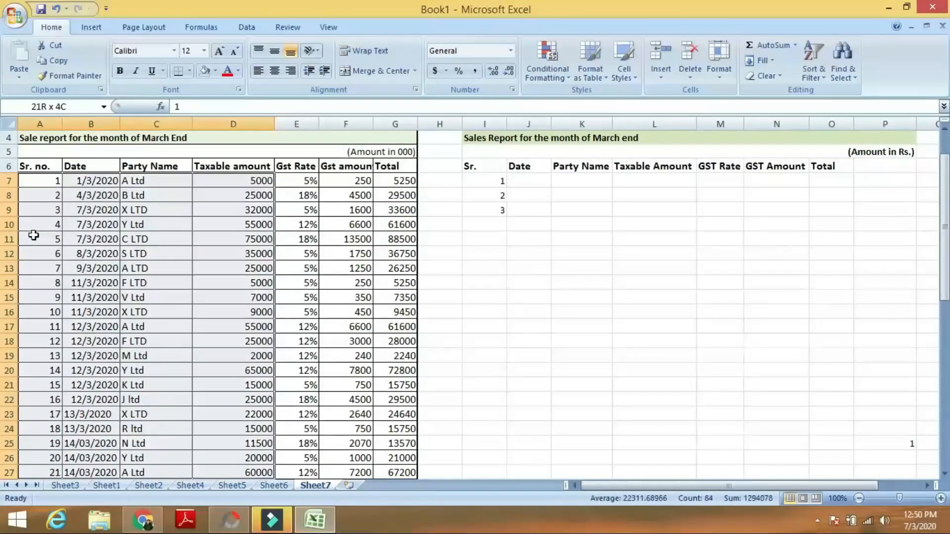
pyautogui.hotkey('ctrl', 'c')
pyautogui.click(498, 181)
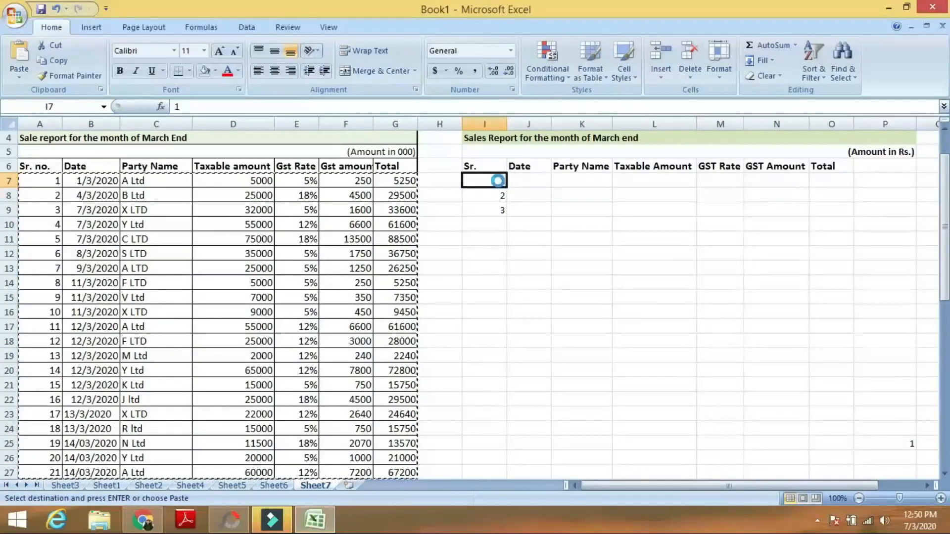
pyautogui.hotkey('ctrl', 'v')
# AutoFit the width of column J, the date column of the new report.
pyautogui.doubleClick(551, 124)
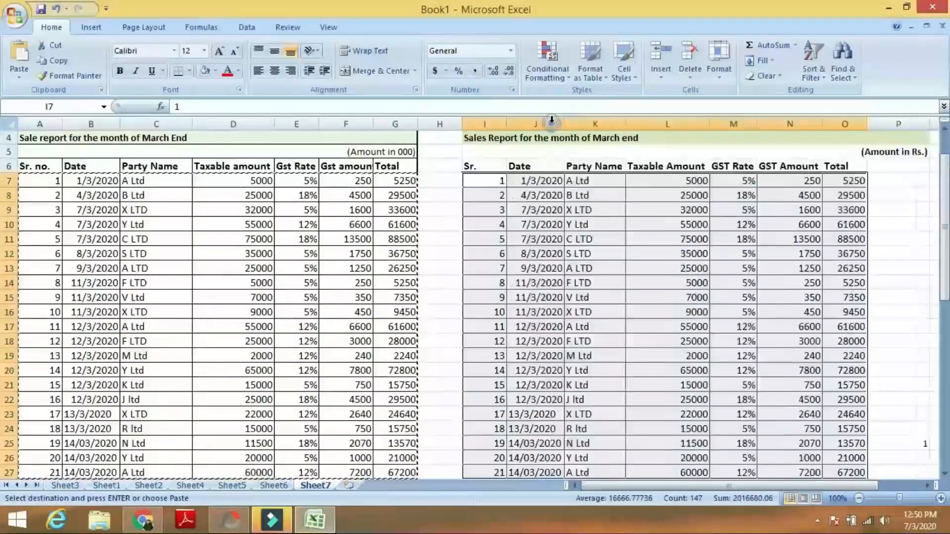
pyautogui.click(921, 215)
pyautogui.click(920, 312)
pyautogui.click(921, 371)
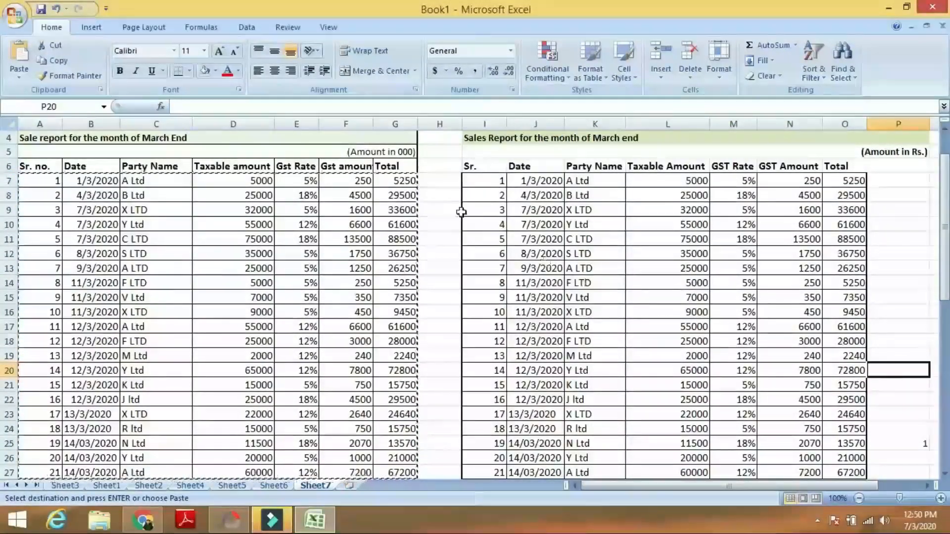
pyautogui.moveTo(945, 273); pyautogui.dragTo(948, 218)
# Merge I5:O5 and right-align the "(Amount in Rs.)" note.
pyautogui.moveTo(841, 205); pyautogui.dragTo(795, 205)
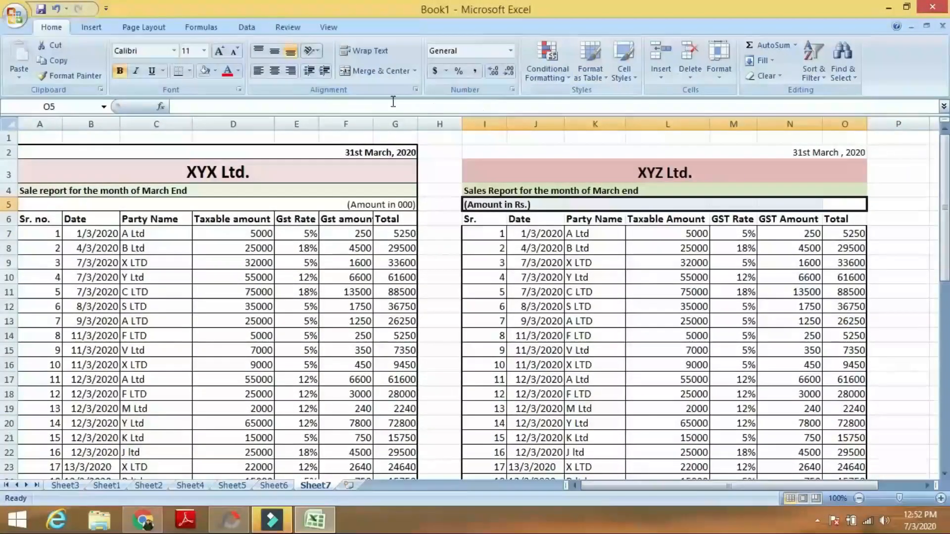
pyautogui.click(376, 71)
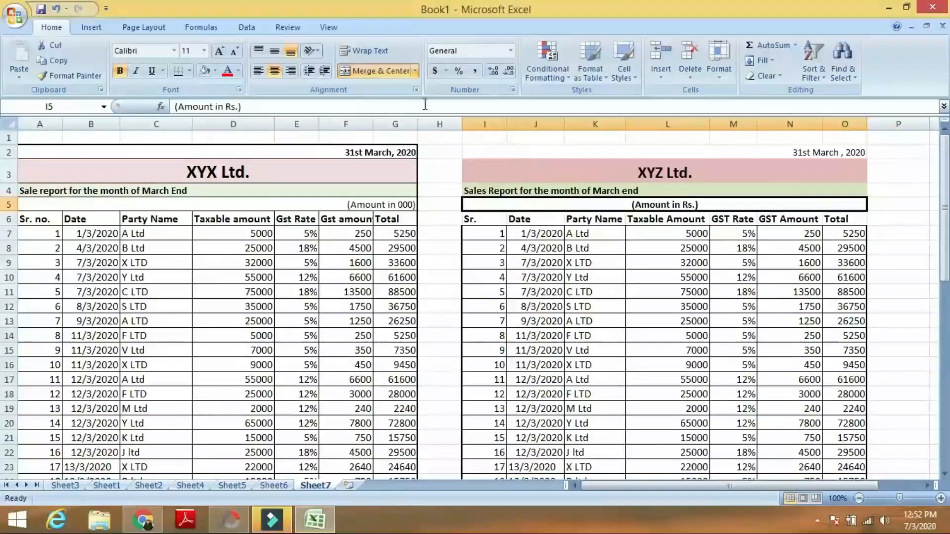
pyautogui.click(295, 73)
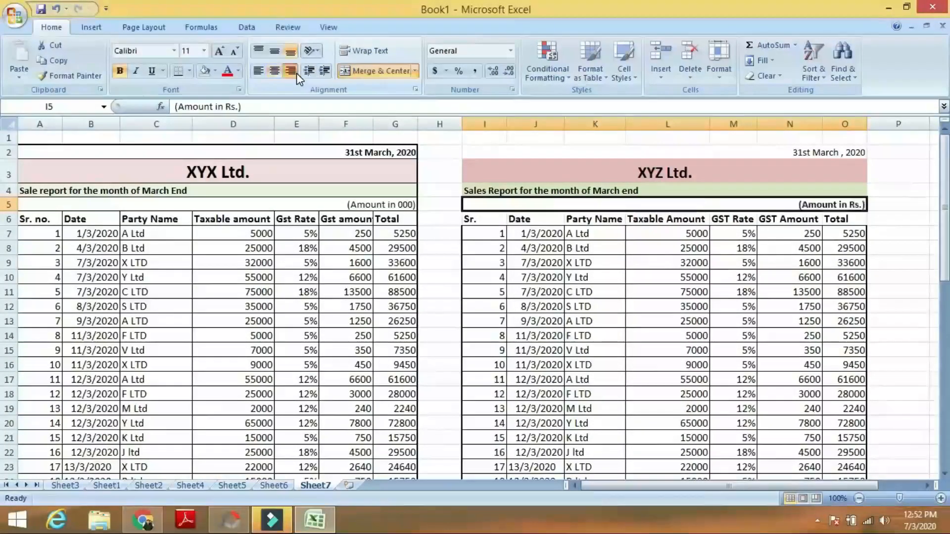
pyautogui.click(296, 73)
pyautogui.click(291, 72)
pyautogui.click(475, 148)
pyautogui.click(891, 191)
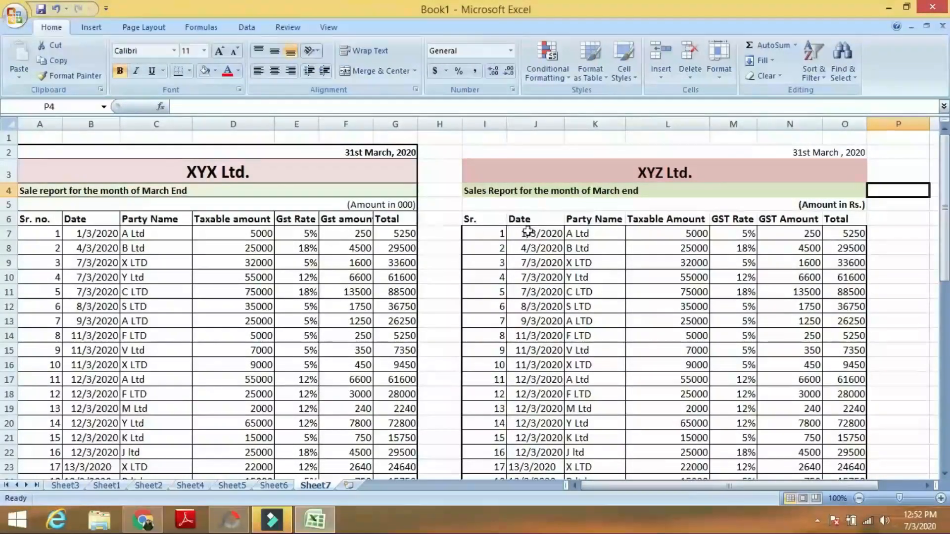
# Remove all borders from the pasted sales entries in I7:O27.
pyautogui.click(475, 153)
pyautogui.moveTo(475, 153); pyautogui.dragTo(494, 157)
pyautogui.moveTo(473, 231); pyautogui.dragTo(847, 170)
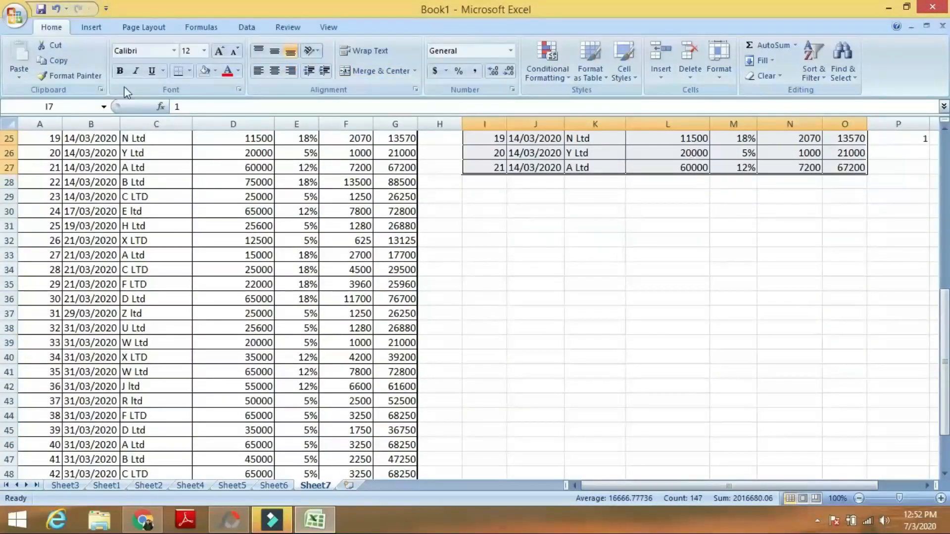
pyautogui.click(190, 71)
pyautogui.click(212, 166)
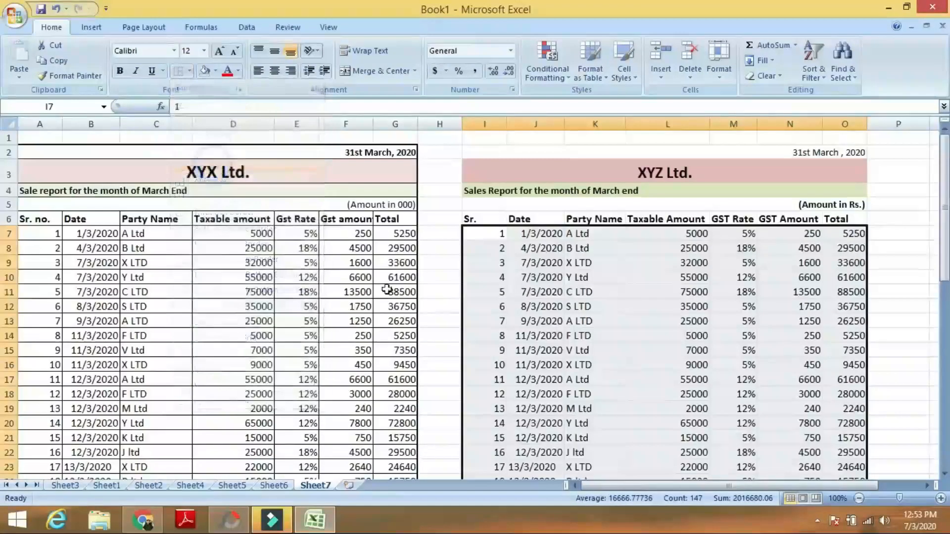
pyautogui.click(896, 246)
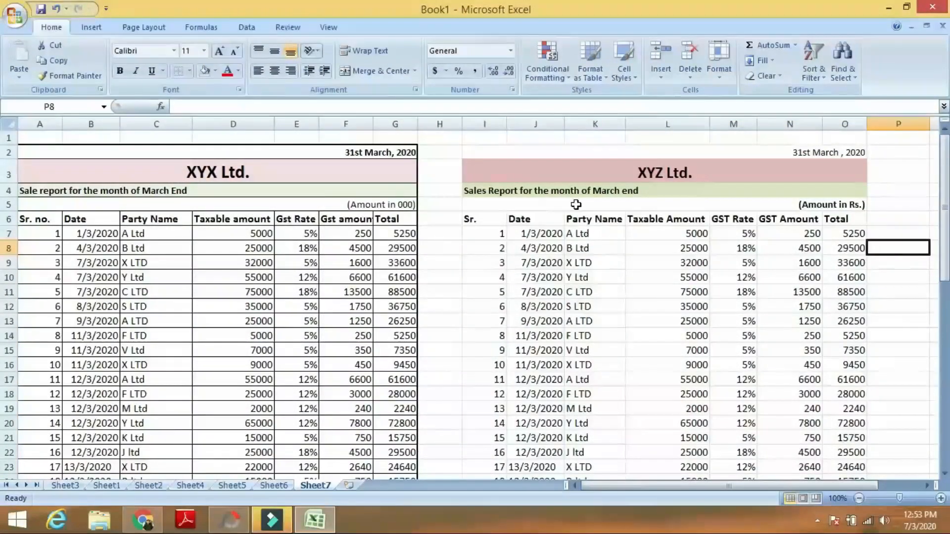
# Apply All Borders to the whole new report, I2:O27.
pyautogui.moveTo(944, 194); pyautogui.dragTo(945, 284)
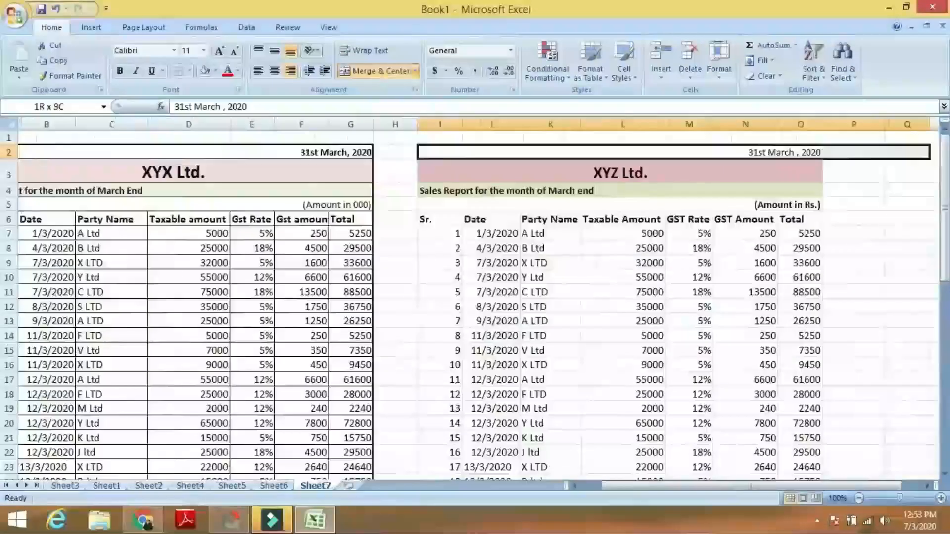
pyautogui.hotkey('shift', 'Down')
pyautogui.hotkey('shift', 'Down')
pyautogui.hotkey('shift', 'Down')
pyautogui.hotkey('shift', 'Down')
pyautogui.hotkey('shift', 'Down')
pyautogui.hotkey('shift', 'Down')
pyautogui.hotkey('shift', 'Down')
pyautogui.hotkey('shift', 'Down')
pyautogui.hotkey('shift', 'Down')
pyautogui.hotkey('shift', 'Down')
pyautogui.hotkey('shift', 'Down')
pyautogui.hotkey('shift', 'Down')
pyautogui.hotkey('shift', 'Down')
pyautogui.hotkey('shift', 'Down')
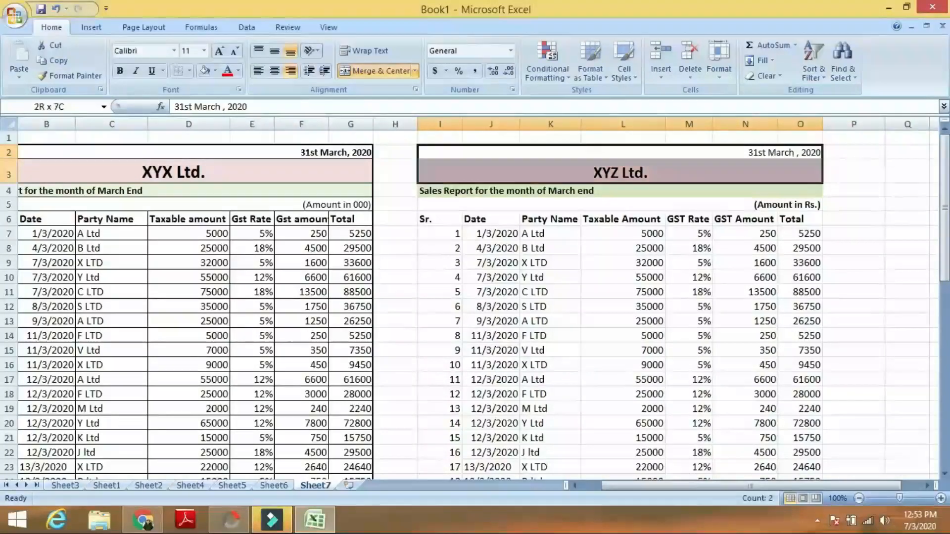
pyautogui.hotkey('shift', 'Down')
pyautogui.hotkey('shift', 'Down')
pyautogui.hotkey('shift', 'Down')
pyautogui.hotkey('shift', 'Down')
pyautogui.hotkey('shift', 'Down')
pyautogui.hotkey('shift', 'Down')
pyautogui.hotkey('shift', 'Down')
pyautogui.hotkey('shift', 'Down')
pyautogui.hotkey('shift', 'Down')
pyautogui.hotkey('shift', 'Down')
pyautogui.hotkey('shift', 'Down')
pyautogui.hotkey('shift', 'Down')
pyautogui.hotkey('shift', 'Down')
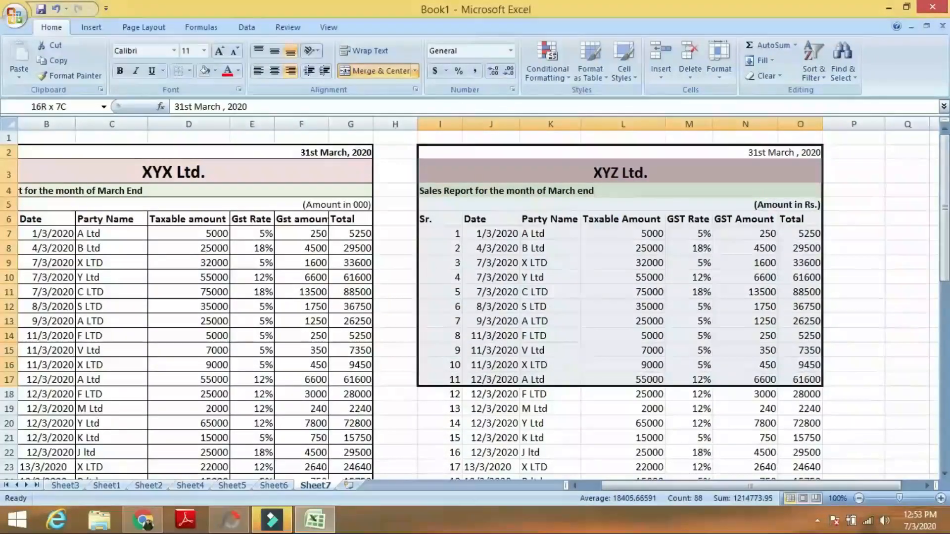
pyautogui.hotkey('shift', 'Up')
pyautogui.hotkey('shift', 'Up')
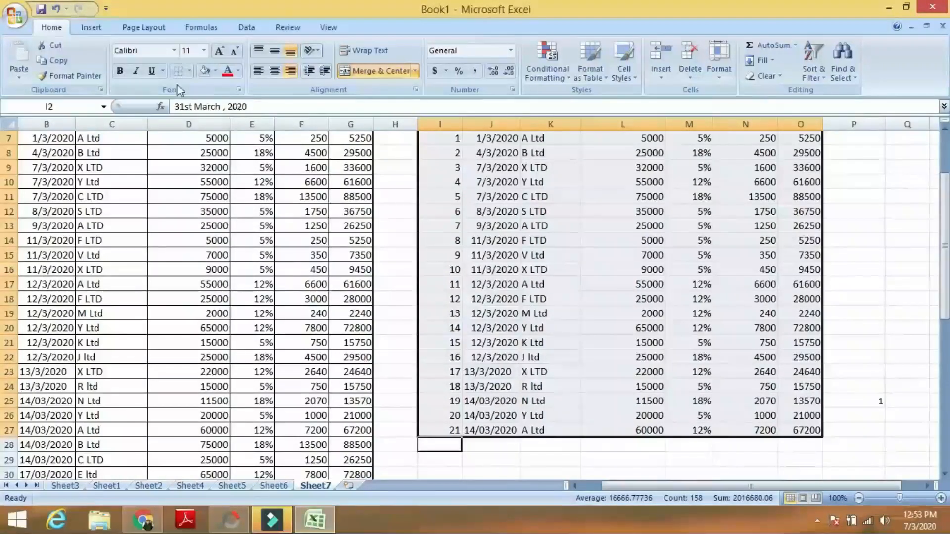
pyautogui.click(188, 70)
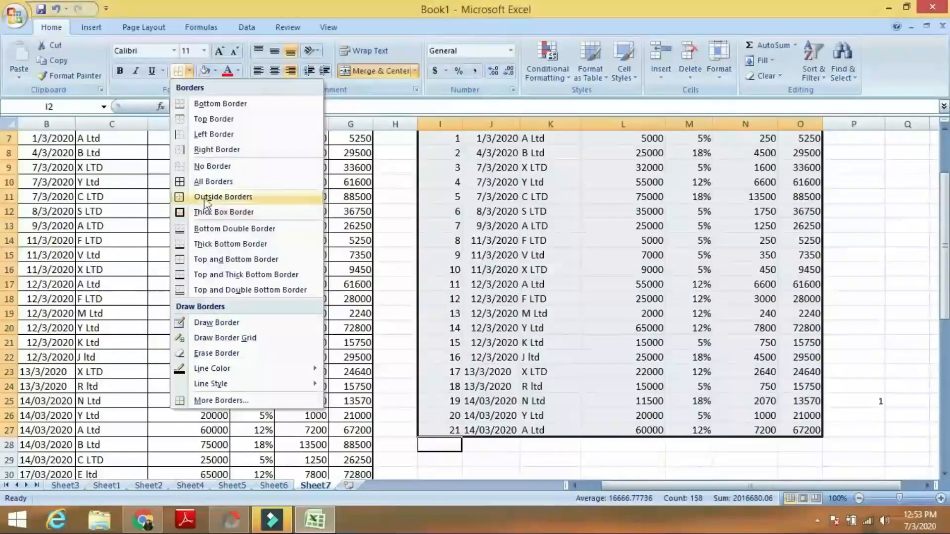
pyautogui.click(207, 181)
pyautogui.scroll(2, 207, 181)
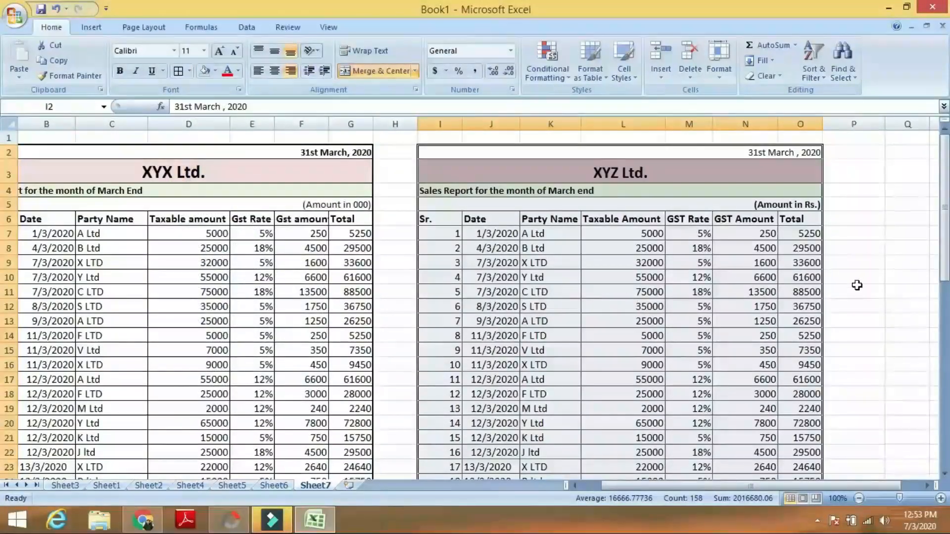
pyautogui.click(831, 293)
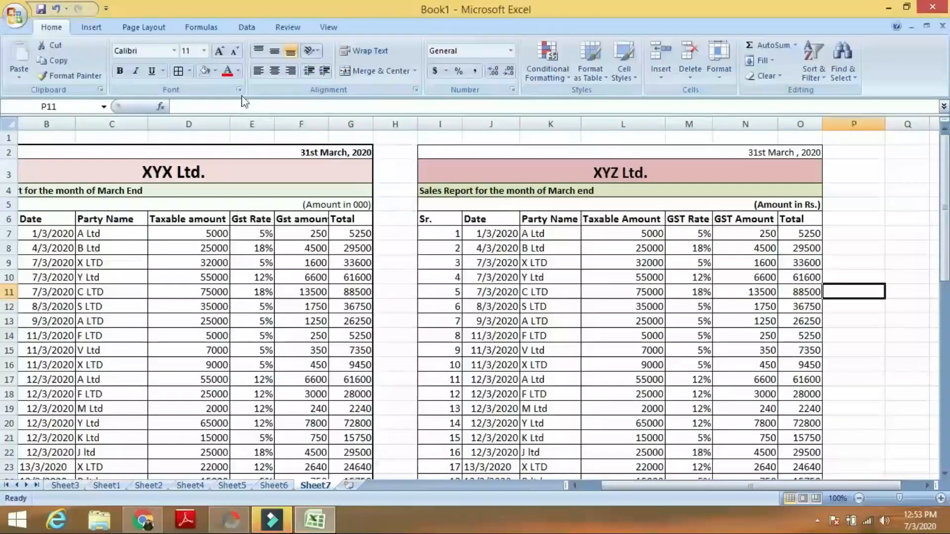
# Apply a Thick Box Border around the whole new report, I2:O27.
pyautogui.click(189, 71)
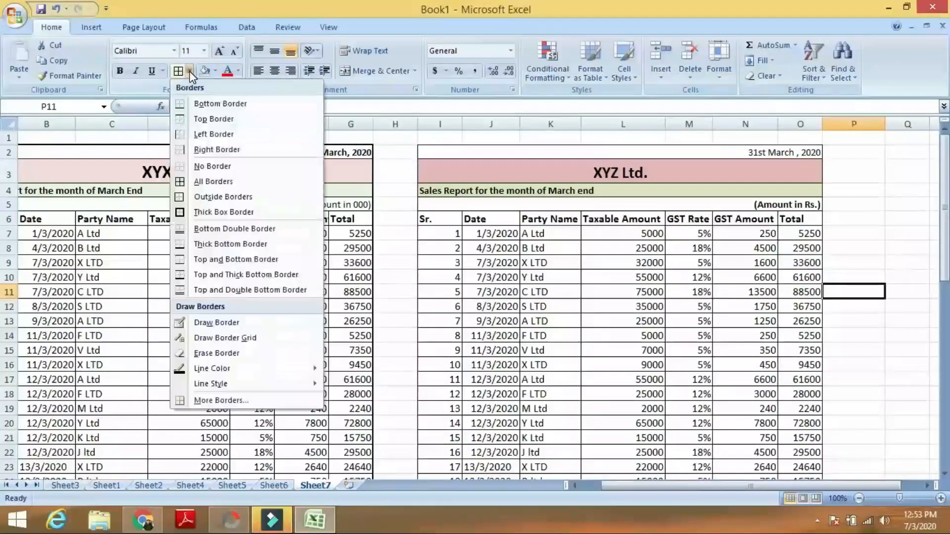
pyautogui.click(220, 213)
pyautogui.click(438, 153)
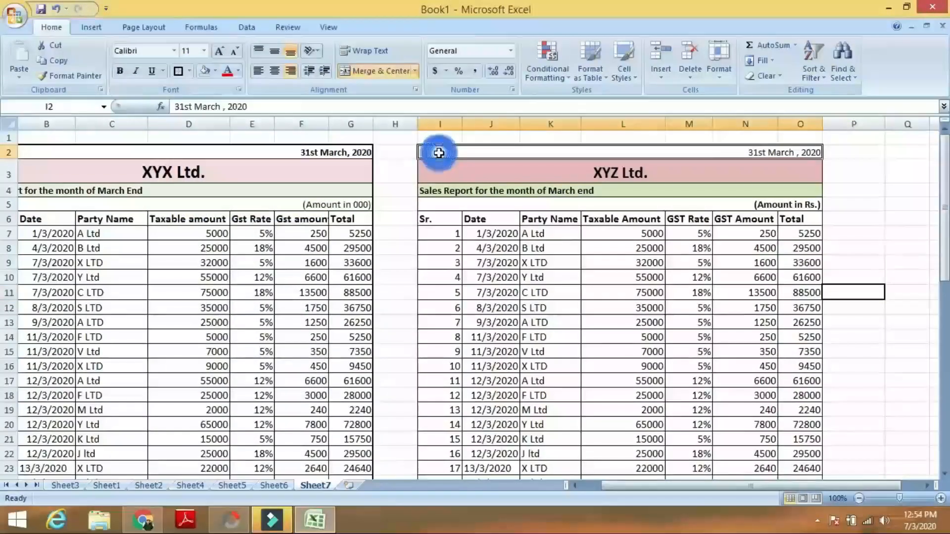
pyautogui.hotkey('shift', 'Down')
pyautogui.hotkey('shift', 'Down')
pyautogui.hotkey('shift', 'Down')
pyautogui.hotkey('shift', 'Down')
pyautogui.hotkey('shift', 'Down')
pyautogui.hotkey('shift', 'Down')
pyautogui.hotkey('shift', 'Down')
pyautogui.hotkey('shift', 'Down')
pyautogui.hotkey('shift', 'Down')
pyautogui.hotkey('shift', 'Down')
pyautogui.hotkey('shift', 'Down')
pyautogui.hotkey('shift', 'Down')
pyautogui.hotkey('shift', 'Down')
pyautogui.hotkey('shift', 'Down')
pyautogui.hotkey('shift', 'Down')
pyautogui.hotkey('shift', 'Down')
pyautogui.hotkey('shift', 'Down')
pyautogui.hotkey('shift', 'Down')
pyautogui.hotkey('shift', 'Down')
pyautogui.hotkey('shift', 'Down')
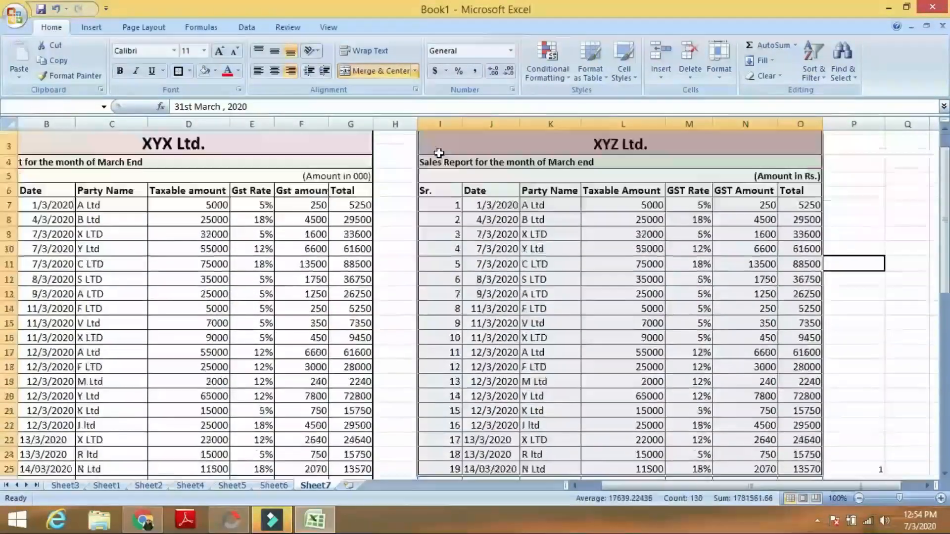
pyautogui.hotkey('shift', 'Down')
pyautogui.hotkey('shift', 'Down')
pyautogui.hotkey('shift', 'Down')
pyautogui.hotkey('shift', 'Down')
pyautogui.hotkey('shift', 'Down')
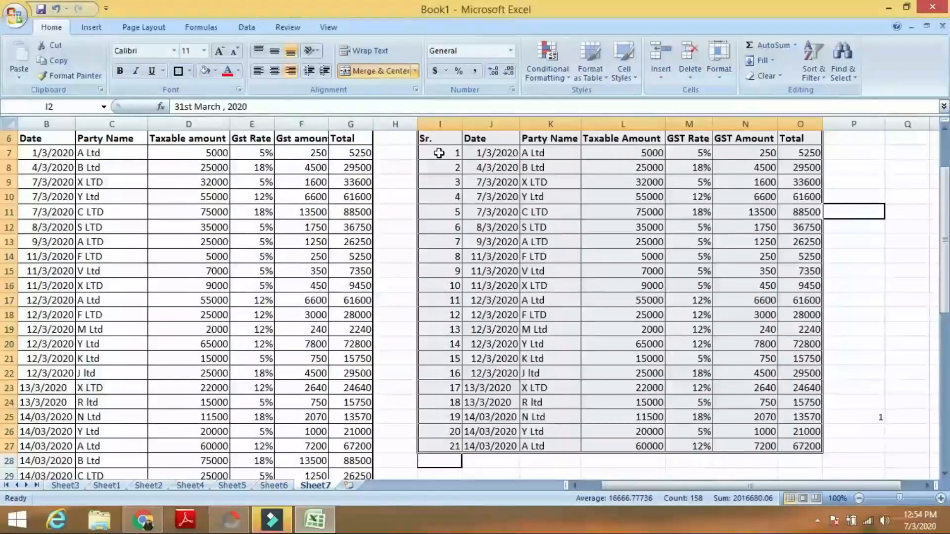
pyautogui.click(178, 71)
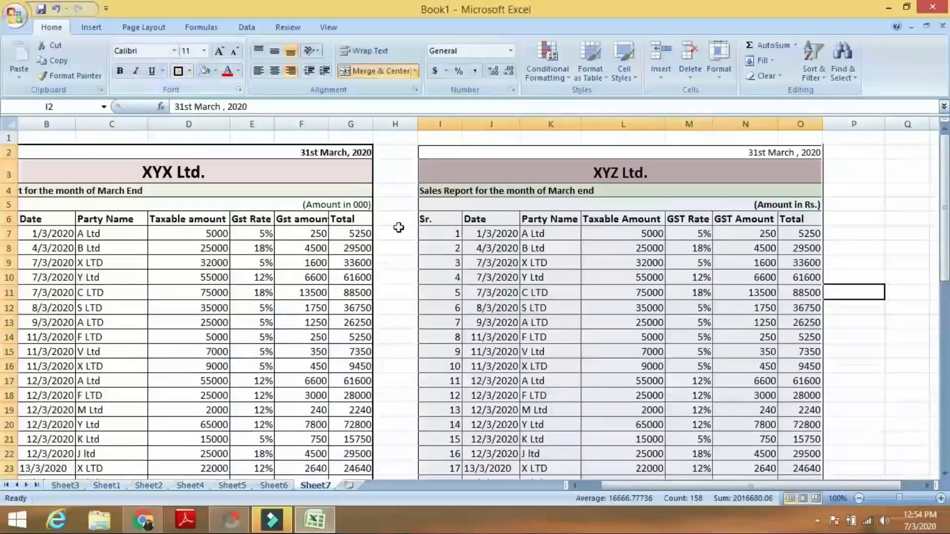
pyautogui.click(399, 229)
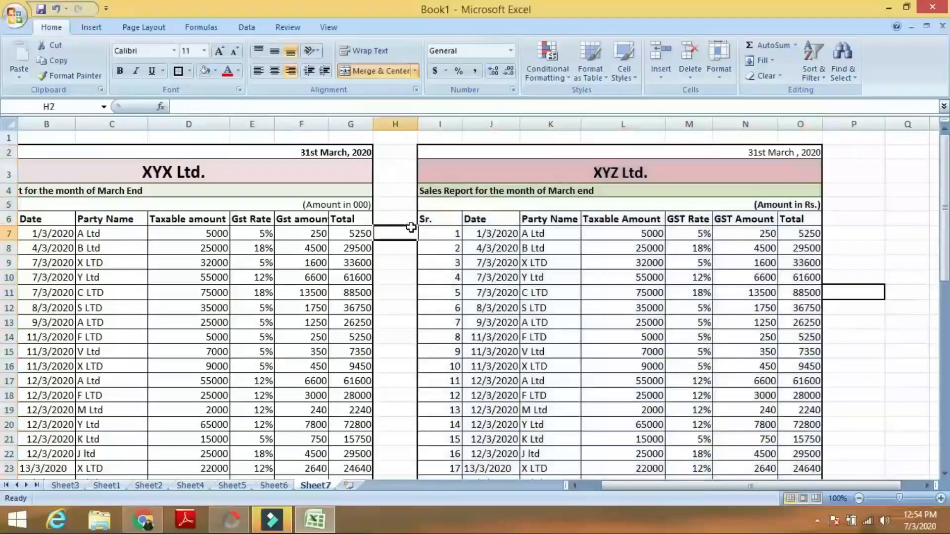
# Examine the new report's outer border down to its last row and compare it with the sample report.
pyautogui.click(833, 180)
pyautogui.click(854, 266)
pyautogui.click(880, 366)
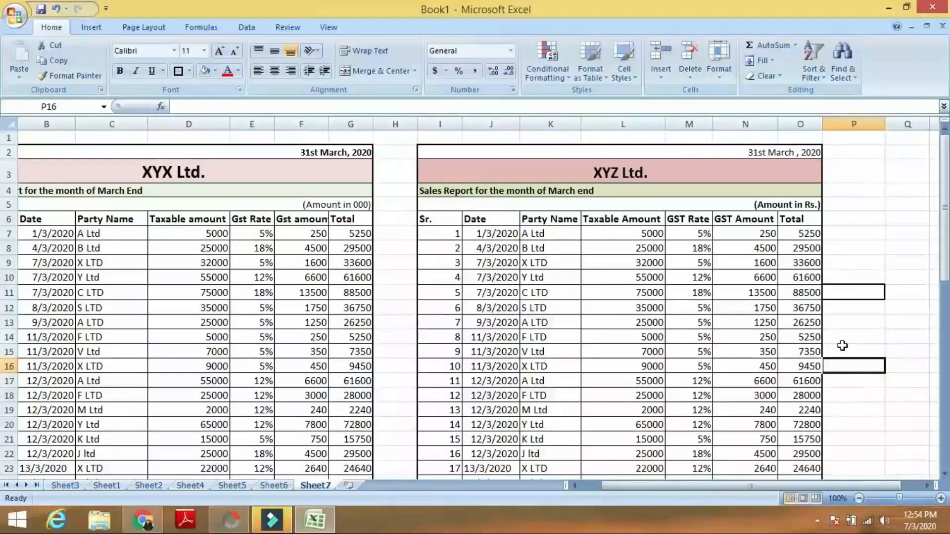
pyautogui.moveTo(944, 274); pyautogui.dragTo(945, 378)
pyautogui.click(670, 391)
pyautogui.click(415, 359)
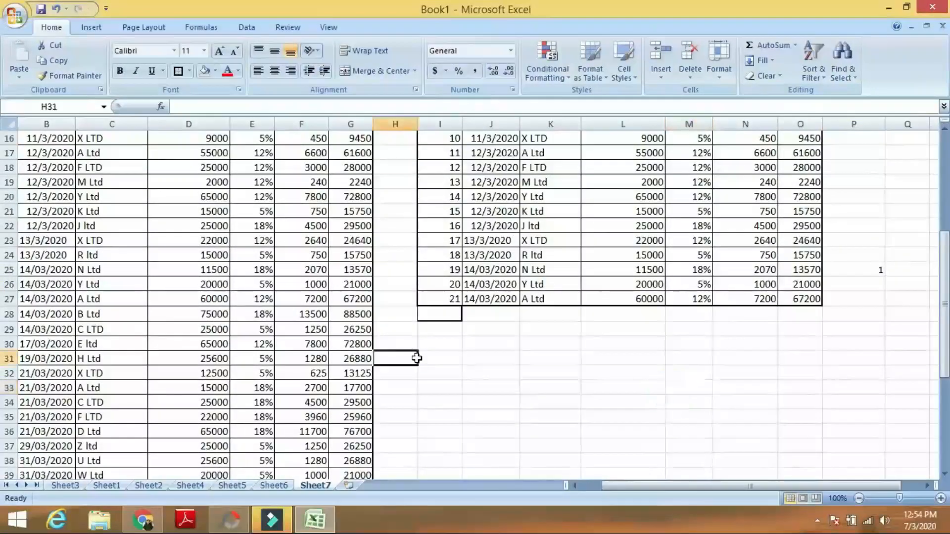
pyautogui.click(451, 330)
pyautogui.click(472, 407)
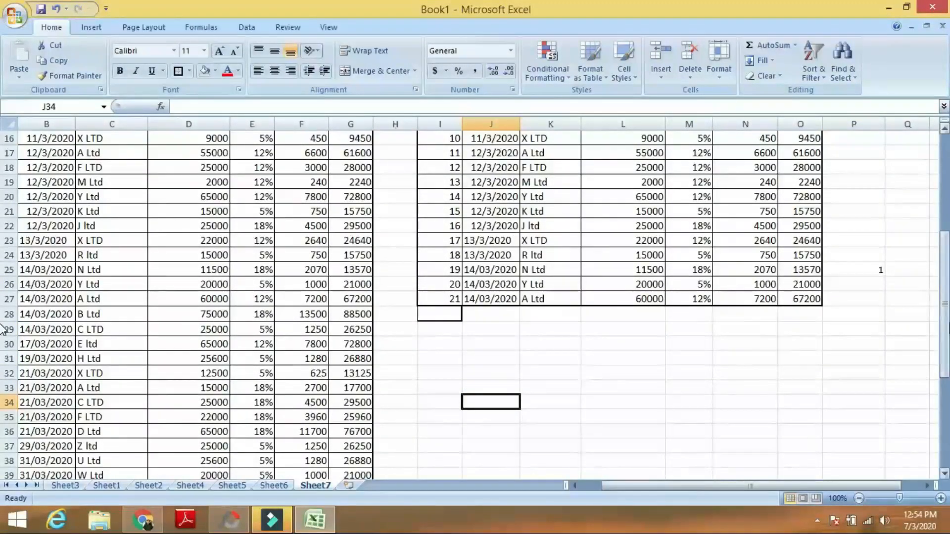
pyautogui.moveTo(946, 334); pyautogui.dragTo(943, 149)
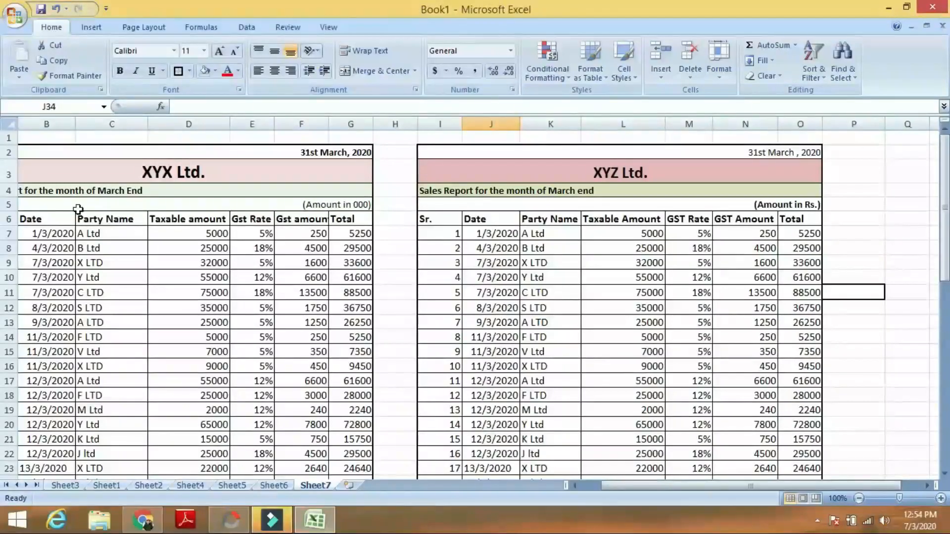
# Choose Microsoft XPS Document Writer as the printer and preview the second page of the printout for missing headings.
pyautogui.hotkey('ctrl', 'p')
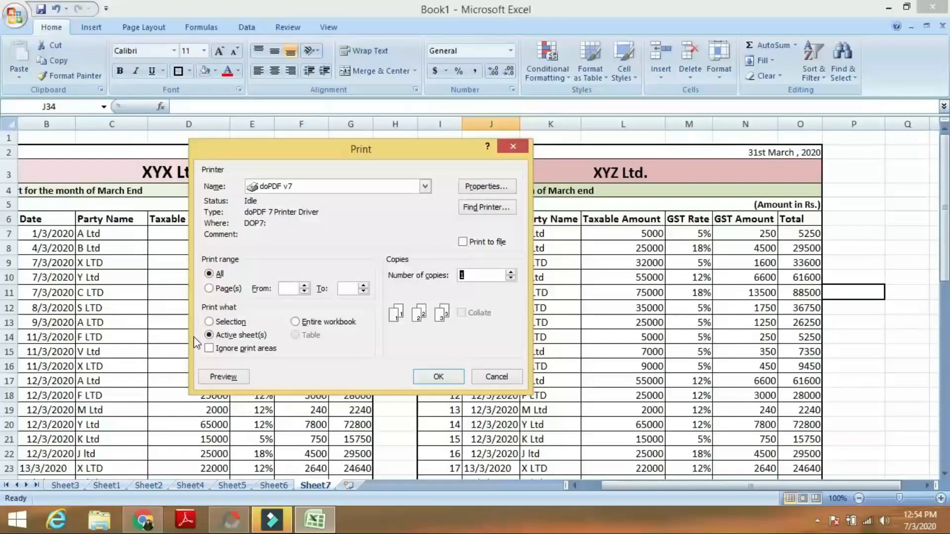
pyautogui.click(424, 186)
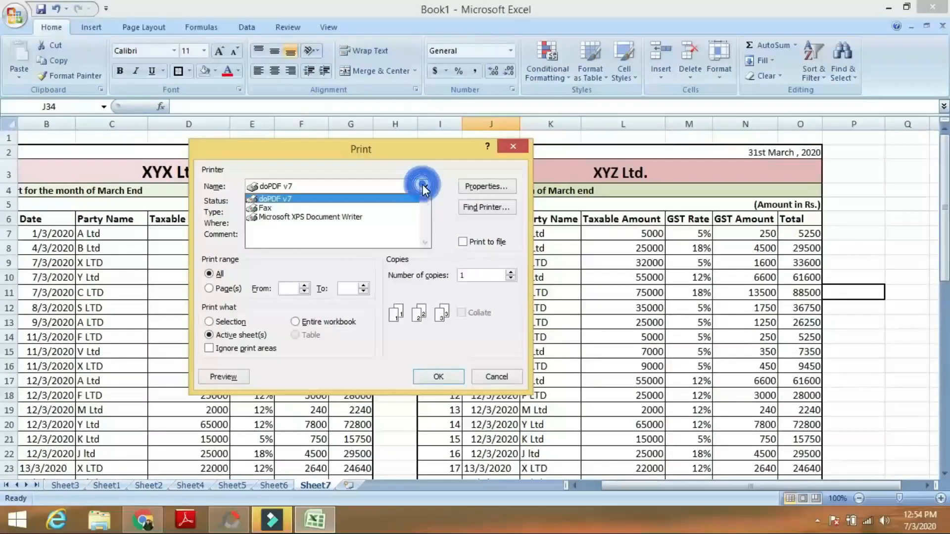
pyautogui.click(316, 214)
pyautogui.click(233, 379)
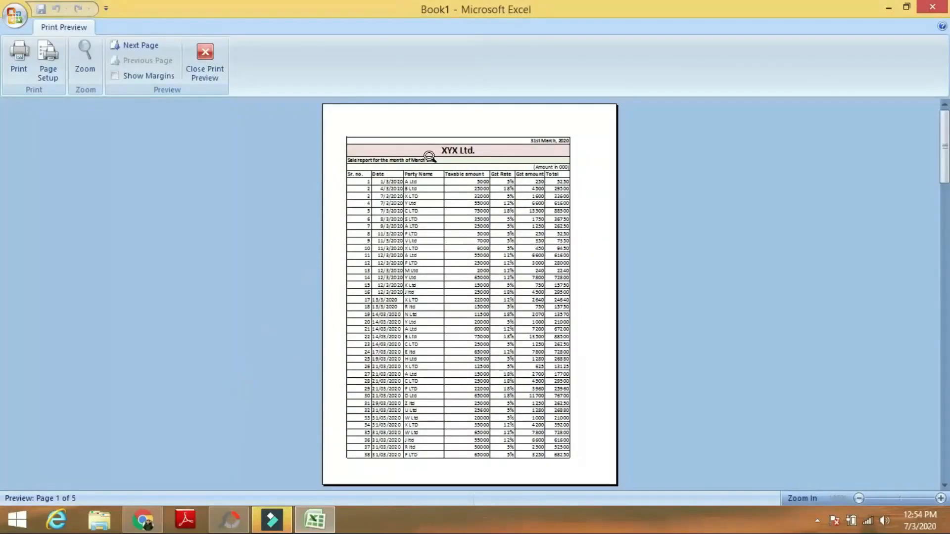
pyautogui.scroll(-1, 448, 152)
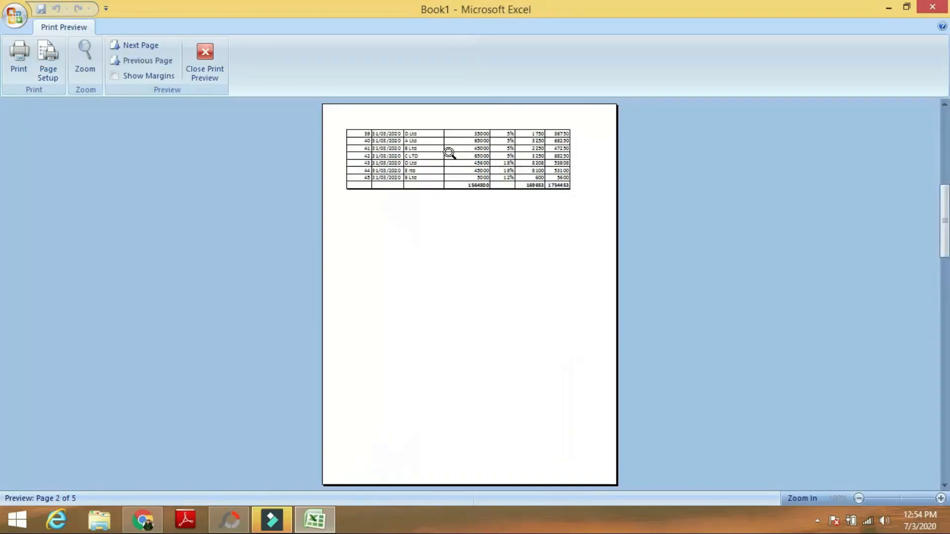
pyautogui.click(355, 130)
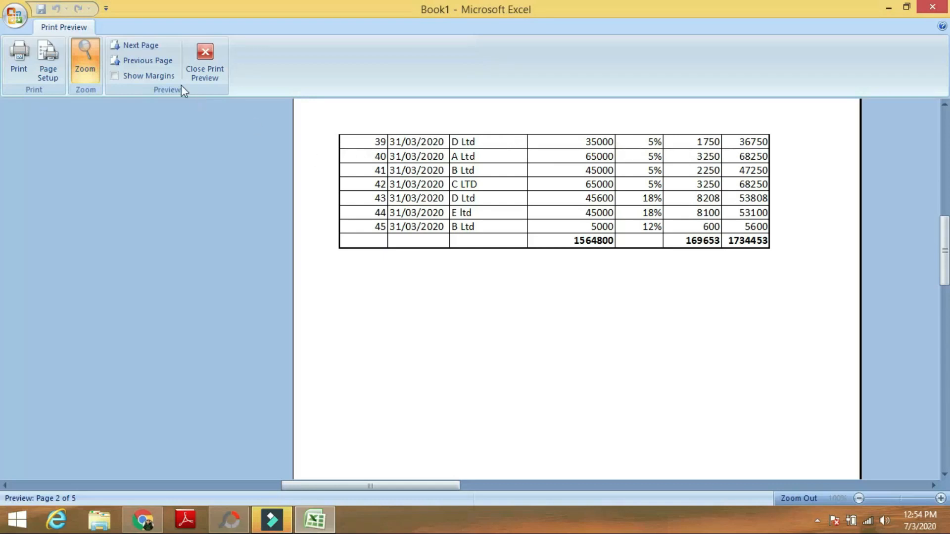
pyautogui.click(193, 64)
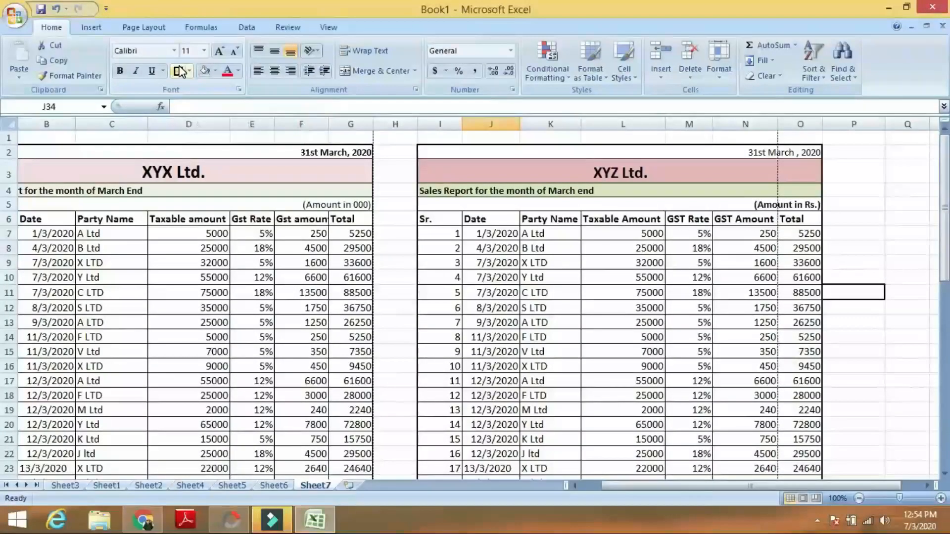
# Set rows 2 to 6 ($2:$6) as the print title rows repeated at the top of every page of Sheet7.
pyautogui.click(95, 29)
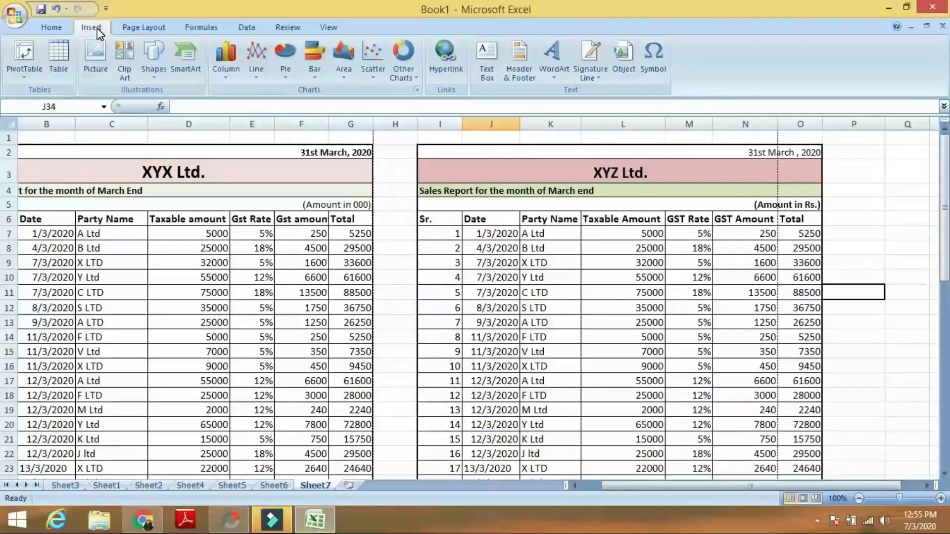
pyautogui.click(144, 26)
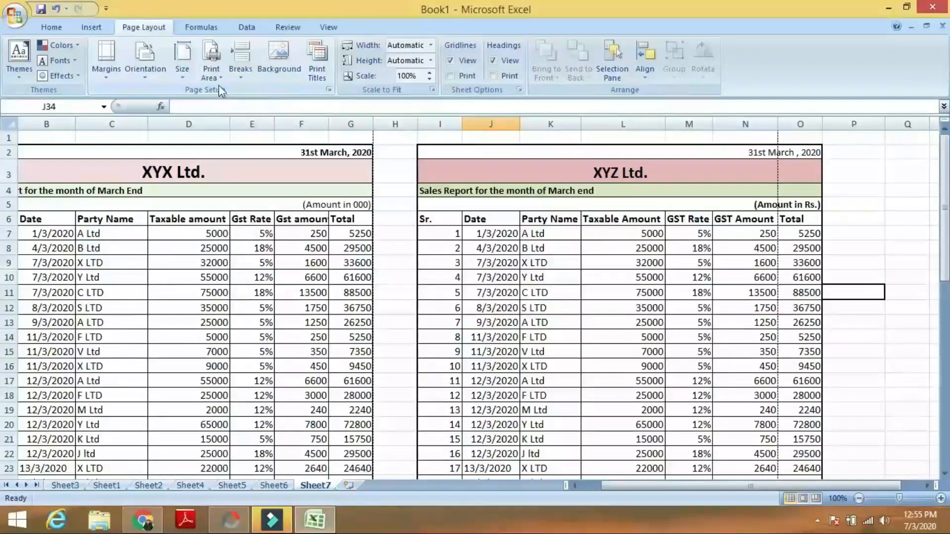
pyautogui.click(328, 90)
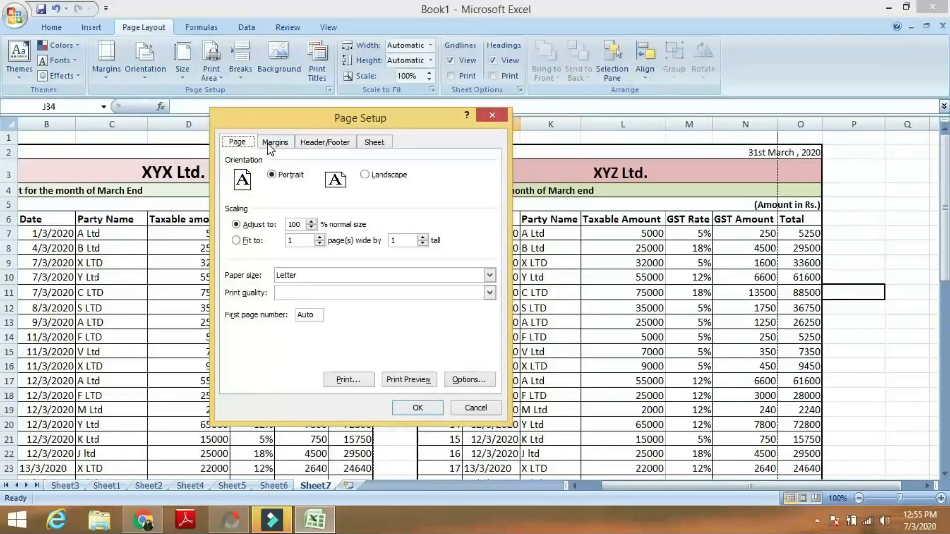
pyautogui.click(275, 143)
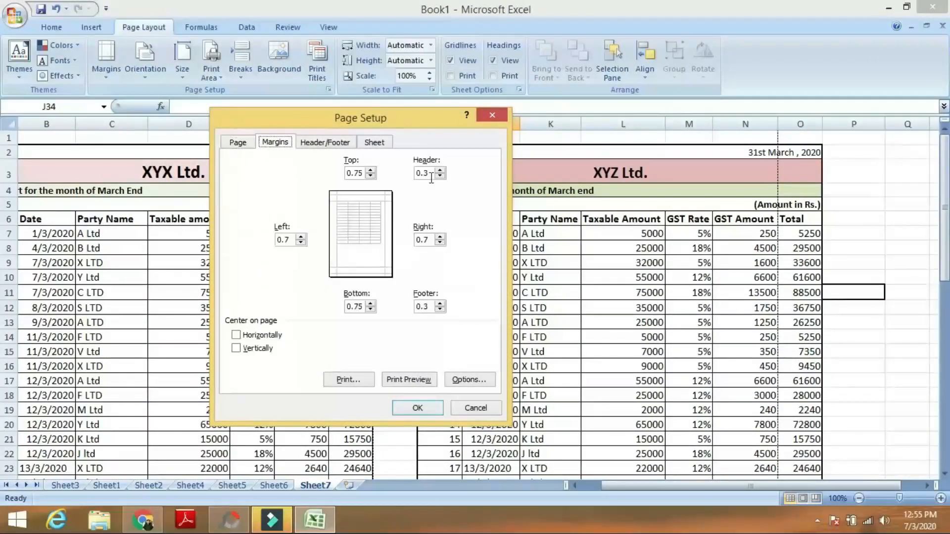
pyautogui.click(374, 143)
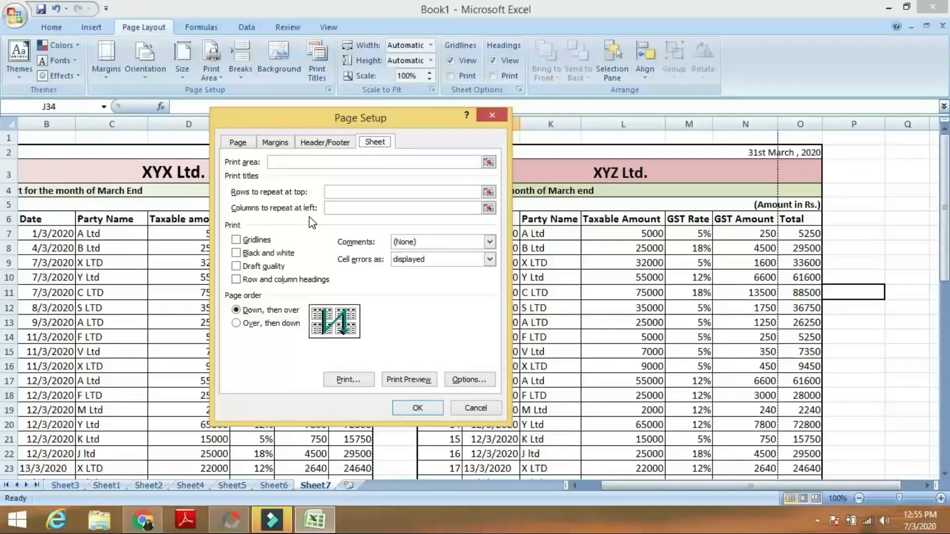
pyautogui.click(489, 192)
pyautogui.click(9, 190)
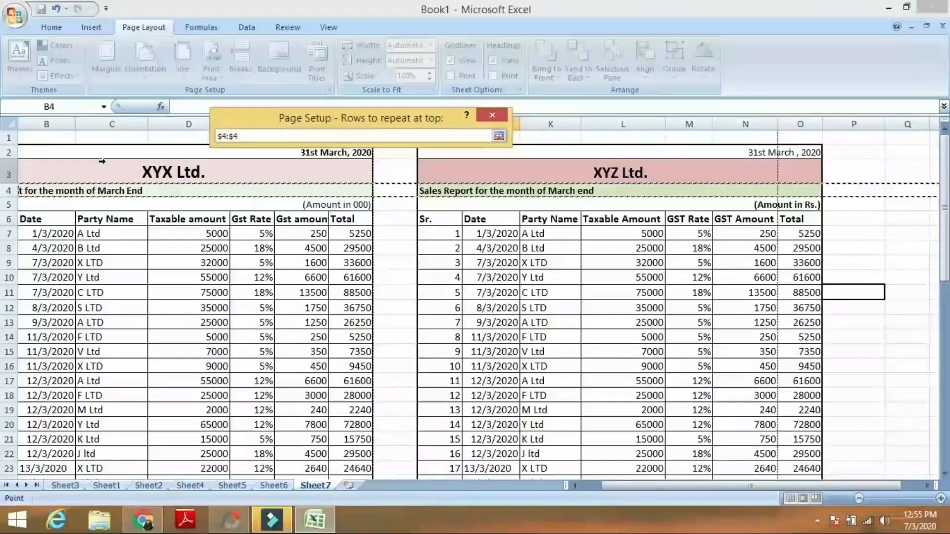
pyautogui.click(10, 152)
pyautogui.moveTo(10, 151); pyautogui.dragTo(10, 190)
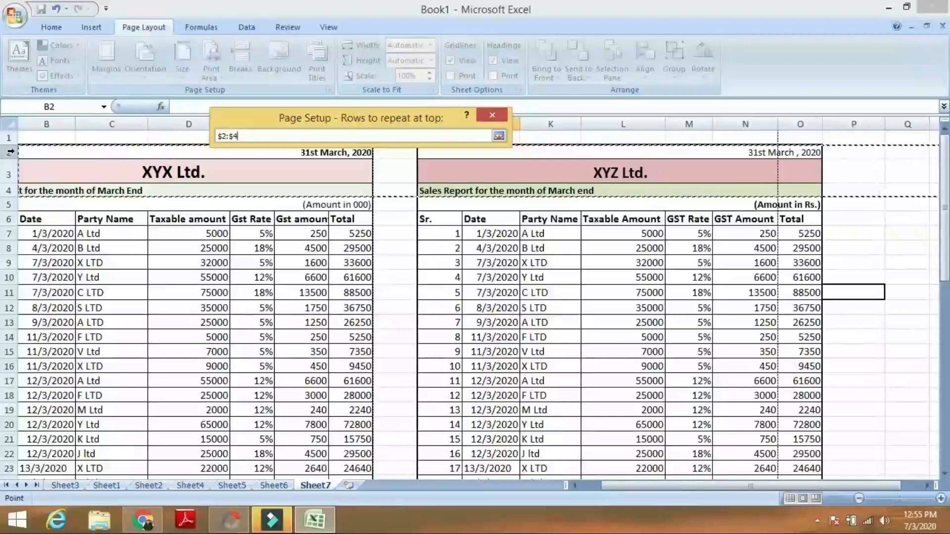
pyautogui.hotkey('shift', 'Down')
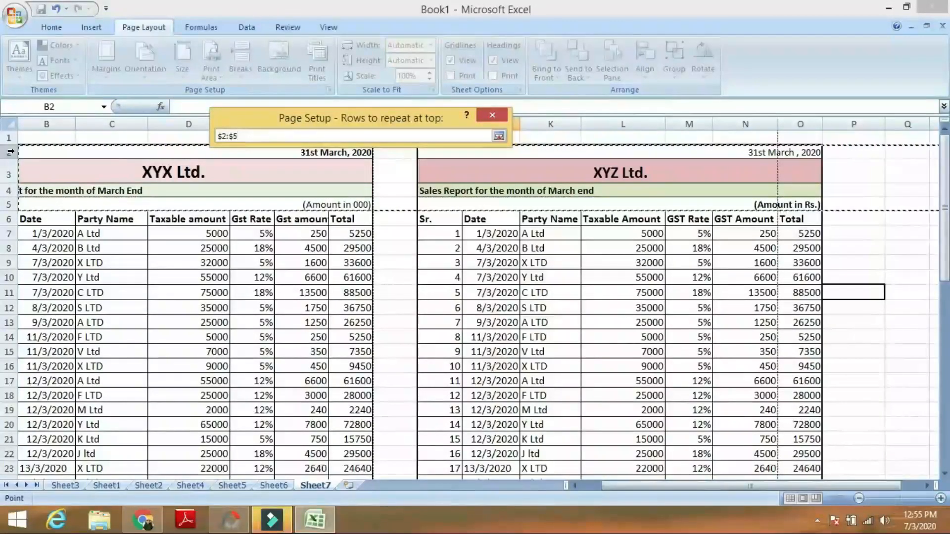
pyautogui.hotkey('shift', 'Down')
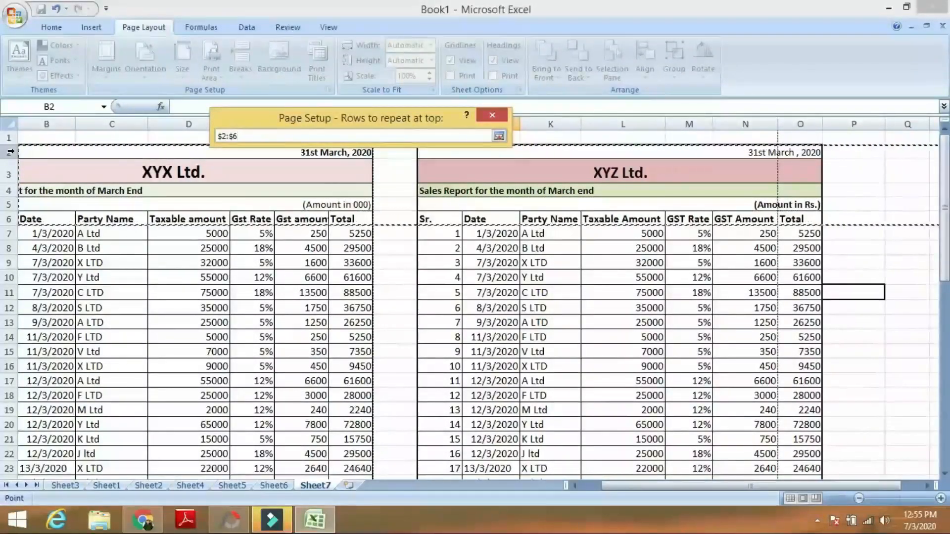
pyautogui.click(503, 135)
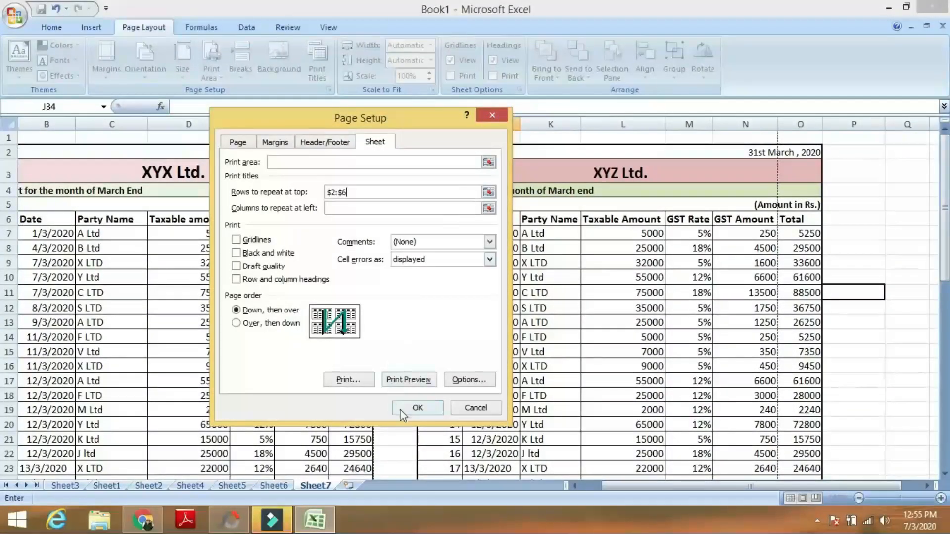
pyautogui.click(416, 408)
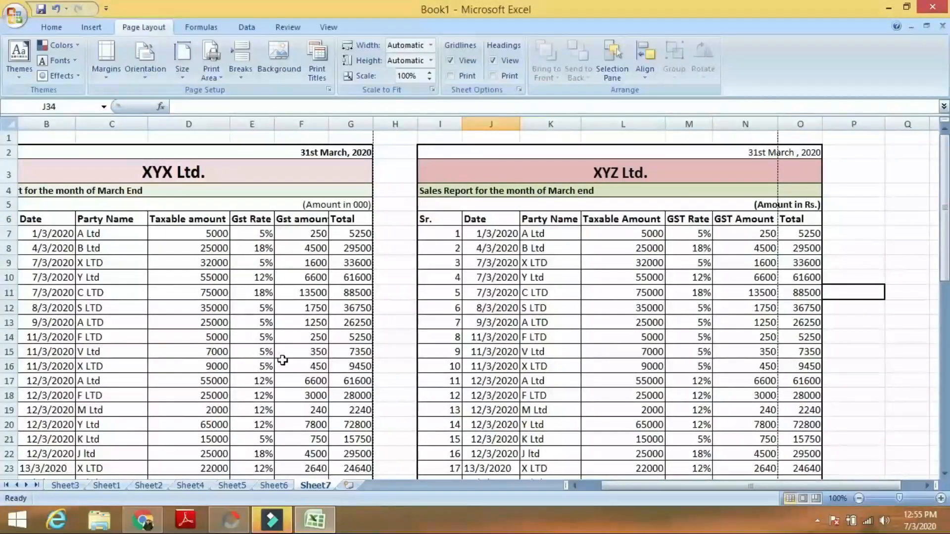
# Preview the printout and check the report heading on the first and second pages.
pyautogui.hotkey('ctrl', 'p')
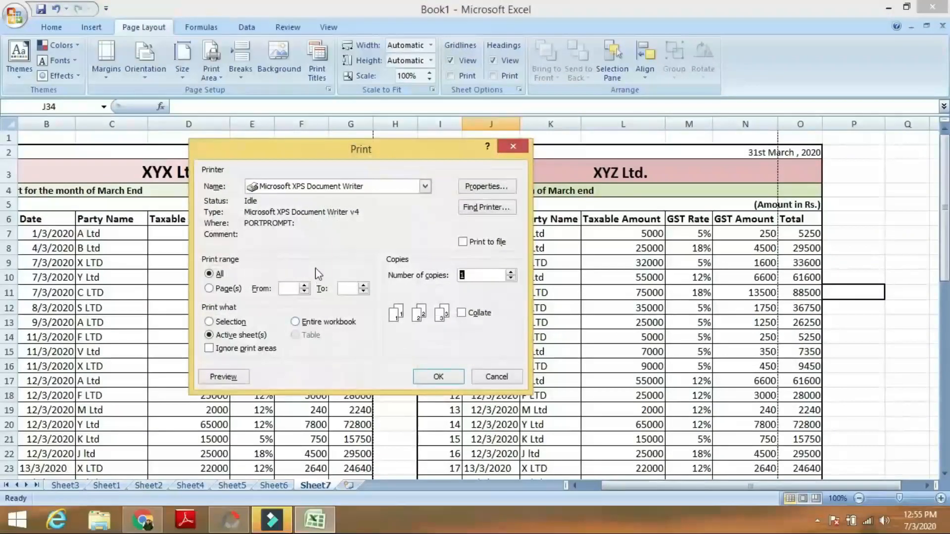
pyautogui.click(224, 377)
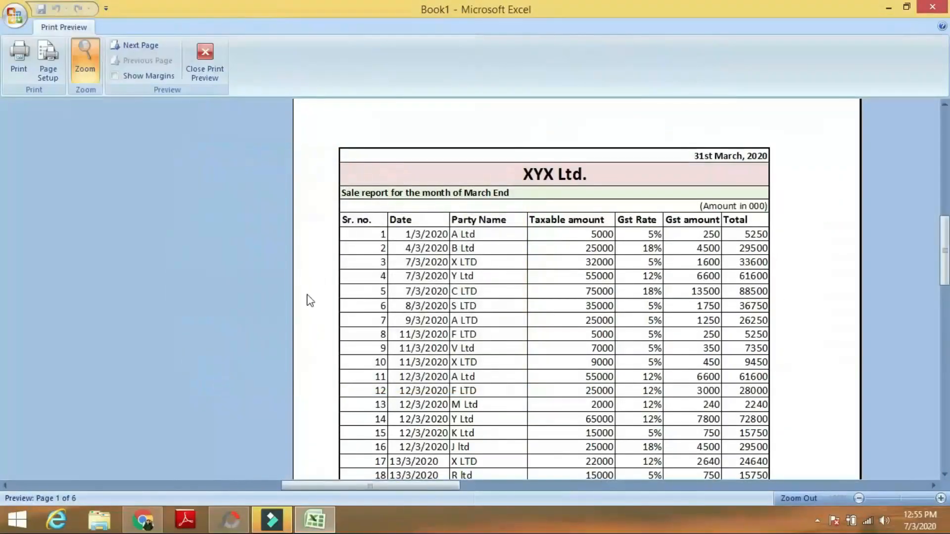
pyautogui.scroll(-1, 408, 174)
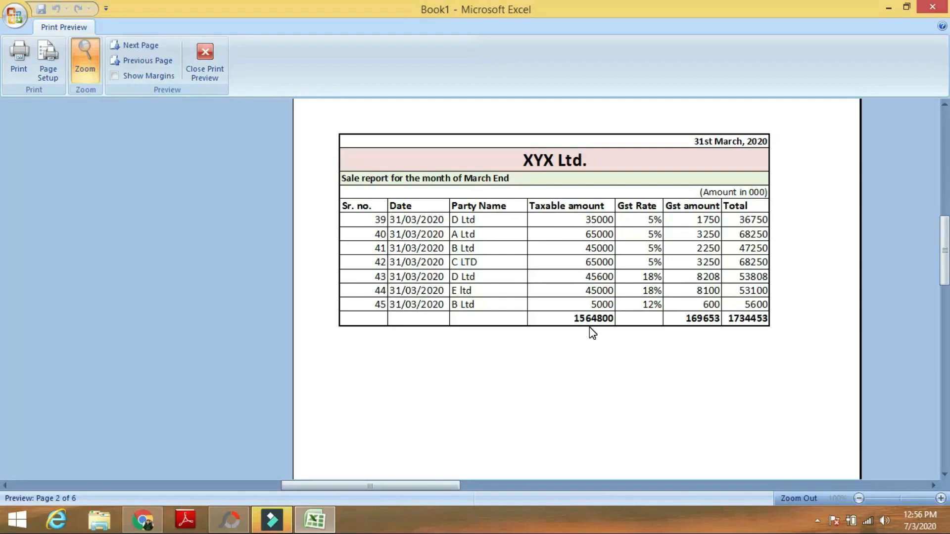
pyautogui.click(199, 60)
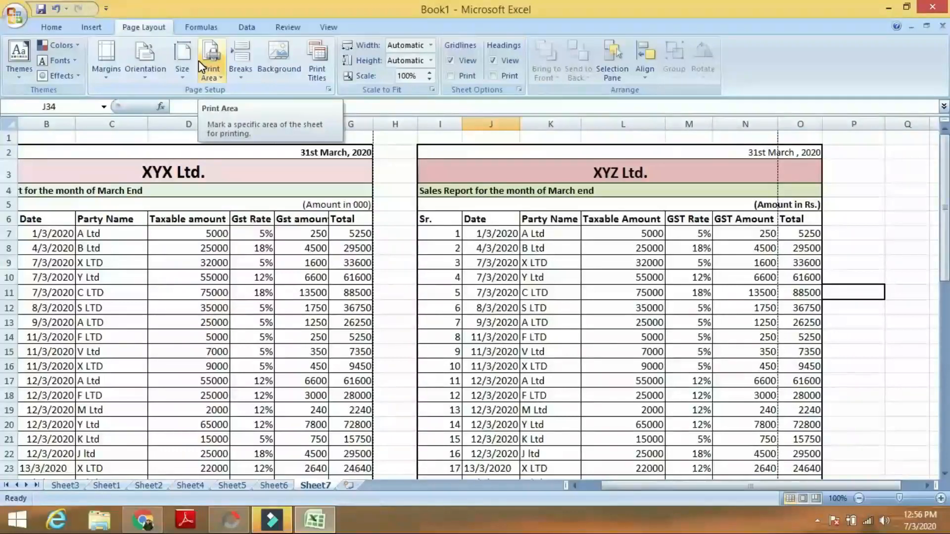
pyautogui.click(388, 171)
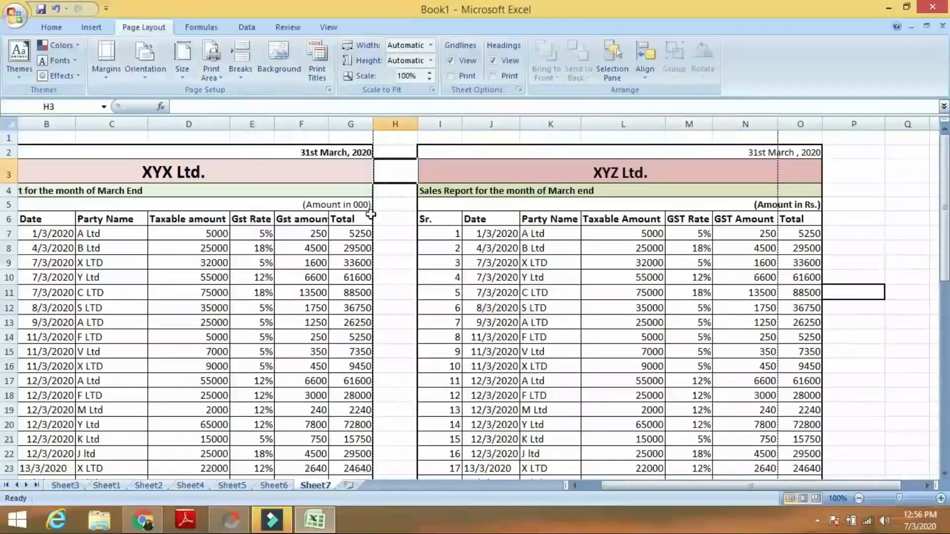
pyautogui.click(281, 485)
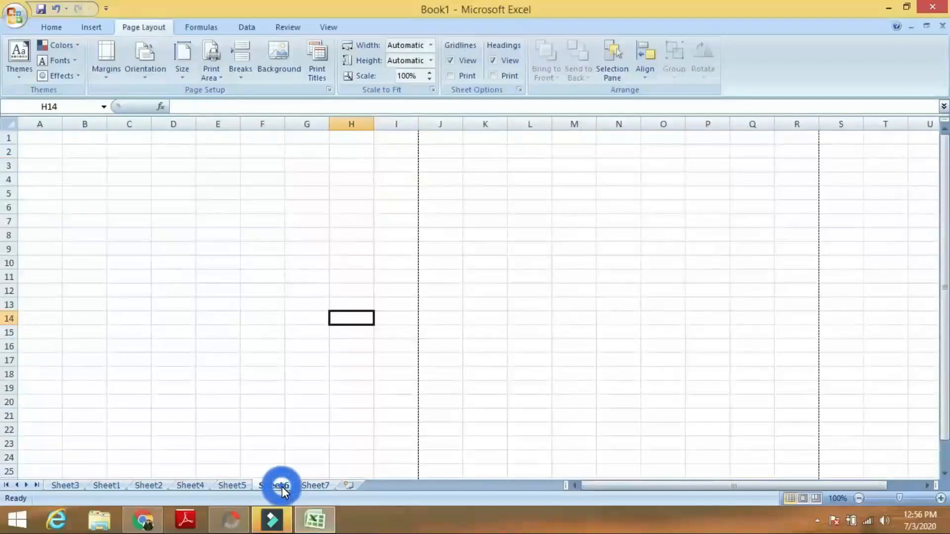
pyautogui.click(310, 486)
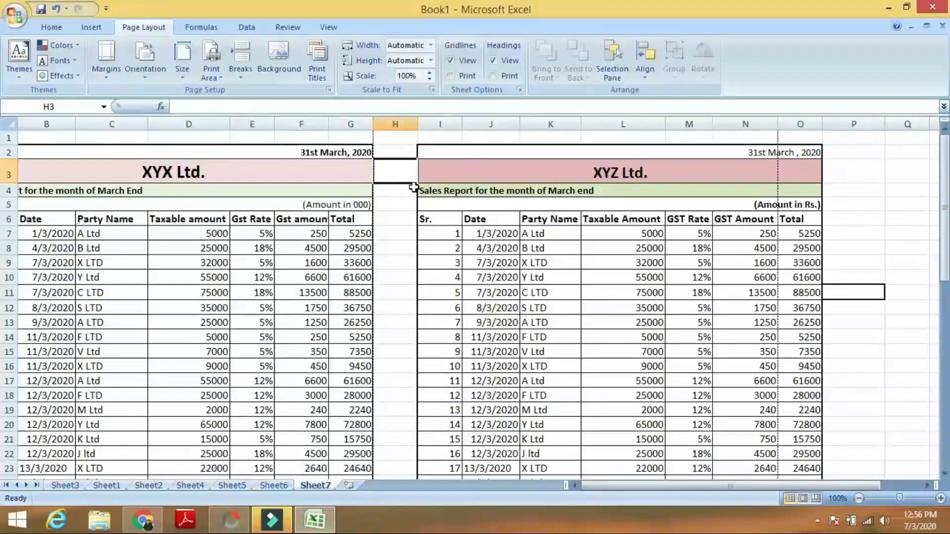
# Delete columns I to R, which hold the recreated XYZ Ltd. report, and return to the original report at column A.
pyautogui.click(428, 125)
pyautogui.hotkey('shift', 'Right')
pyautogui.hotkey('shift', 'Right')
pyautogui.hotkey('shift', 'Right')
pyautogui.hotkey('shift', 'Right')
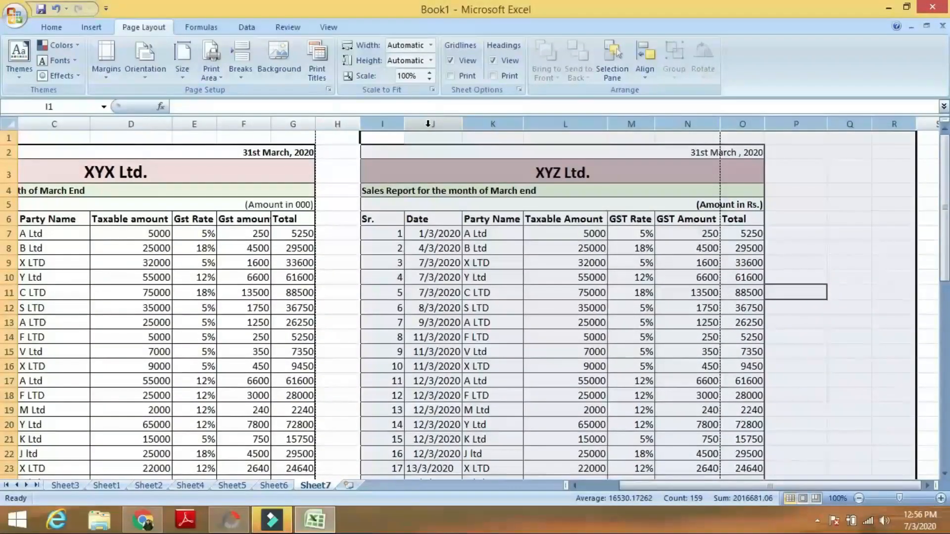
pyautogui.hotkey('ctrl', '-')
pyautogui.click(523, 263)
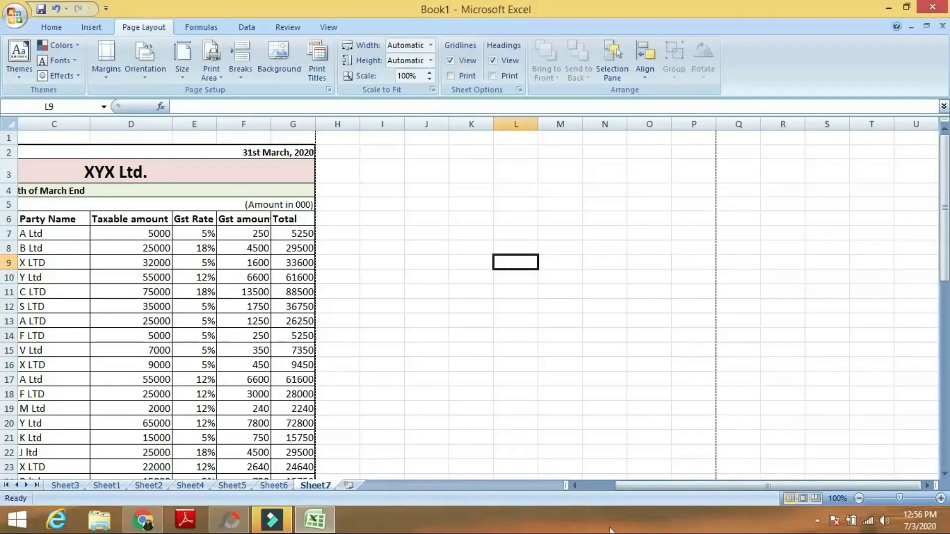
pyautogui.click(575, 485)
pyautogui.click(574, 485)
pyautogui.click(575, 483)
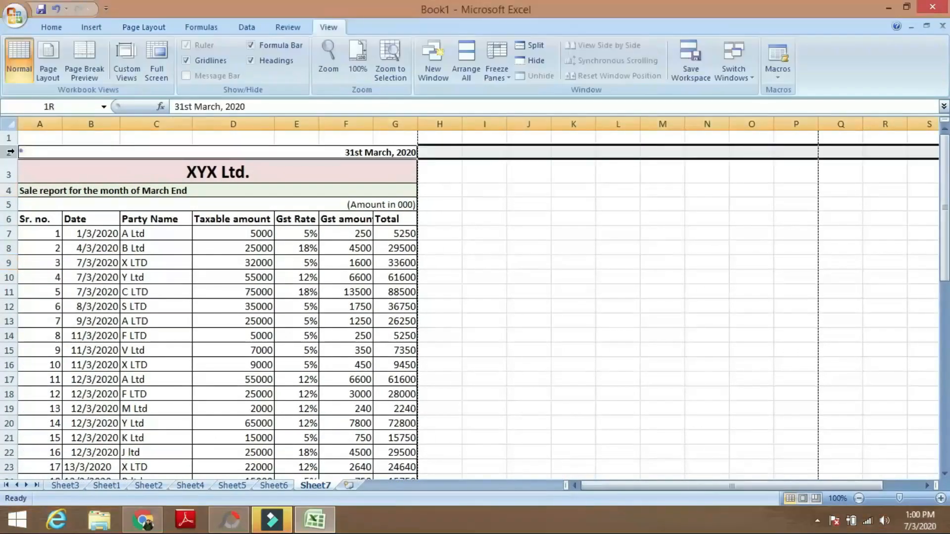
# Try to freeze the panes with the report's heading rows 2 to 6 selected.
pyautogui.click(10, 152)
pyautogui.moveTo(10, 152); pyautogui.dragTo(10, 220)
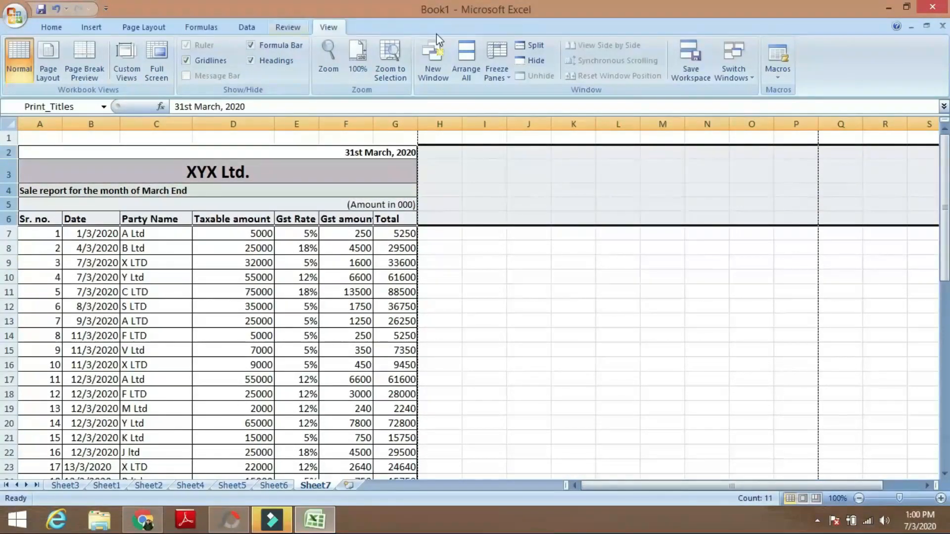
pyautogui.click(510, 83)
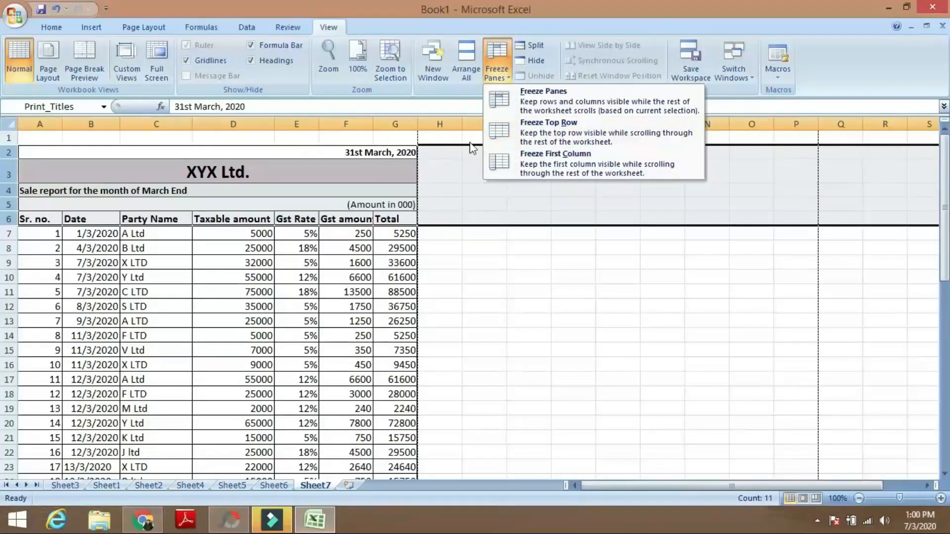
pyautogui.click(557, 94)
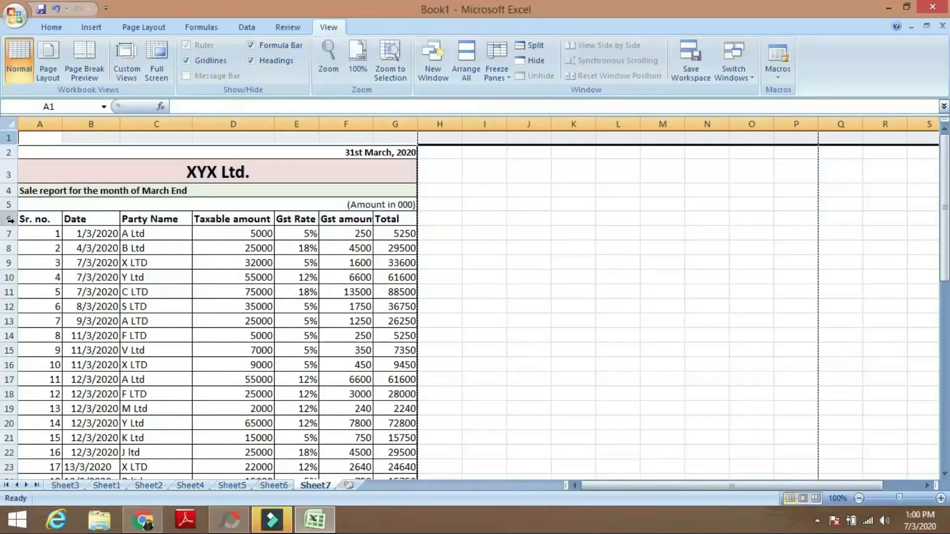
# Select rows 1 to 6 with A6 as the active cell and freeze the panes at that selection.
pyautogui.click(10, 220)
pyautogui.moveTo(10, 220)
pyautogui.mouseDown()
pyautogui.moveTo(9, 138)
pyautogui.moveTo(10, 220)
pyautogui.mouseUp()
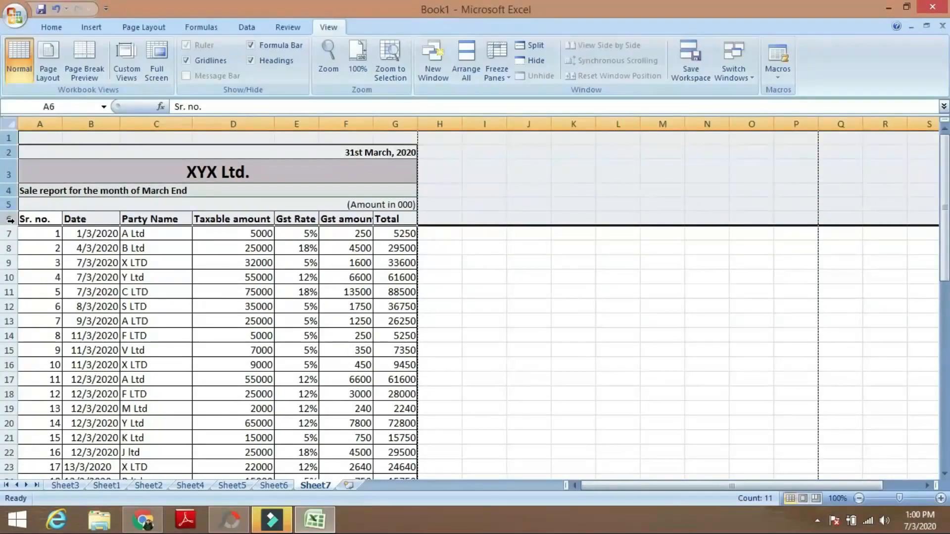
pyautogui.click(499, 73)
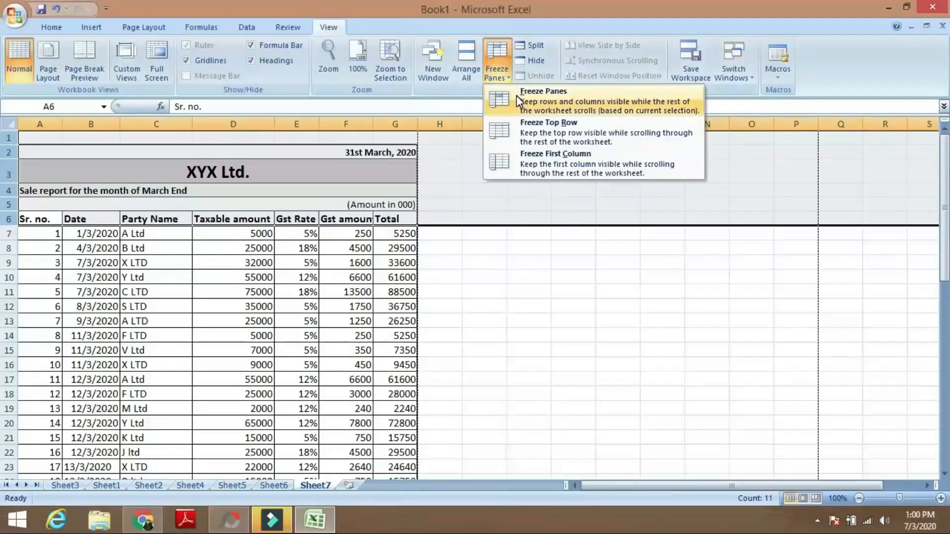
pyautogui.click(516, 97)
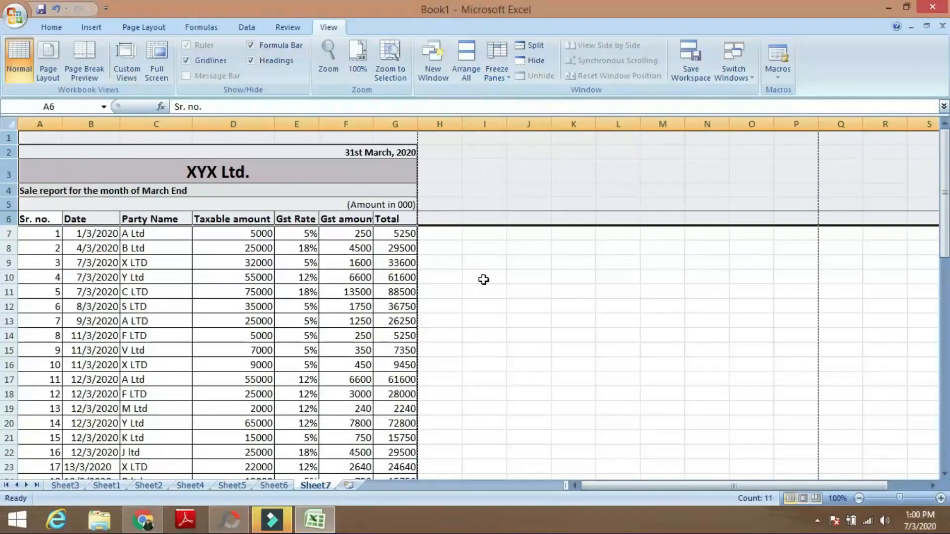
# Move down through the sales entries and back up to A1 to check how the frozen report heading behaves.
pyautogui.press('Down')
pyautogui.press('Down')
pyautogui.press('Down')
pyautogui.press('Down')
pyautogui.press('Down')
pyautogui.press('Down')
pyautogui.press('Down')
pyautogui.press('Down')
pyautogui.press('Down')
pyautogui.press('Down')
pyautogui.press('Down')
pyautogui.press('Down')
pyautogui.press('Down')
pyautogui.press('Down')
pyautogui.press('Down')
pyautogui.press('Down')
pyautogui.press('Down')
pyautogui.press('Down')
pyautogui.press('Down')
pyautogui.press('Down')
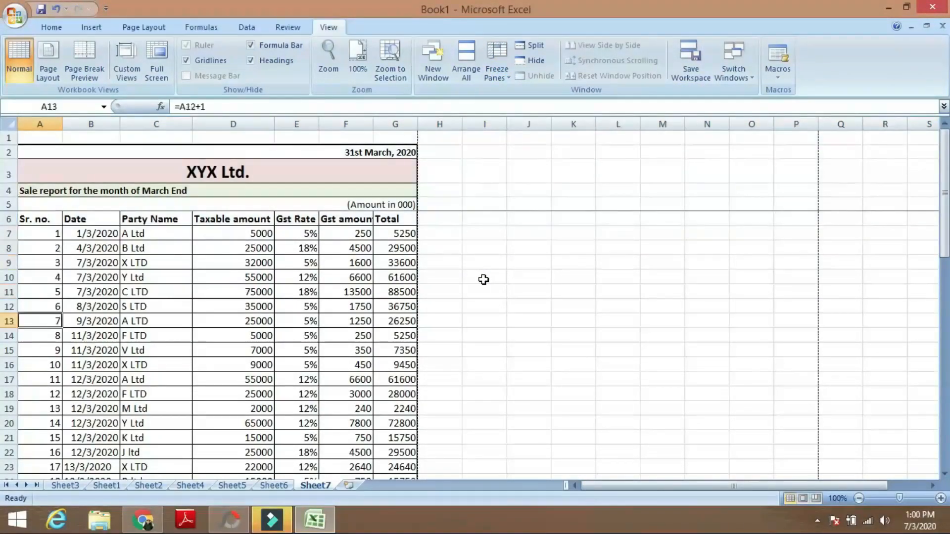
pyautogui.press('Down')
pyautogui.press('Down')
pyautogui.press('Down')
pyautogui.press('Down')
pyautogui.press('Down')
pyautogui.press('Down')
pyautogui.press('Down')
pyautogui.press('Up')
pyautogui.press('Up')
pyautogui.press('Up')
pyautogui.press('Up')
pyautogui.press('Up')
pyautogui.press('Up')
pyautogui.press('Up')
pyautogui.press('Up')
pyautogui.press('Up')
pyautogui.press('Up')
pyautogui.press('Up')
pyautogui.press('Up')
pyautogui.press('Up')
pyautogui.press('Up')
pyautogui.press('Up')
pyautogui.press('Up')
pyautogui.press('Up')
pyautogui.press('Up')
pyautogui.press('Up')
pyautogui.press('Up')
pyautogui.press('Up')
pyautogui.press('Up')
pyautogui.press('Up')
pyautogui.press('Up')
pyautogui.press('Up')
pyautogui.press('Up')
pyautogui.press('Up')
pyautogui.press('Up')
pyautogui.press('Up')
pyautogui.press('Up')
pyautogui.press('Up')
pyautogui.press('Up')
pyautogui.press('Up')
pyautogui.press('Up')
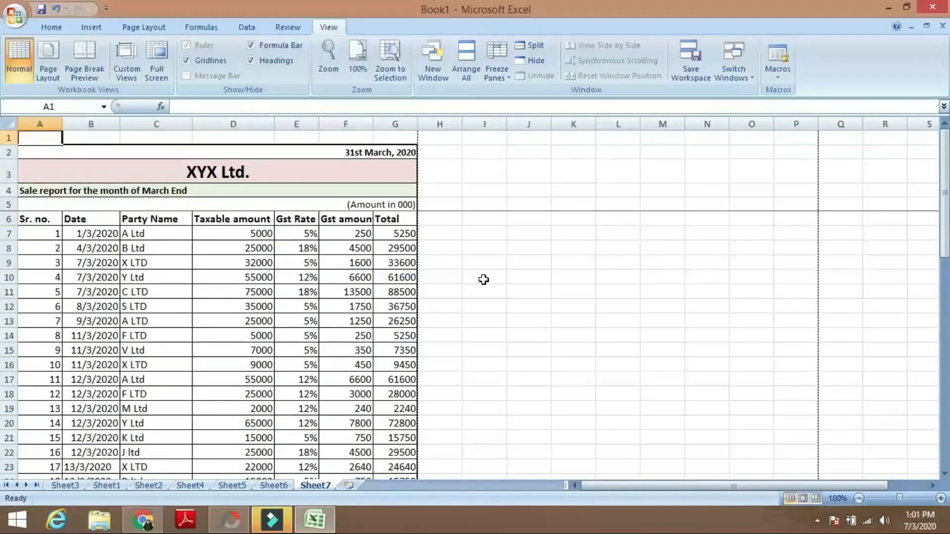
# Unfreeze the panes and freeze them again with rows 1 to 7 selected and A7 as the active cell.
pyautogui.click(496, 65)
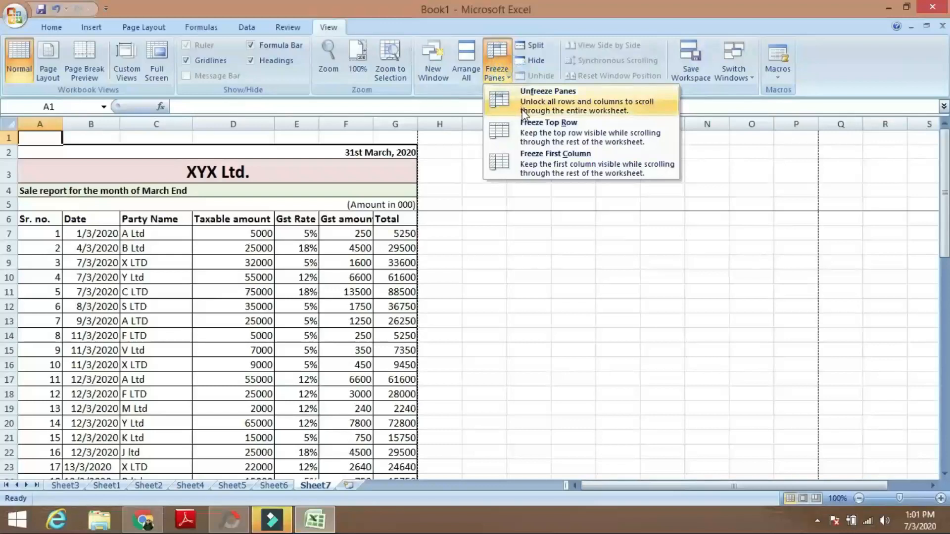
pyautogui.click(555, 96)
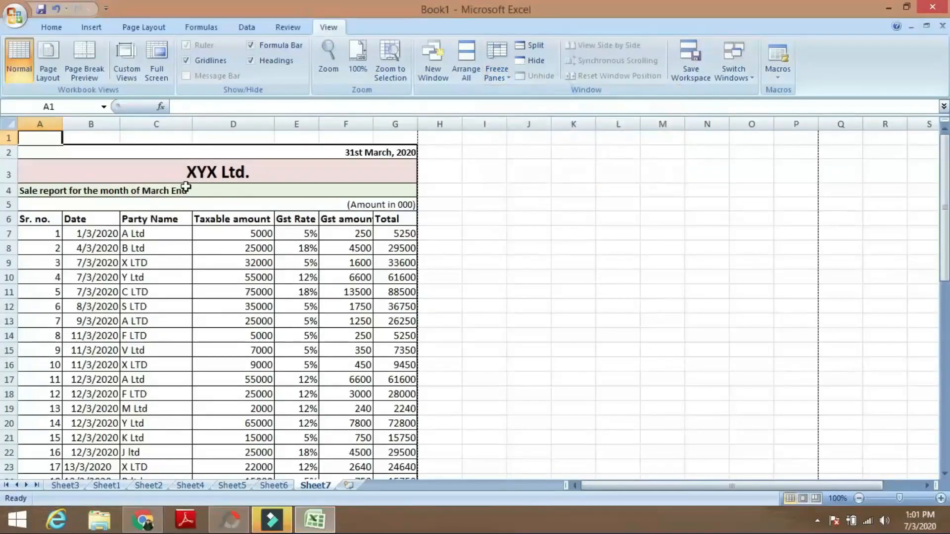
pyautogui.click(11, 231)
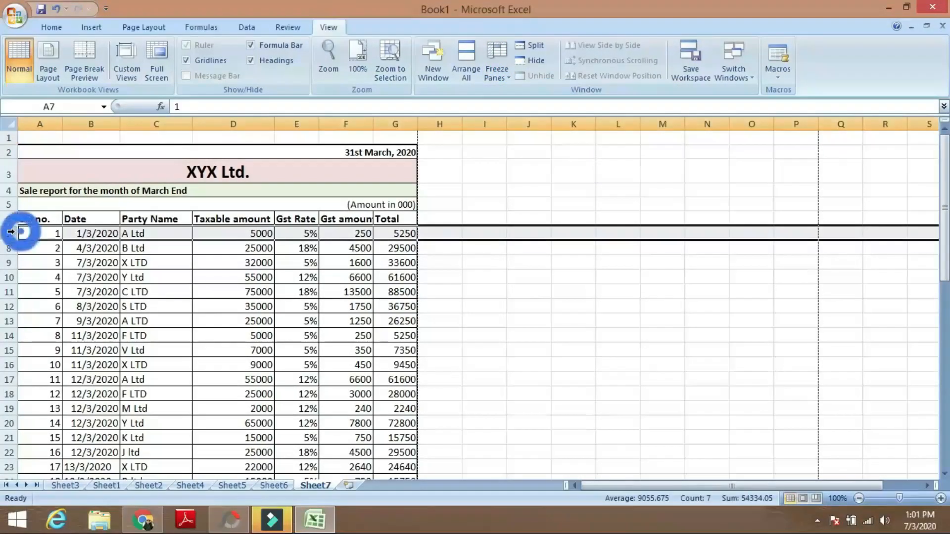
pyautogui.moveTo(11, 231); pyautogui.dragTo(11, 148)
pyautogui.hotkey('shift', 'Up')
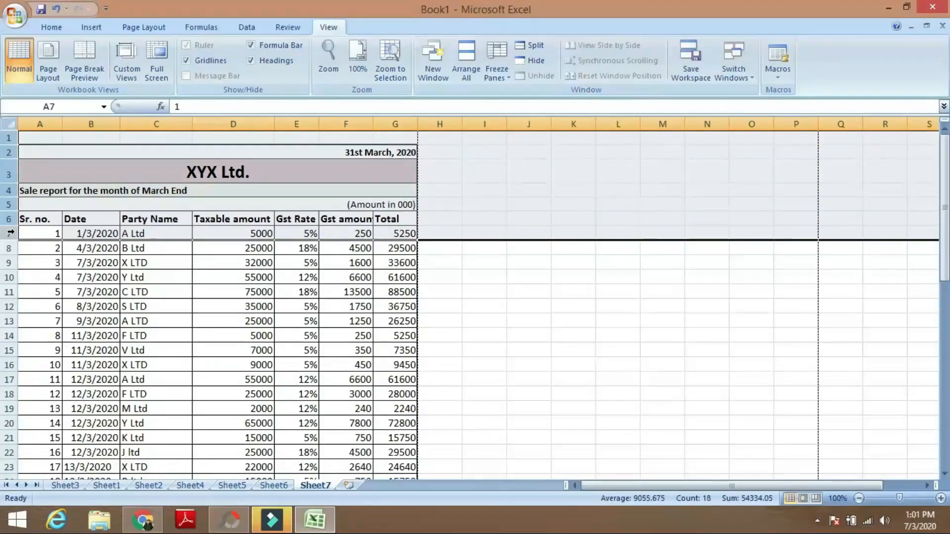
pyautogui.click(496, 72)
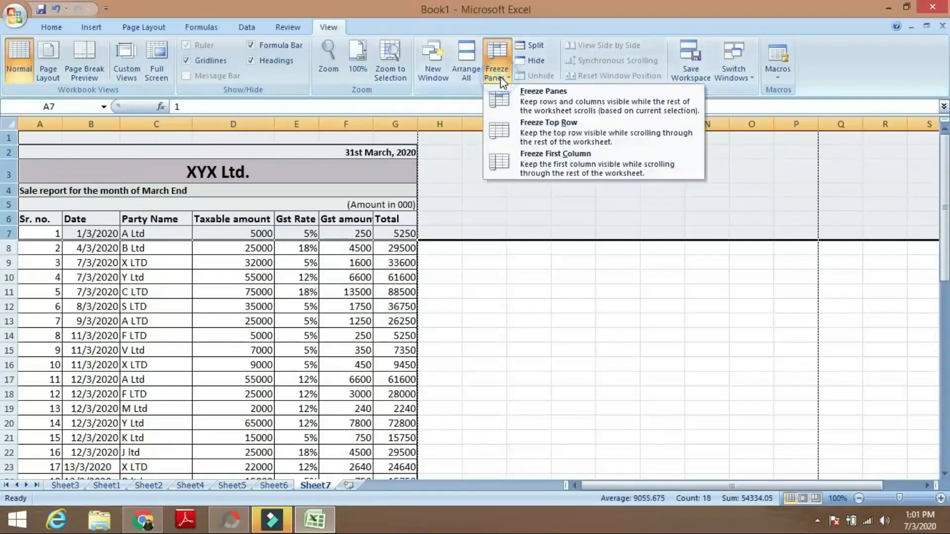
pyautogui.click(533, 96)
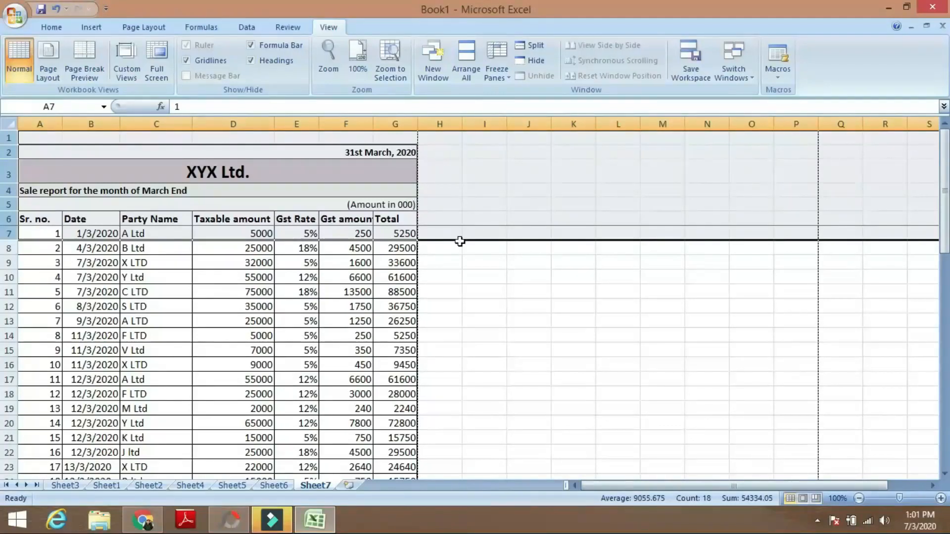
# Move down and up through the sales entries to the totals row and beyond to check how the frozen report heading behaves.
pyautogui.press('Down')
pyautogui.press('Down')
pyautogui.press('Down')
pyautogui.press('Down')
pyautogui.press('Down')
pyautogui.press('Down')
pyautogui.press('Down')
pyautogui.press('Down')
pyautogui.press('Down')
pyautogui.press('Down')
pyautogui.press('Down')
pyautogui.press('Down')
pyautogui.press('Down')
pyautogui.press('Down')
pyautogui.press('Down')
pyautogui.press('Down')
pyautogui.press('Down')
pyautogui.press('Down')
pyautogui.press('Down')
pyautogui.press('Down')
pyautogui.press('Down')
pyautogui.press('Down')
pyautogui.press('Down')
pyautogui.press('Down')
pyautogui.press('Down')
pyautogui.press('Down')
pyautogui.press('Down')
pyautogui.press('Down')
pyautogui.press('Down')
pyautogui.press('Down')
pyautogui.press('Down')
pyautogui.press('Down')
pyautogui.press('Down')
pyautogui.press('Down')
pyautogui.press('Down')
pyautogui.press('Down')
pyautogui.press('Down')
pyautogui.press('Down')
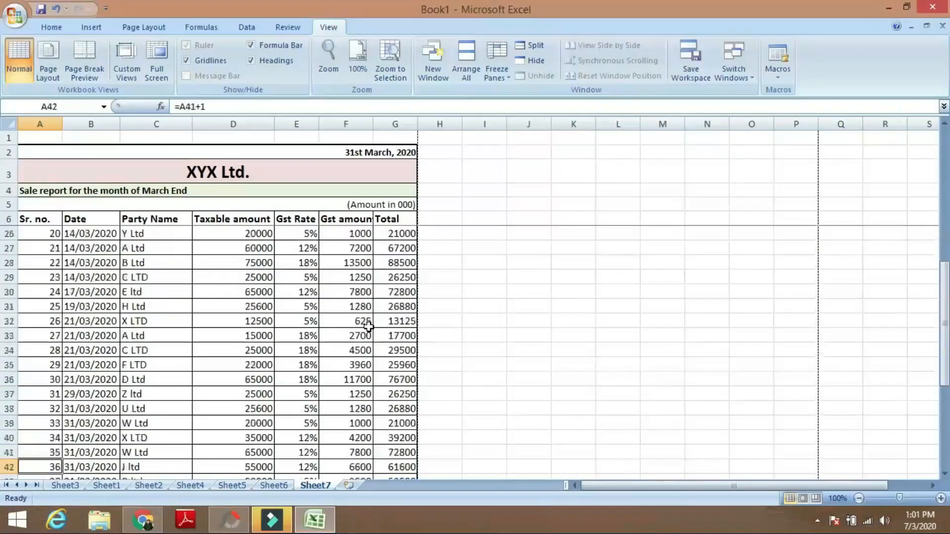
pyautogui.press('Down')
pyautogui.press('Up')
pyautogui.press('Up')
pyautogui.press('Up')
pyautogui.press('Up')
pyautogui.press('Up')
pyautogui.press('Up')
pyautogui.press('Up')
pyautogui.press('Up')
pyautogui.press('Up')
pyautogui.press('Up')
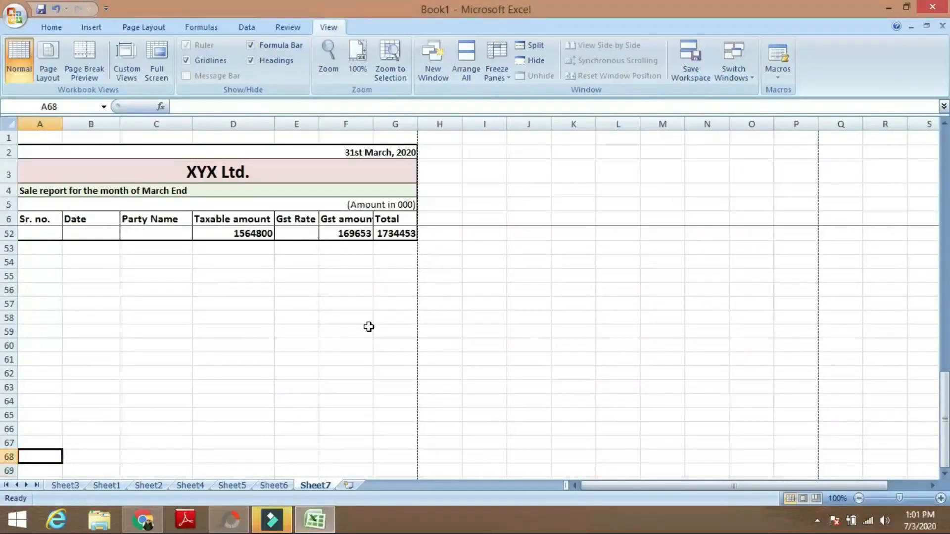
pyautogui.press('Up')
pyautogui.press('Up')
pyautogui.press('Up')
pyautogui.press('Up')
pyautogui.press('Up')
pyautogui.press('Up')
pyautogui.press('Up')
pyautogui.press('Up')
pyautogui.press('Up')
pyautogui.press('Up')
pyautogui.press('Up')
pyautogui.press('Up')
pyautogui.press('Up')
pyautogui.press('Up')
pyautogui.press('Up')
pyautogui.press('Up')
pyautogui.press('Up')
pyautogui.press('Up')
pyautogui.press('Up')
pyautogui.press('Up')
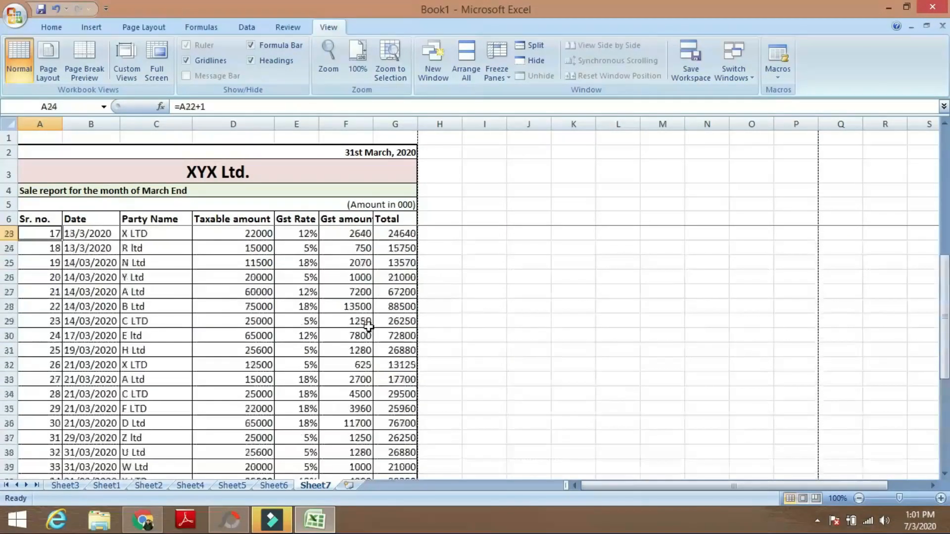
pyautogui.press('Down')
pyautogui.press('Down')
pyautogui.press('Down')
pyautogui.press('Down')
pyautogui.press('Down')
pyautogui.press('Down')
pyautogui.press('Down')
pyautogui.press('Down')
pyautogui.press('Down')
pyautogui.press('Down')
pyautogui.press('Down')
pyautogui.press('Down')
pyautogui.press('Down')
pyautogui.press('Down')
pyautogui.press('Down')
pyautogui.press('Down')
pyautogui.press('Down')
pyautogui.press('Down')
pyautogui.press('Down')
pyautogui.press('Down')
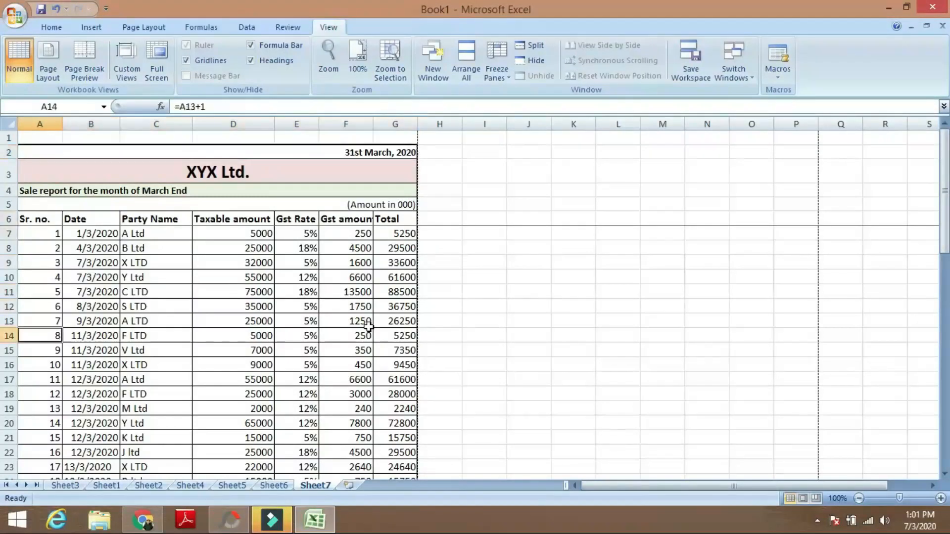
pyautogui.press('Up')
pyautogui.press('Up')
pyautogui.press('Up')
pyautogui.press('Up')
pyautogui.press('Up')
pyautogui.press('Up')
pyautogui.press('Up')
pyautogui.press('Up')
pyautogui.press('Up')
pyautogui.press('Up')
pyautogui.press('Up')
pyautogui.press('Up')
pyautogui.press('Up')
pyautogui.press('Up')
pyautogui.press('Up')
pyautogui.press('Up')
pyautogui.press('Up')
pyautogui.press('Up')
pyautogui.press('Up')
pyautogui.press('Up')
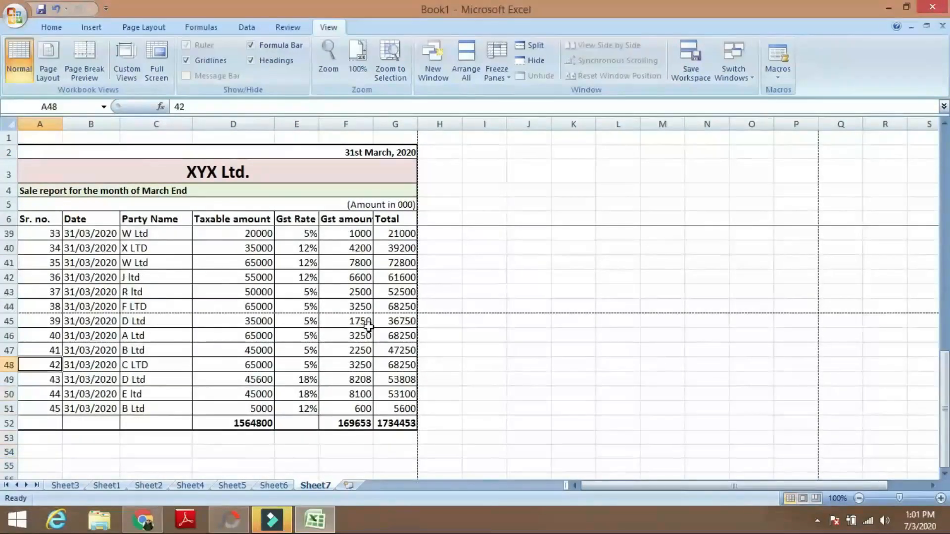
# Move across the columns beside the report and back to column A to check the frozen rows, ending on empty cell I17.
pyautogui.press('Right')
pyautogui.press('Right')
pyautogui.press('Right')
pyautogui.press('Right')
pyautogui.press('Right')
pyautogui.press('Right')
pyautogui.press('Right')
pyautogui.press('Right')
pyautogui.press('Right')
pyautogui.press('Right')
pyautogui.press('Right')
pyautogui.press('Right')
pyautogui.press('Right')
pyautogui.press('Right')
pyautogui.press('Right')
pyautogui.press('Right')
pyautogui.press('Right')
pyautogui.press('Right')
pyautogui.press('Right')
pyautogui.press('Right')
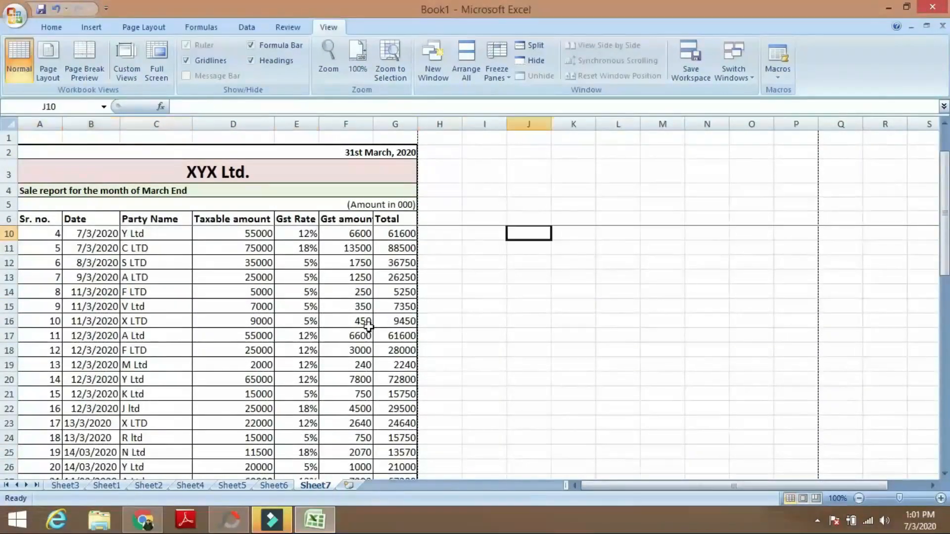
pyautogui.press('Left')
pyautogui.press('Left')
pyautogui.press('Left')
pyautogui.press('Left')
pyautogui.press('Left')
pyautogui.press('Left')
pyautogui.press('Left')
pyautogui.press('Left')
pyautogui.press('Left')
pyautogui.press('Left')
pyautogui.press('Left')
pyautogui.press('Left')
pyautogui.press('Left')
pyautogui.press('Left')
pyautogui.press('Left')
pyautogui.press('Left')
pyautogui.press('Left')
pyautogui.press('Left')
pyautogui.press('Left')
pyautogui.press('Left')
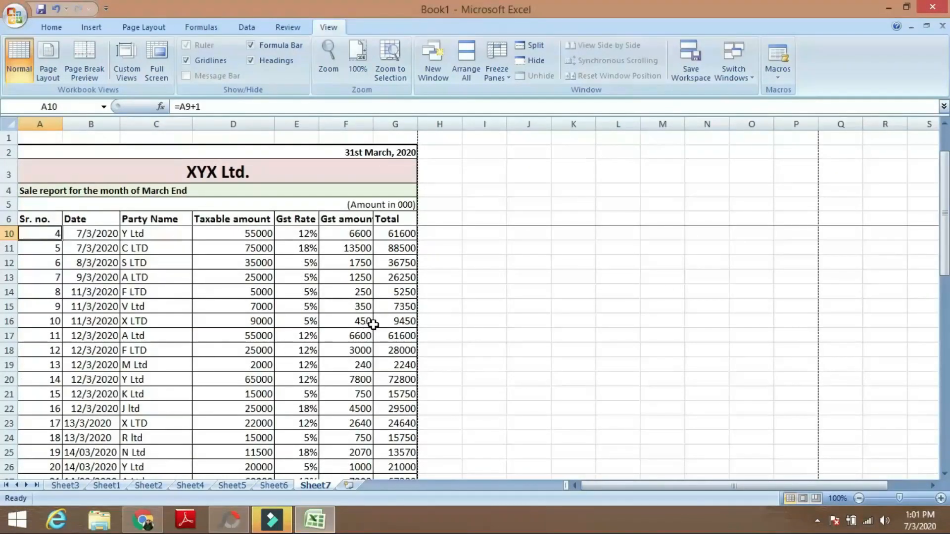
pyautogui.click(538, 280)
pyautogui.click(503, 334)
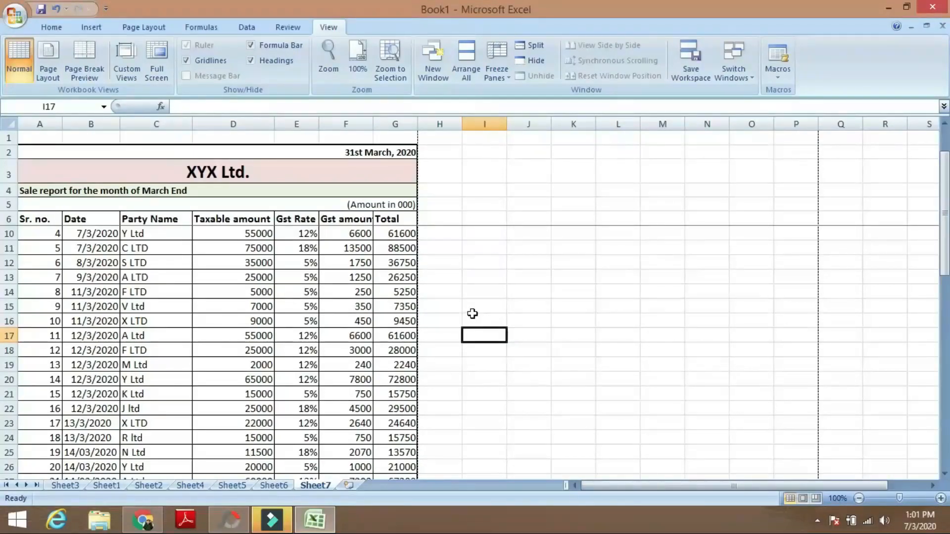
# Add filters to the column headings in A6:G6, from Sr. no. to Total.
pyautogui.moveTo(19, 219); pyautogui.dragTo(379, 218)
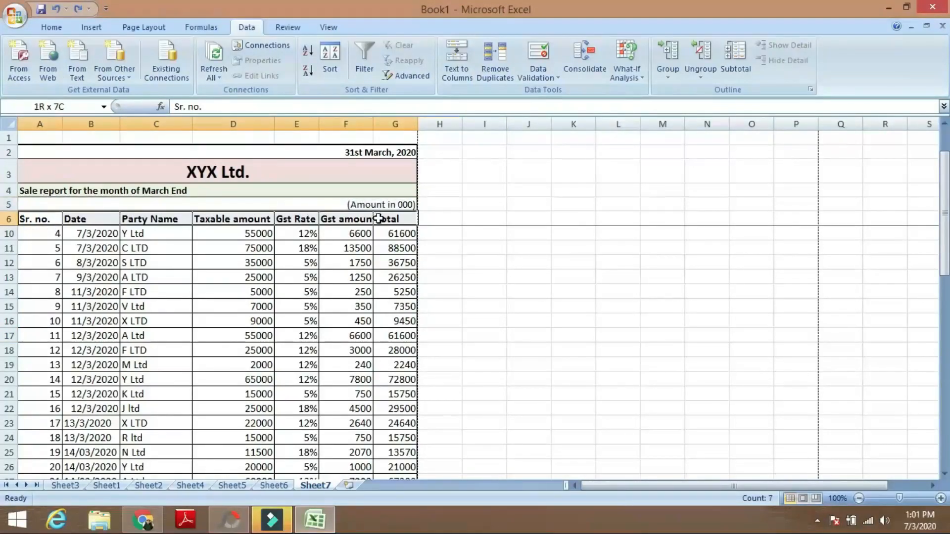
pyautogui.click(364, 59)
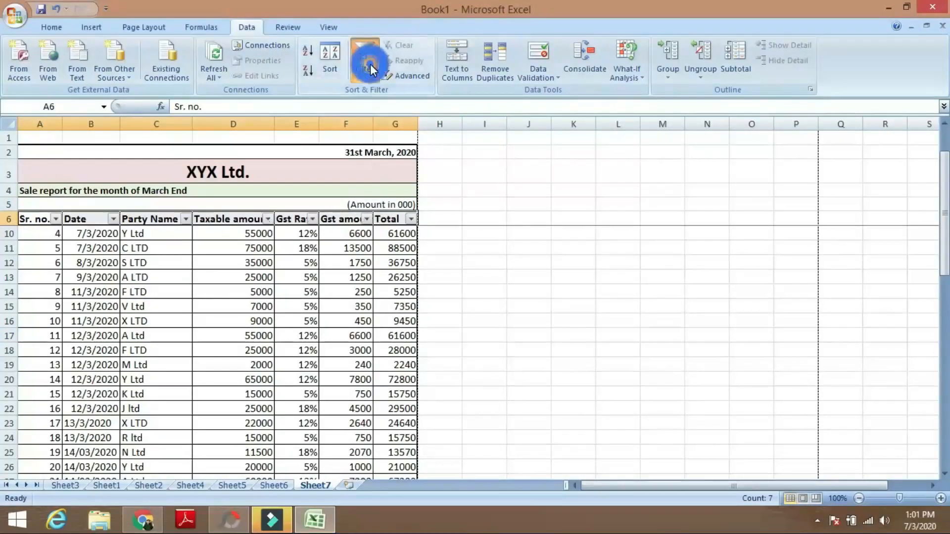
# Filter the Party Name column to show only the A Ltd entries.
pyautogui.click(555, 305)
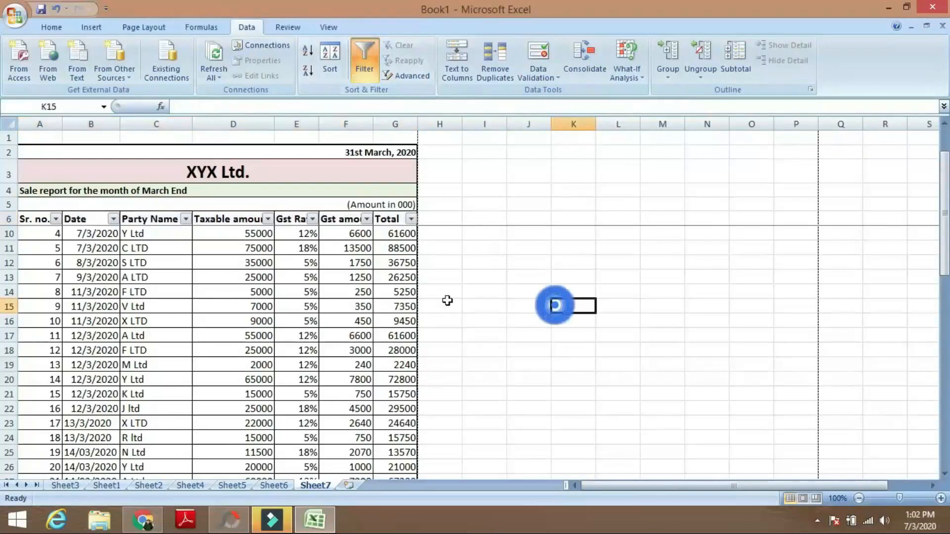
pyautogui.click(185, 219)
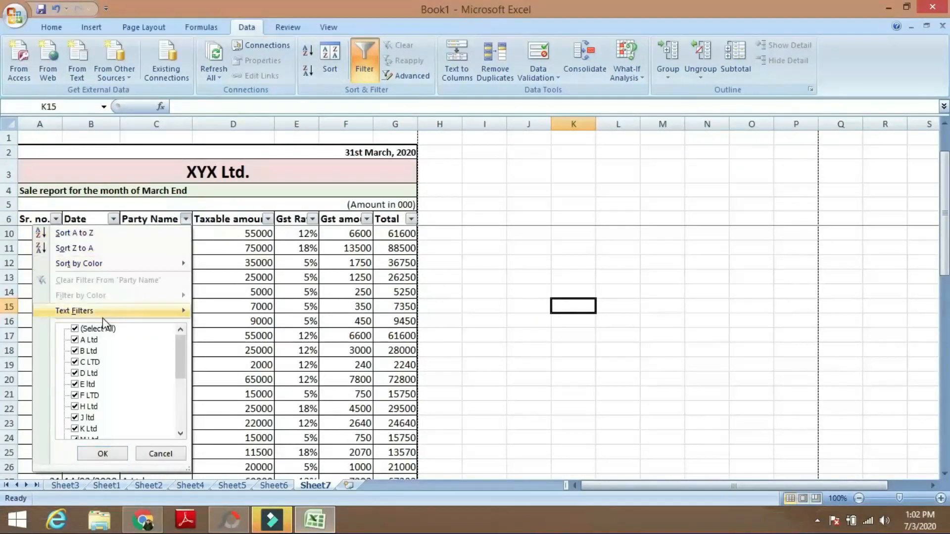
pyautogui.click(74, 328)
pyautogui.click(75, 339)
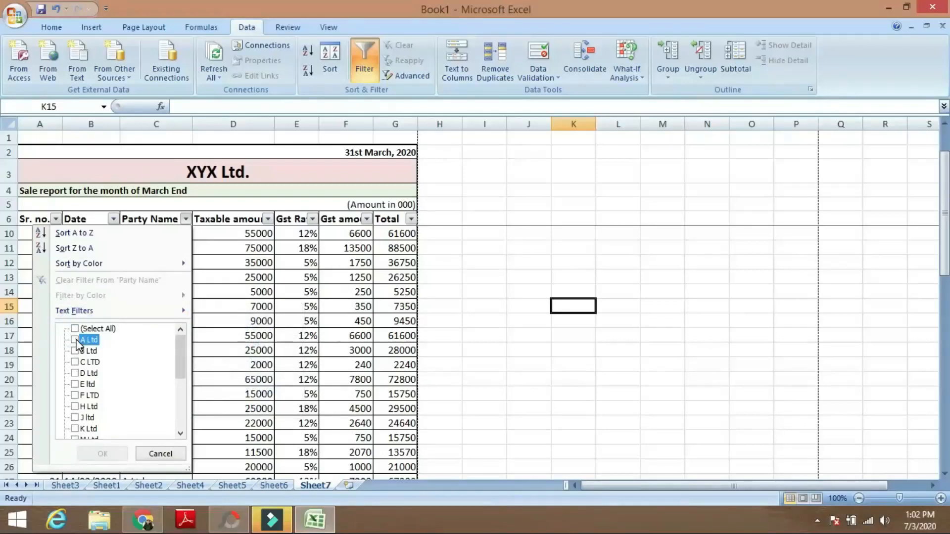
pyautogui.click(102, 453)
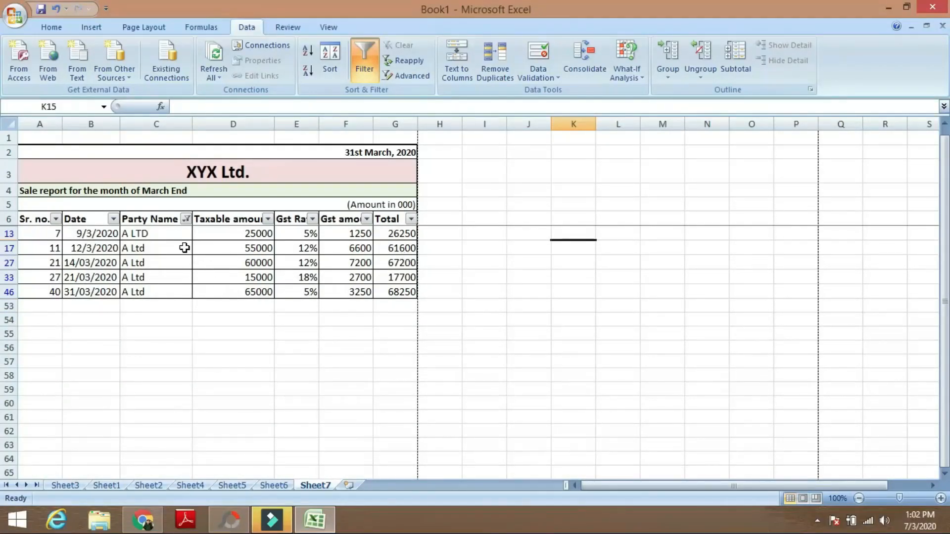
# Add B Ltd to the Party Name filter alongside A Ltd.
pyautogui.click(186, 218)
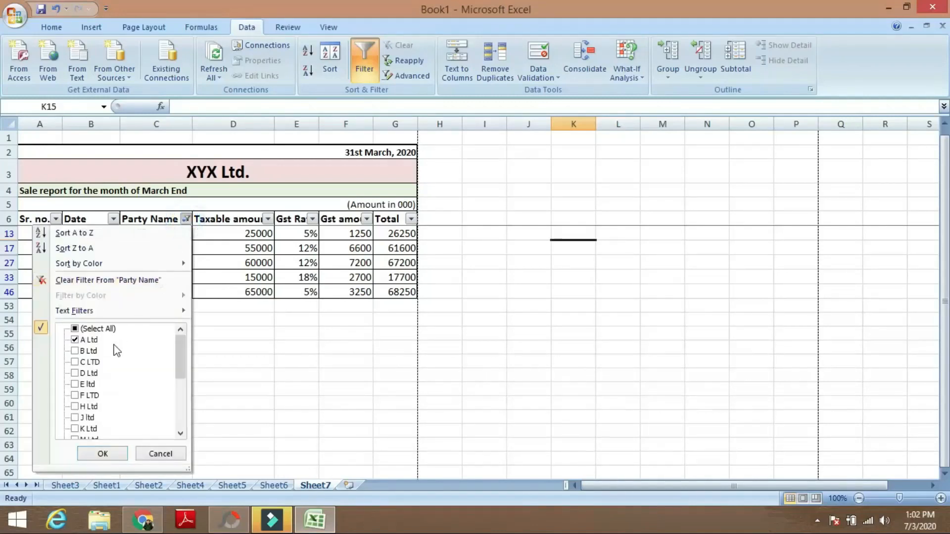
pyautogui.click(83, 351)
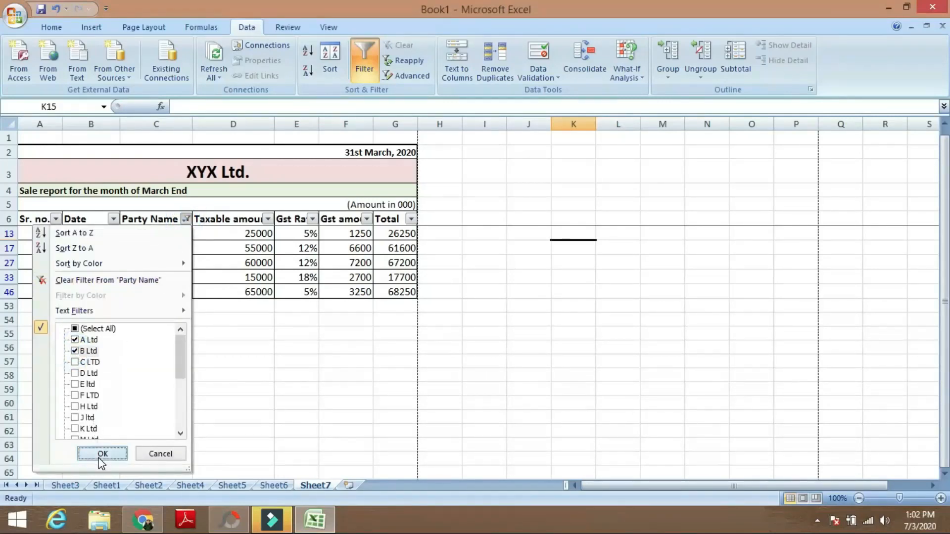
pyautogui.click(101, 453)
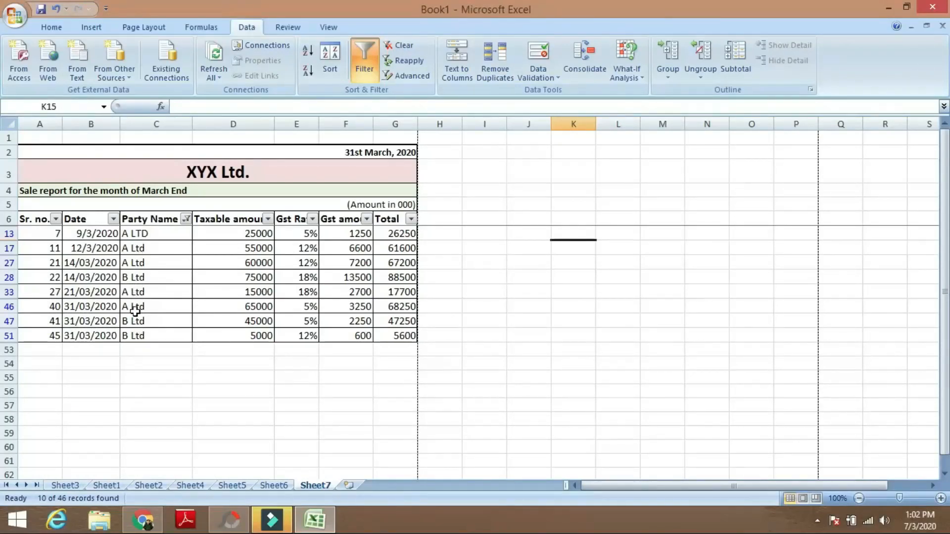
# Remove A Ltd from the Party Name filter, leaving only B Ltd selected.
pyautogui.click(186, 218)
pyautogui.click(74, 340)
pyautogui.click(103, 454)
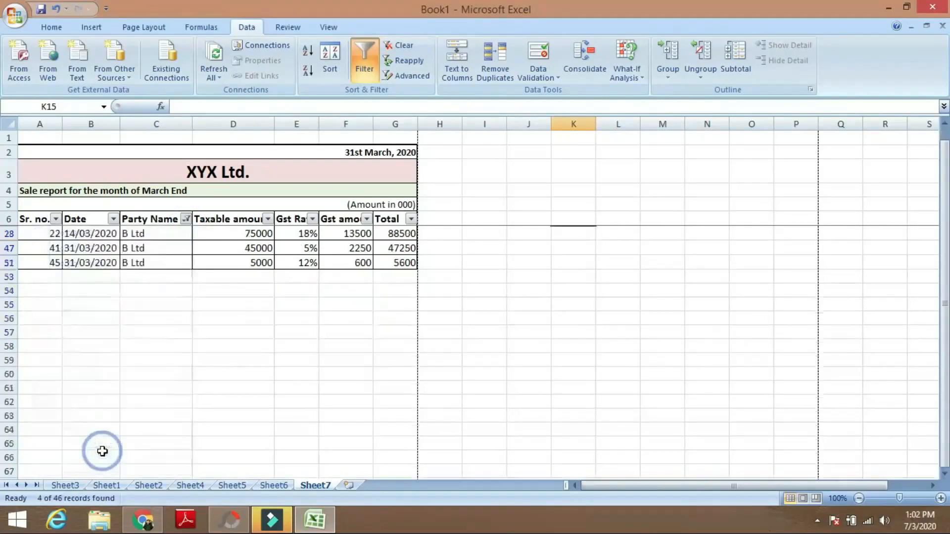
# Select the visible B Ltd taxable amounts from D28 to D51 to check their sum.
pyautogui.moveTo(257, 235); pyautogui.dragTo(255, 247)
pyautogui.click(258, 262)
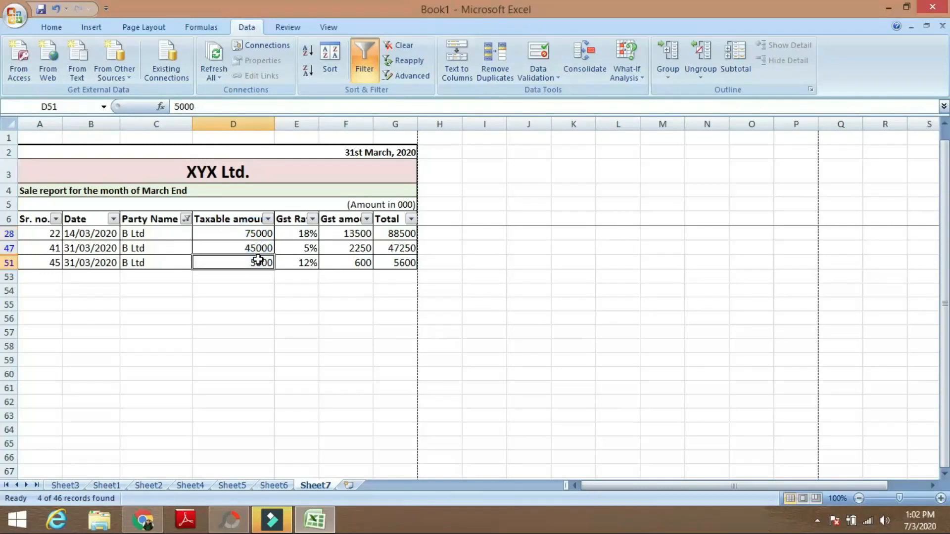
pyautogui.click(235, 235)
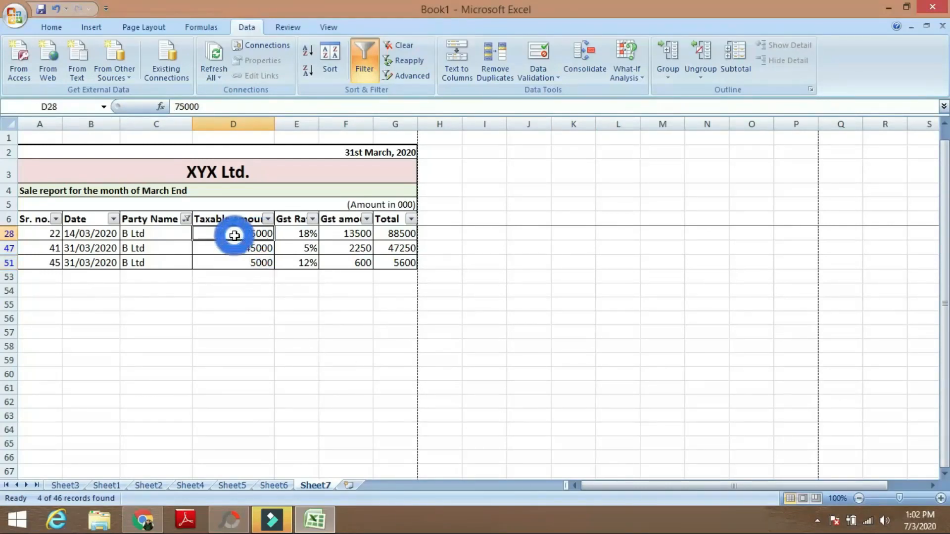
pyautogui.moveTo(235, 235); pyautogui.dragTo(235, 236)
pyautogui.hotkey('shift', 'Down')
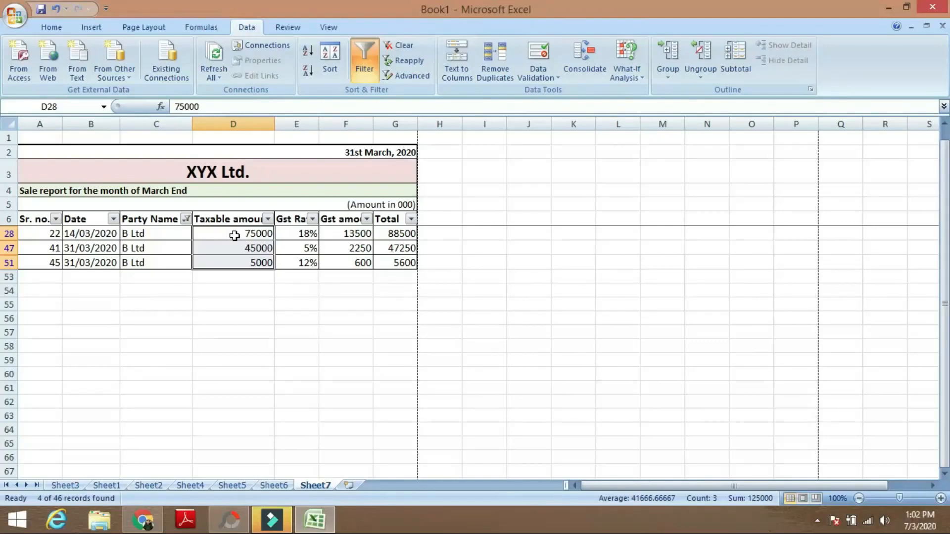
# Enter =SUM(D28:D51) in D54 below the filtered taxable amounts and review the formula against its first cell.
pyautogui.click(254, 289)
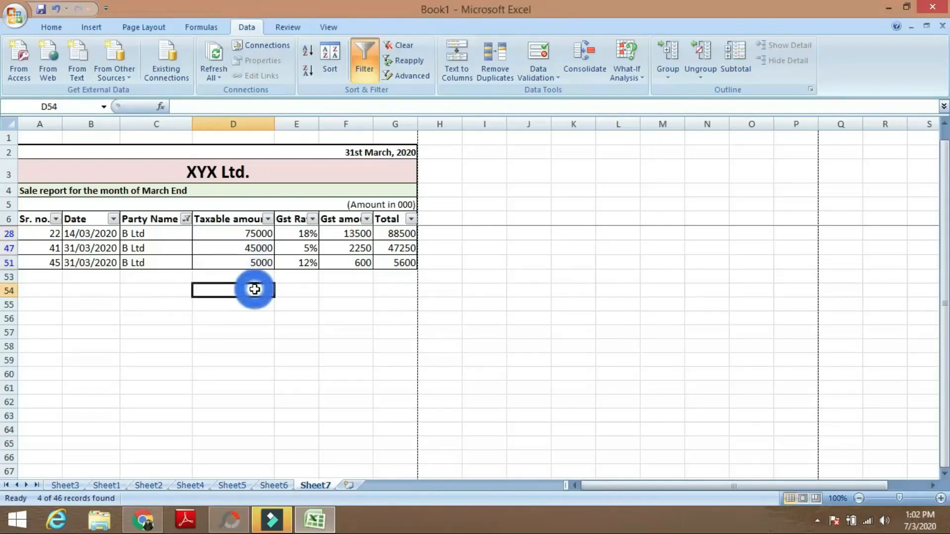
pyautogui.write('=s')
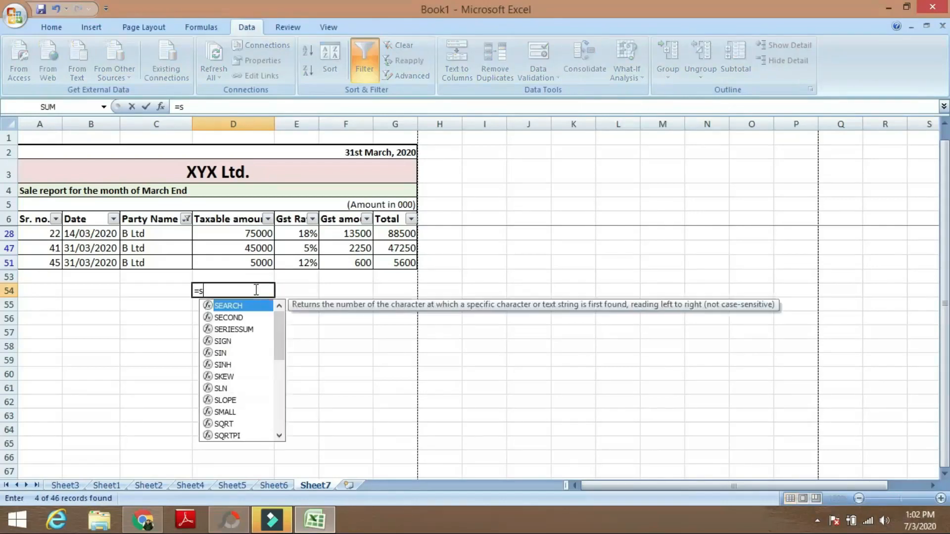
pyautogui.write('um(')
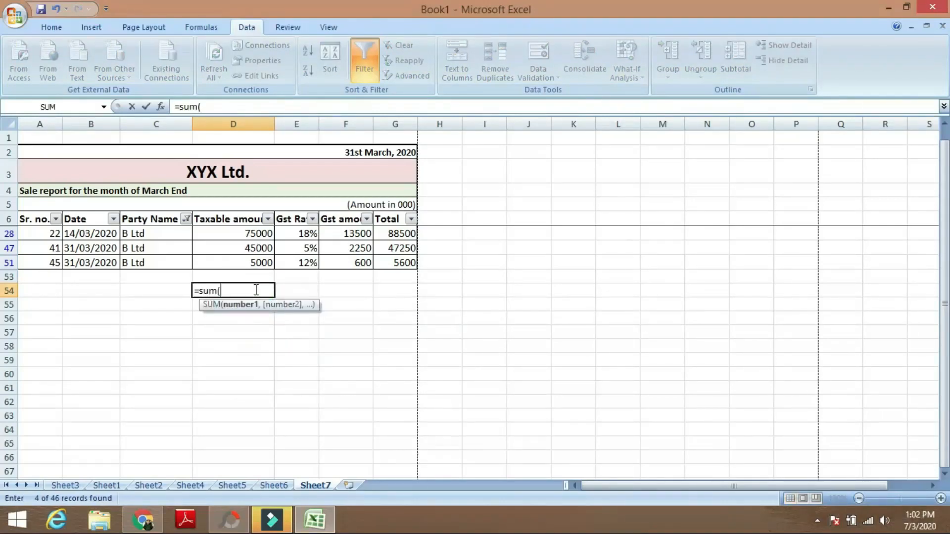
pyautogui.moveTo(260, 235); pyautogui.dragTo(259, 263)
pyautogui.write(')')
pyautogui.press('Return')
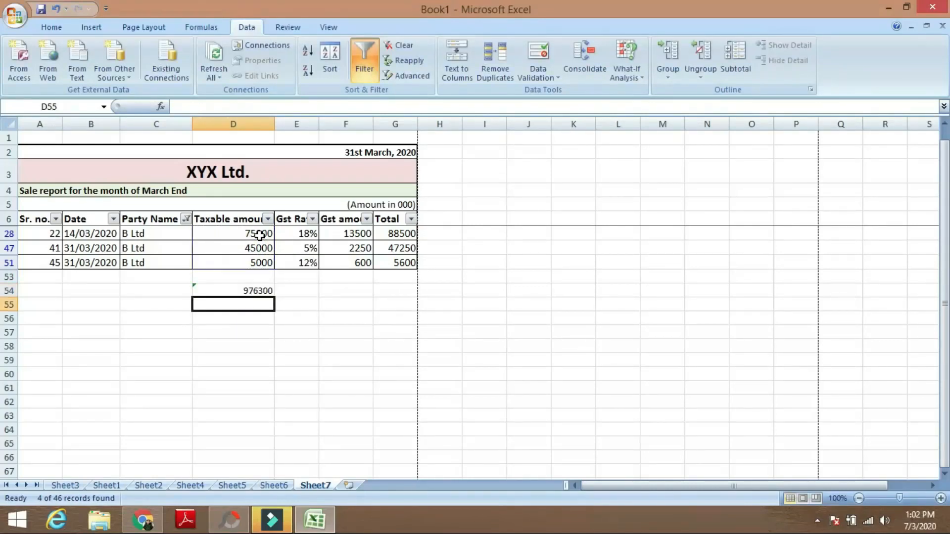
pyautogui.click(257, 293)
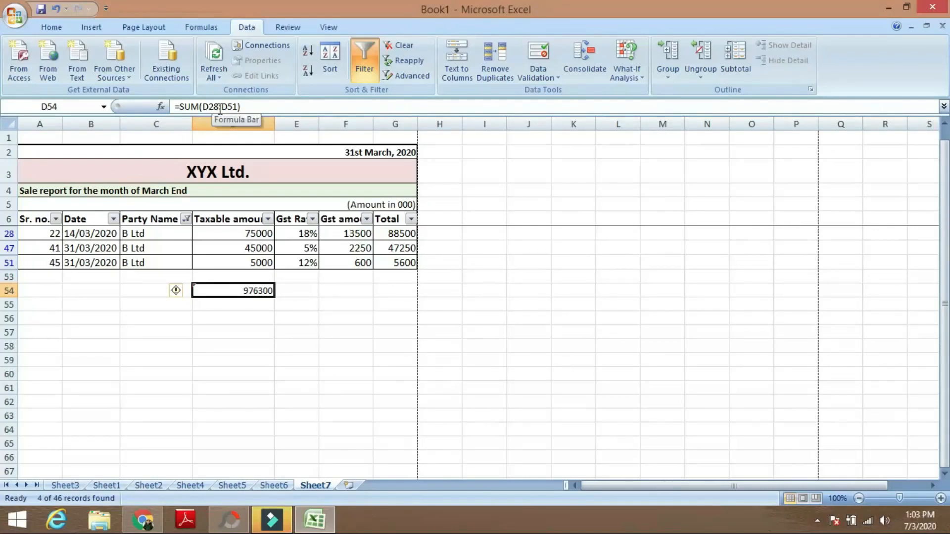
pyautogui.click(248, 234)
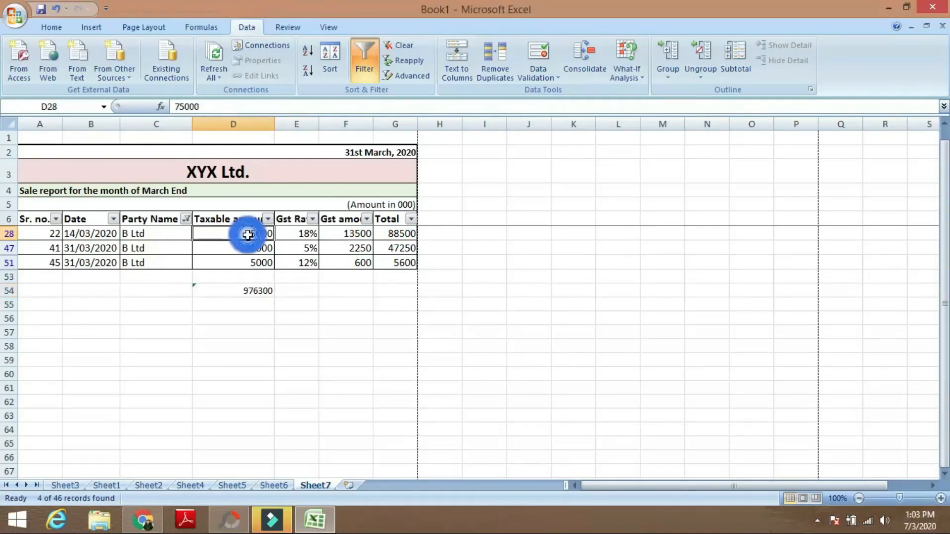
# Replace the formula in D54 with the start of a SUBTOTAL formula using function 9 - SUM.
pyautogui.click(250, 289)
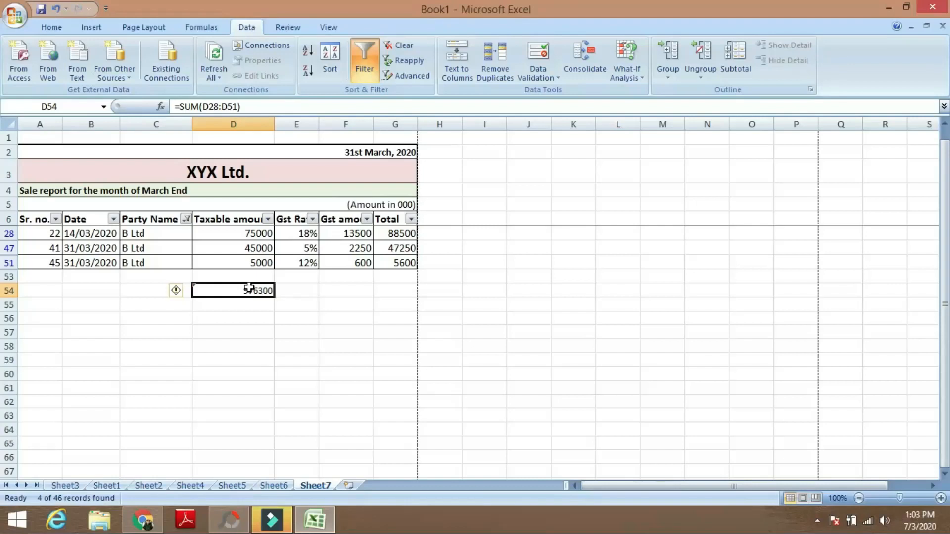
pyautogui.write('=')
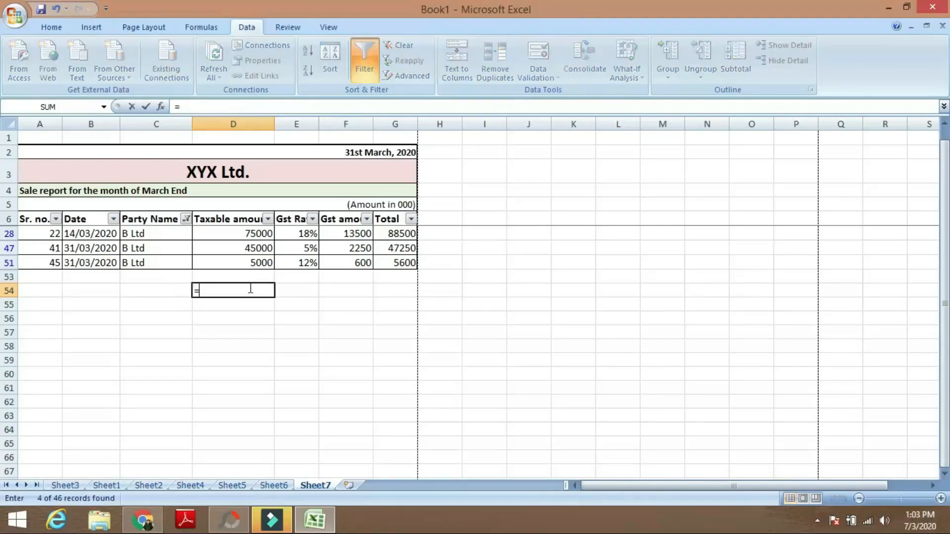
pyautogui.write('sub')
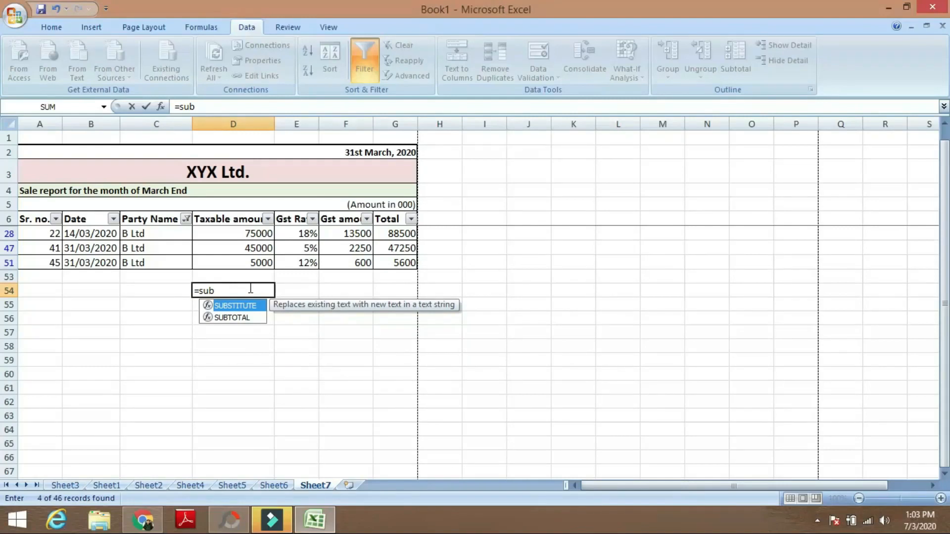
pyautogui.write('t')
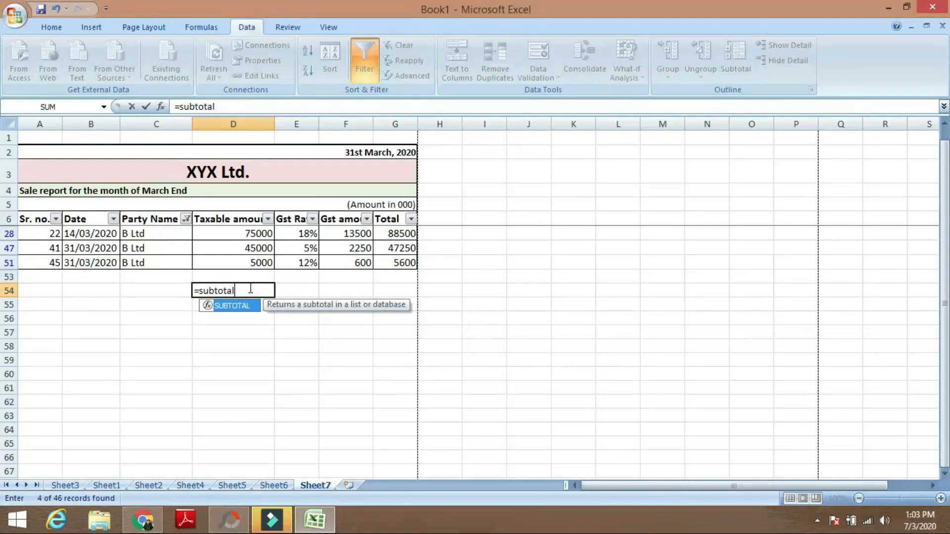
pyautogui.write('otal(')
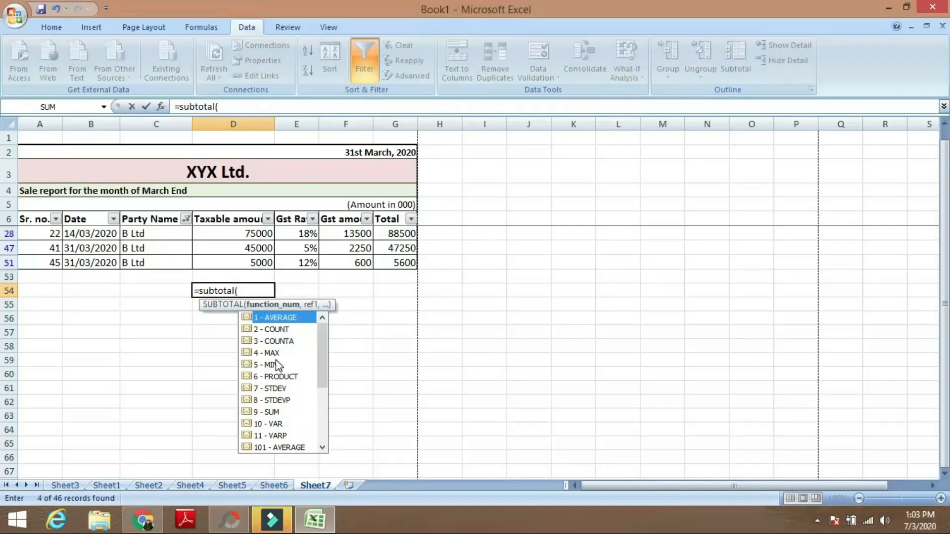
pyautogui.doubleClick(272, 412)
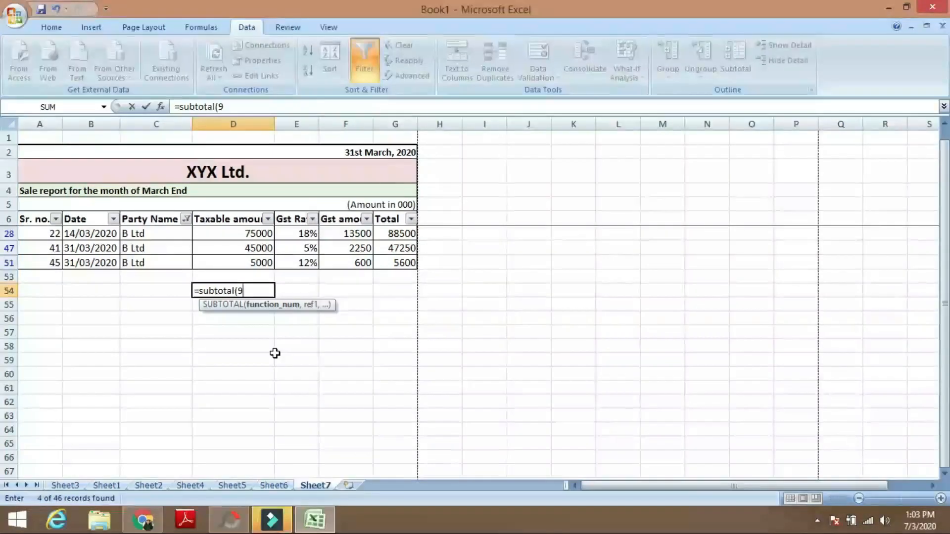
# Complete the formula in D54 with the visible taxable amounts as its range: =SUBTOTAL(9,D28:D51).
pyautogui.click(255, 235)
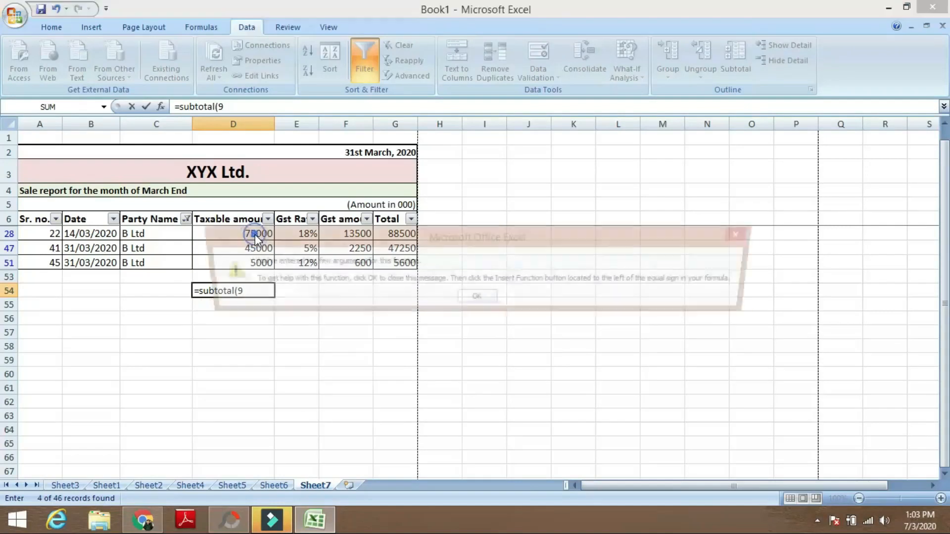
pyautogui.click(476, 297)
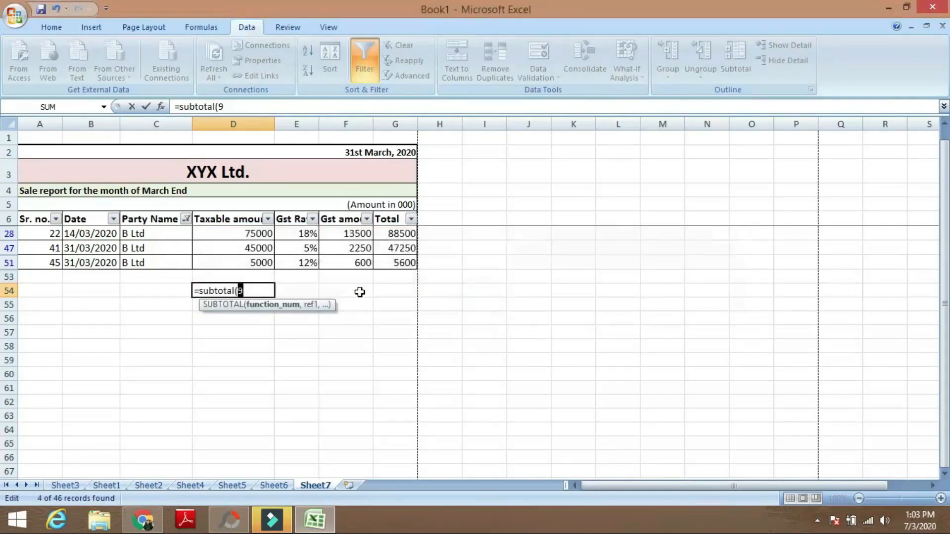
pyautogui.click(251, 292)
pyautogui.write(',')
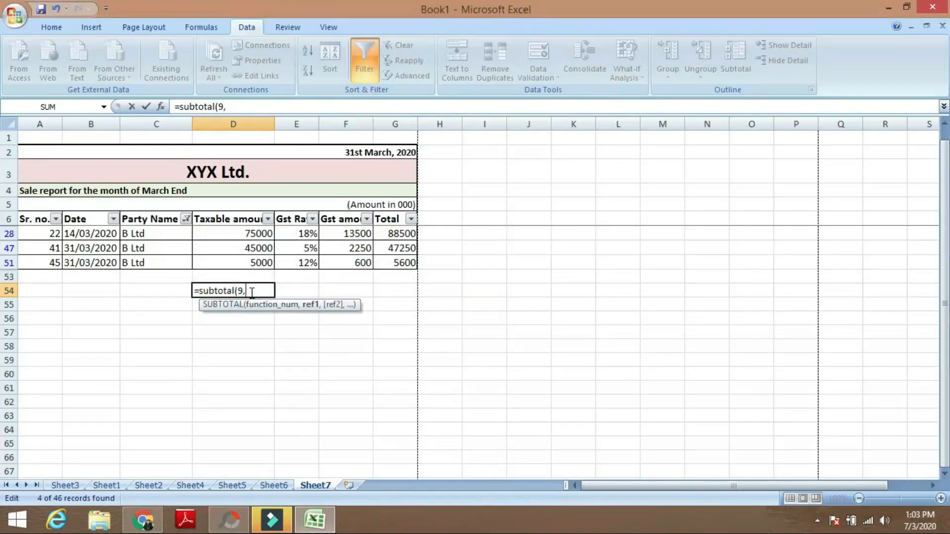
pyautogui.click(253, 233)
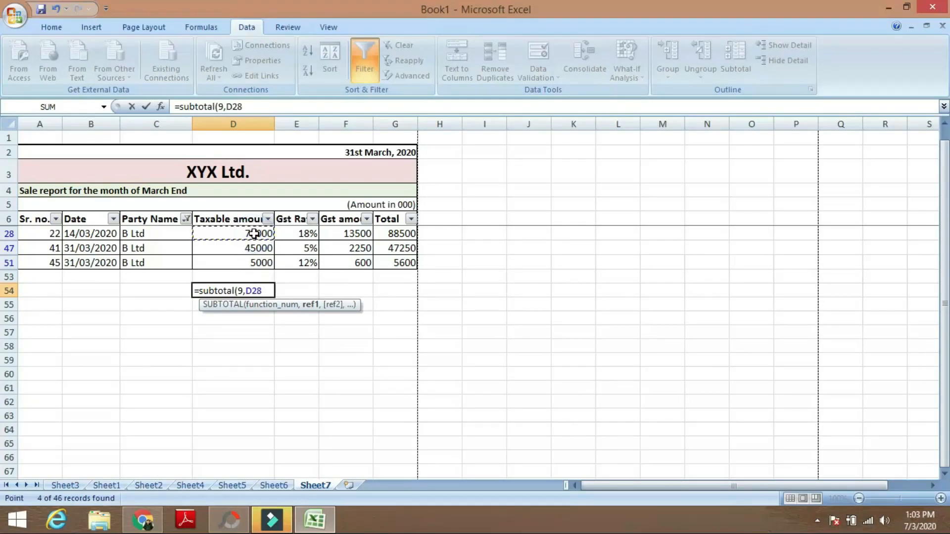
pyautogui.hotkey('shift', 'Down')
pyautogui.hotkey('shift', 'Down')
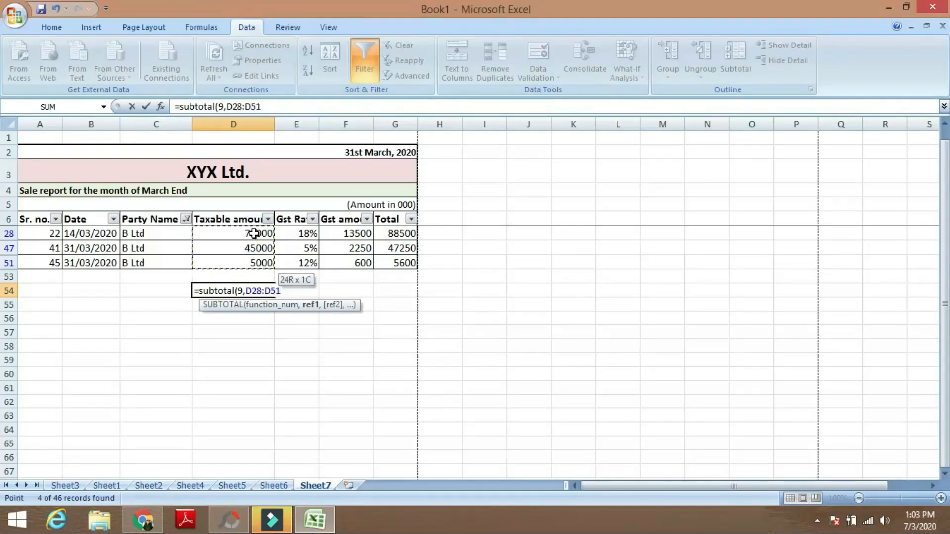
pyautogui.write(')')
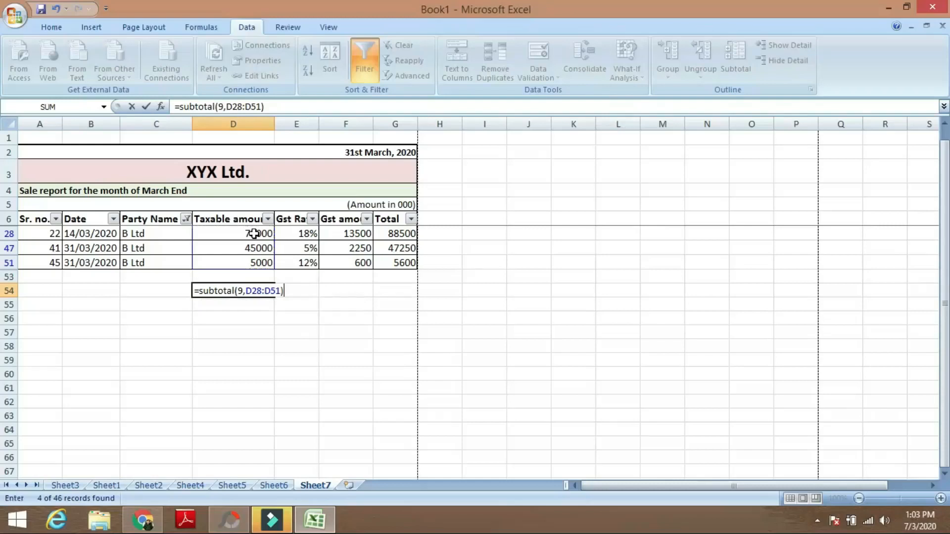
pyautogui.press('Return')
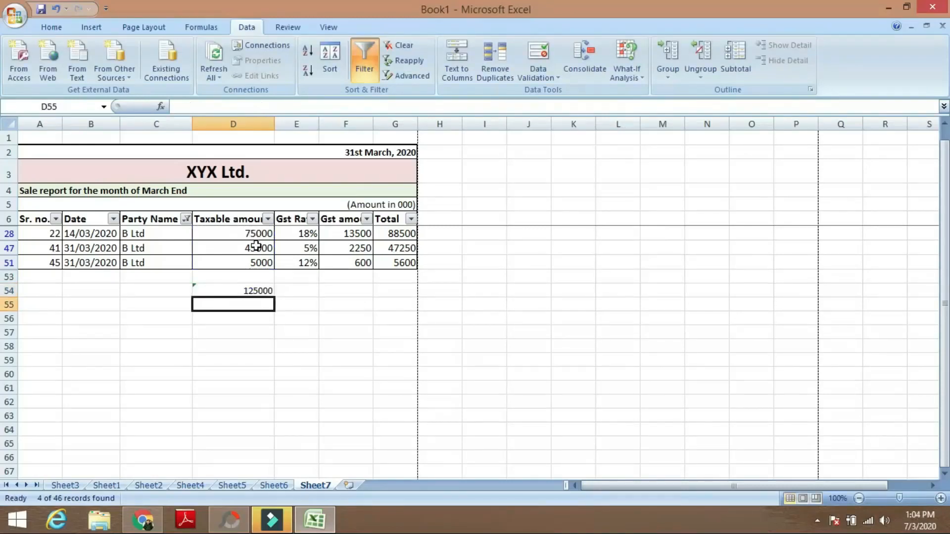
# Compare the subtotal in D54 with the sum of the selected taxable amounts D28:D51.
pyautogui.click(257, 295)
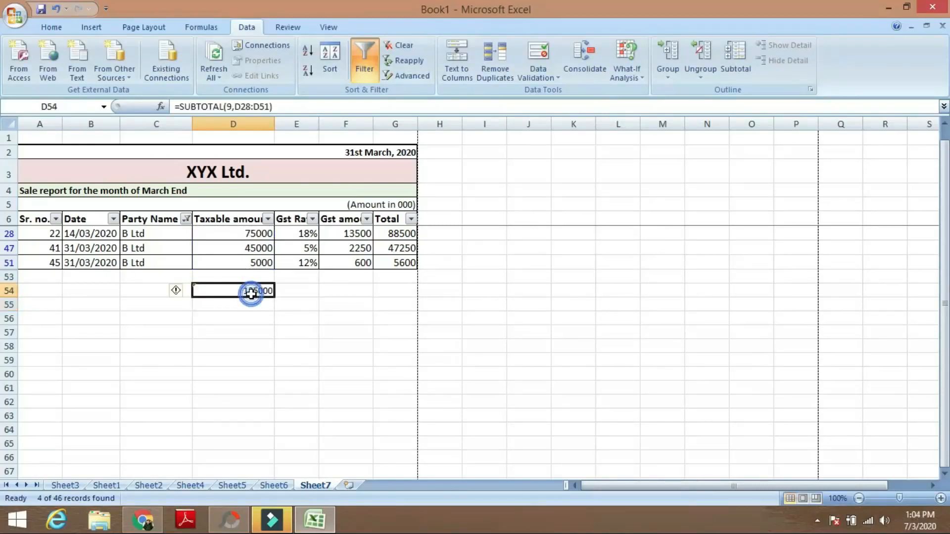
pyautogui.click(252, 236)
pyautogui.moveTo(253, 249); pyautogui.dragTo(255, 258)
pyautogui.click(255, 260)
pyautogui.click(245, 236)
pyautogui.hotkey('shift', 'Down')
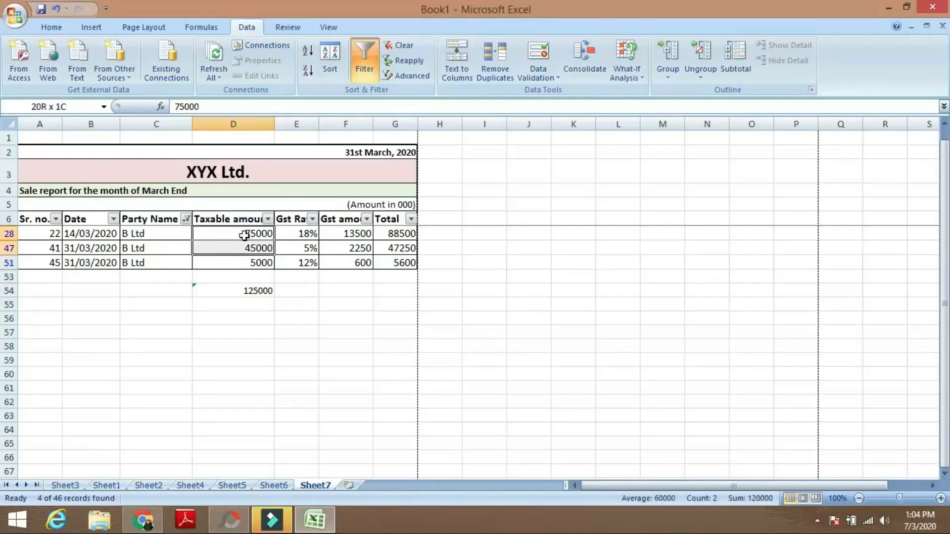
pyautogui.hotkey('shift', 'Down')
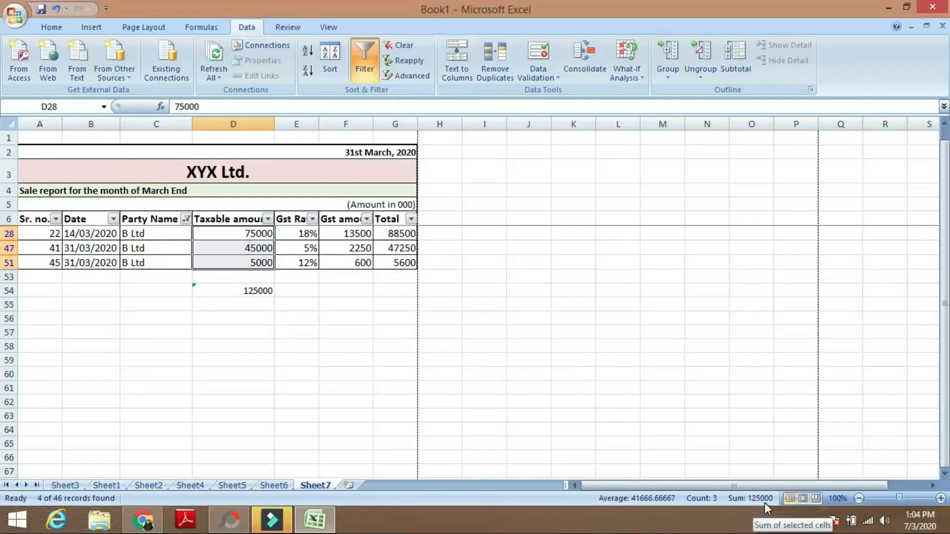
# Delete the subtotal in D54 and reset the Party Name filter to show all parties.
pyautogui.click(254, 295)
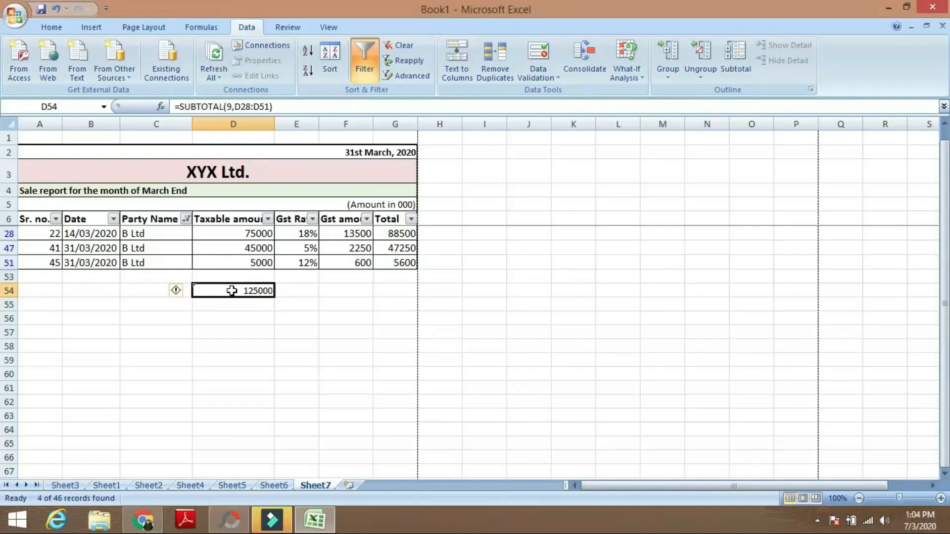
pyautogui.press('BackSpace')
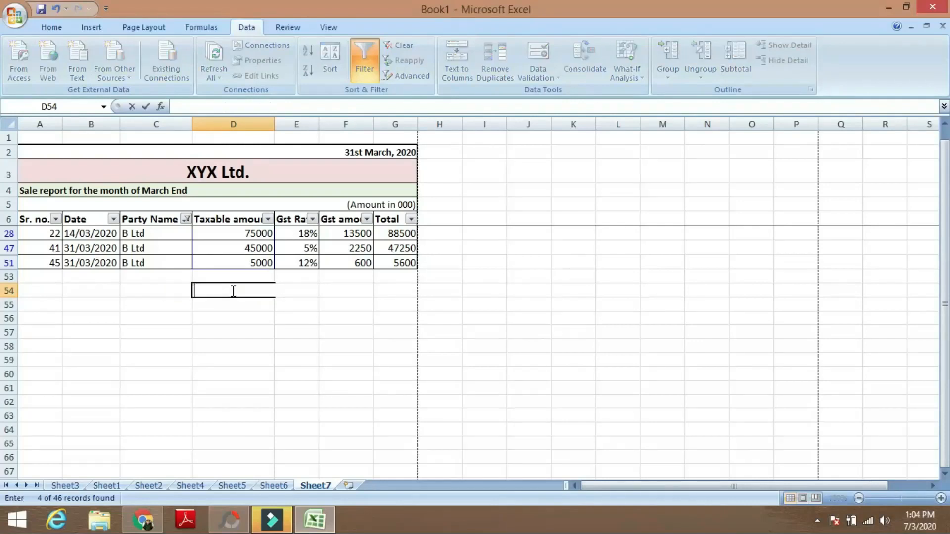
pyautogui.click(186, 220)
pyautogui.click(75, 329)
pyautogui.click(101, 452)
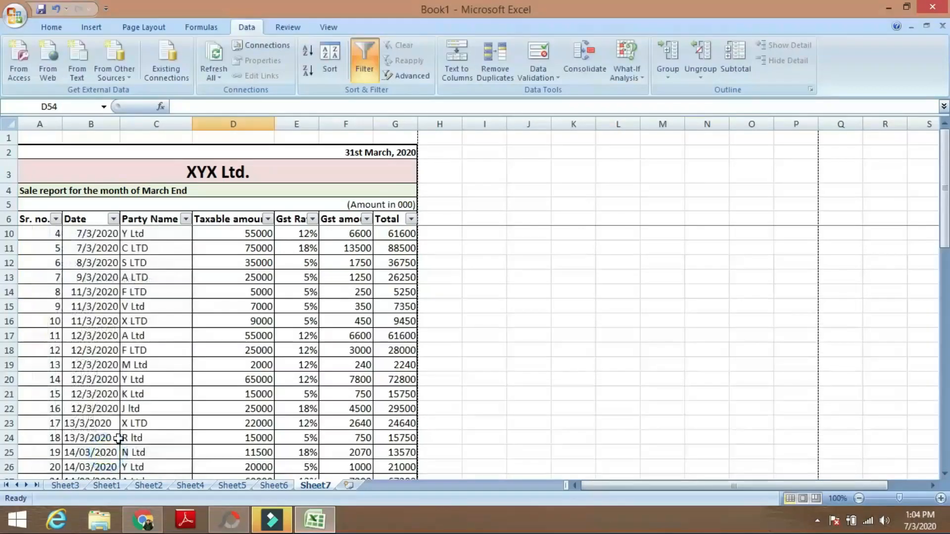
# Filter the Gst Rate column to show only the 5% records.
pyautogui.click(312, 219)
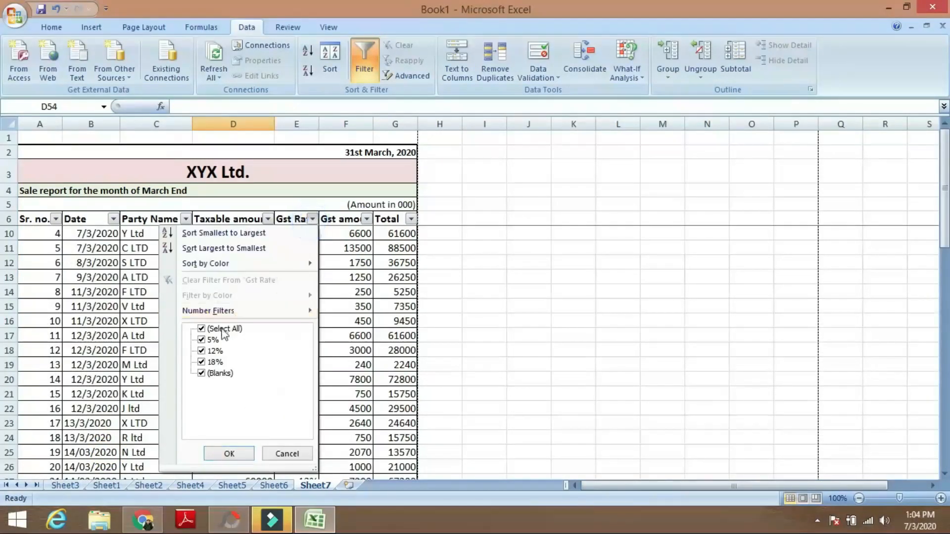
pyautogui.click(201, 329)
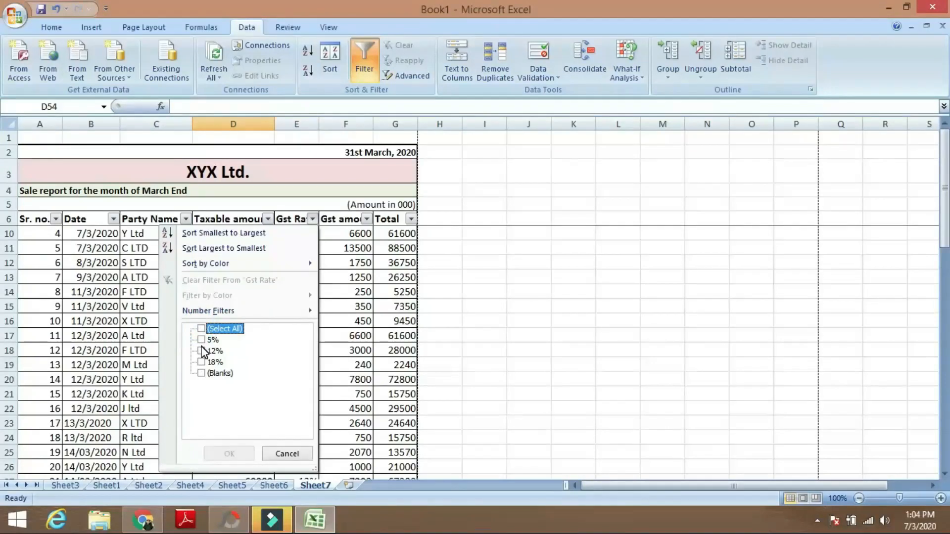
pyautogui.click(202, 340)
pyautogui.click(230, 453)
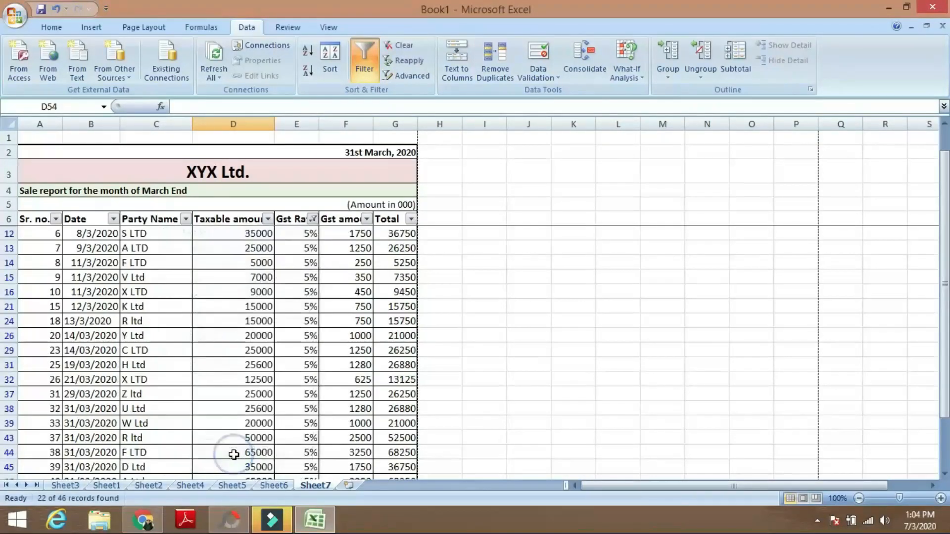
# Begin a SUBTOTAL formula in D54 below the filtered 5% records, using function 9 - SUM.
pyautogui.moveTo(944, 181); pyautogui.dragTo(942, 226)
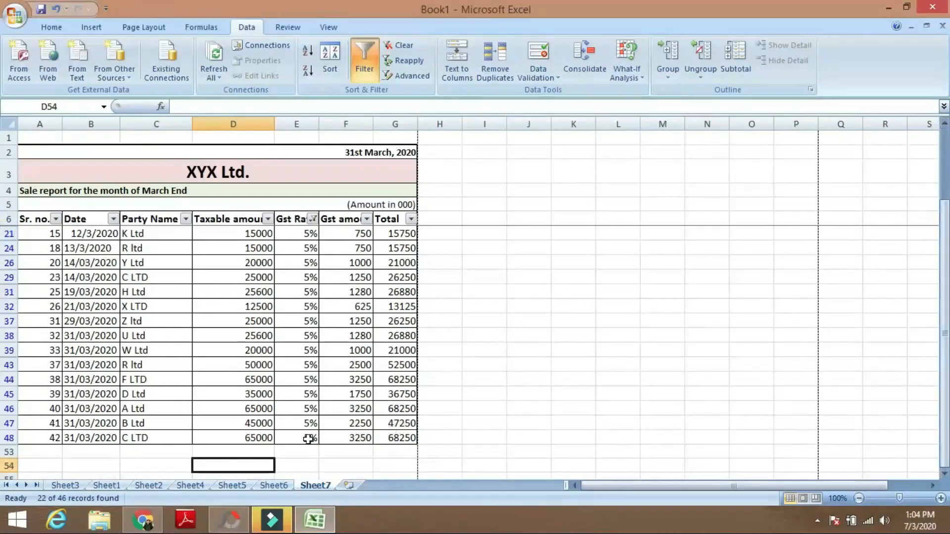
pyautogui.click(263, 466)
pyautogui.write('=su')
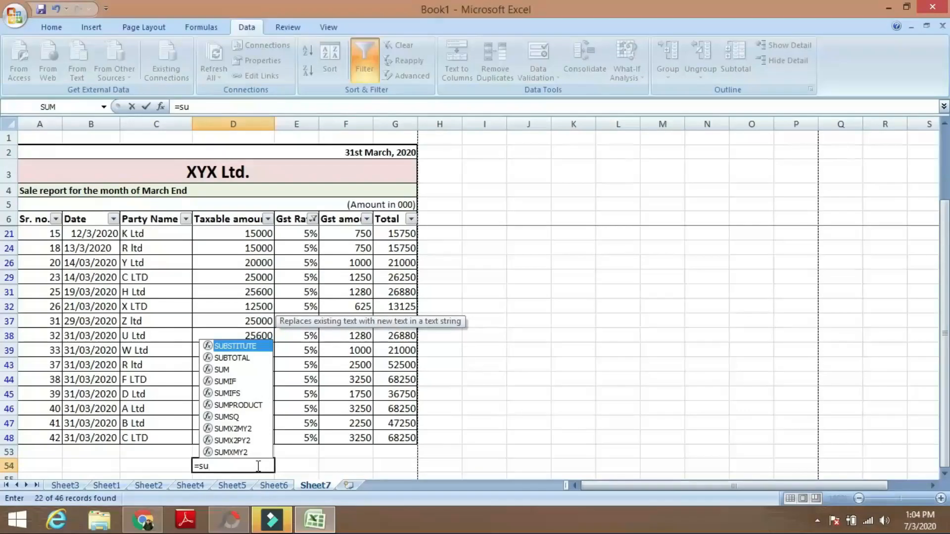
pyautogui.write('btotal')
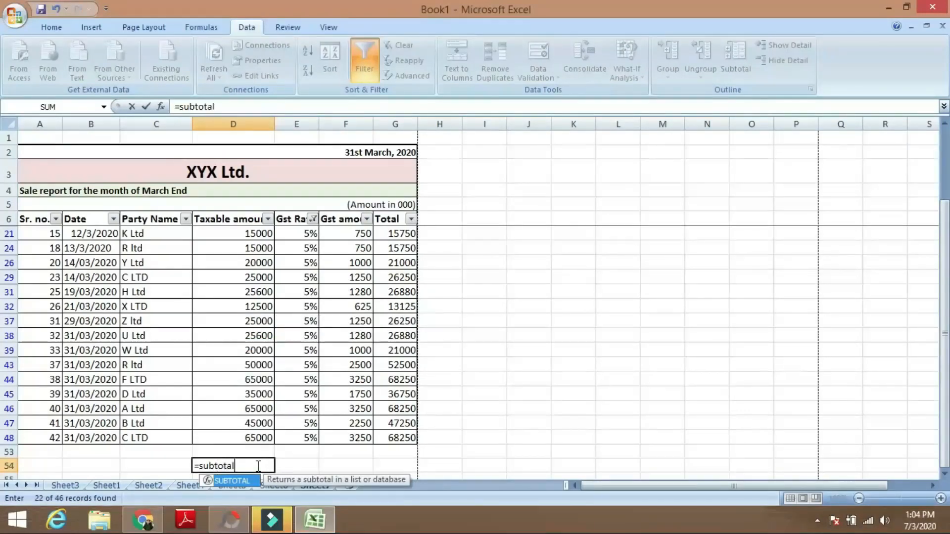
pyautogui.write('(')
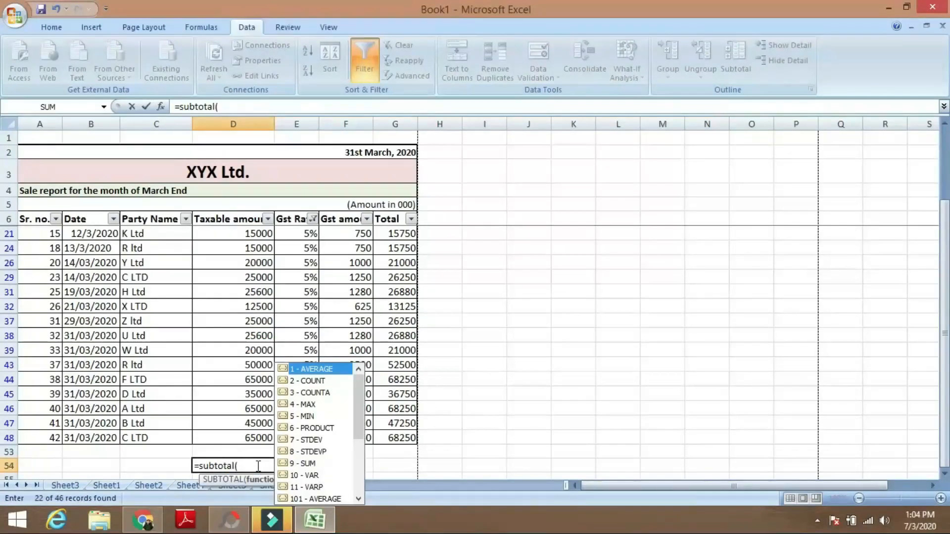
pyautogui.click(301, 464)
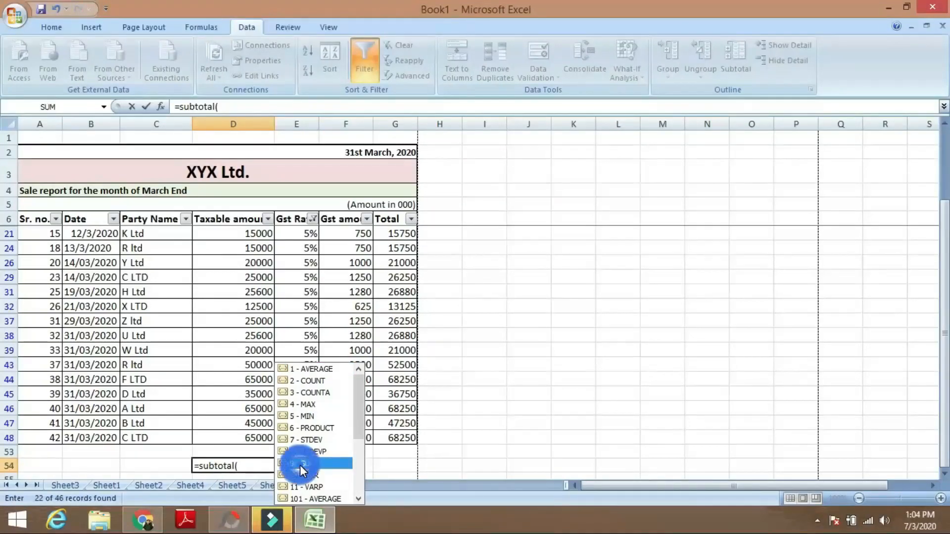
pyautogui.doubleClick(300, 465)
pyautogui.write(',')
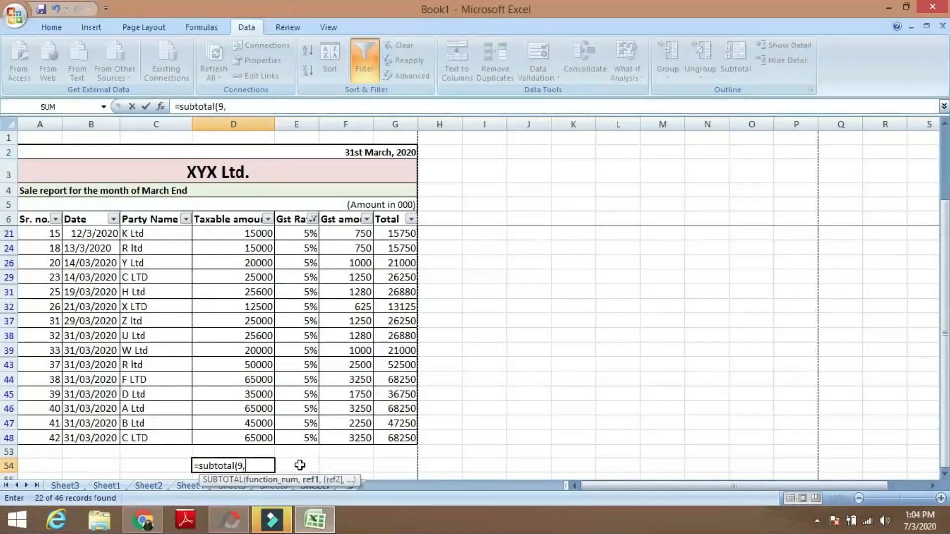
# Complete the D54 formula with the taxable amounts D21:D48 as its range: =SUBTOTAL(9,D21:D48).
pyautogui.click(255, 233)
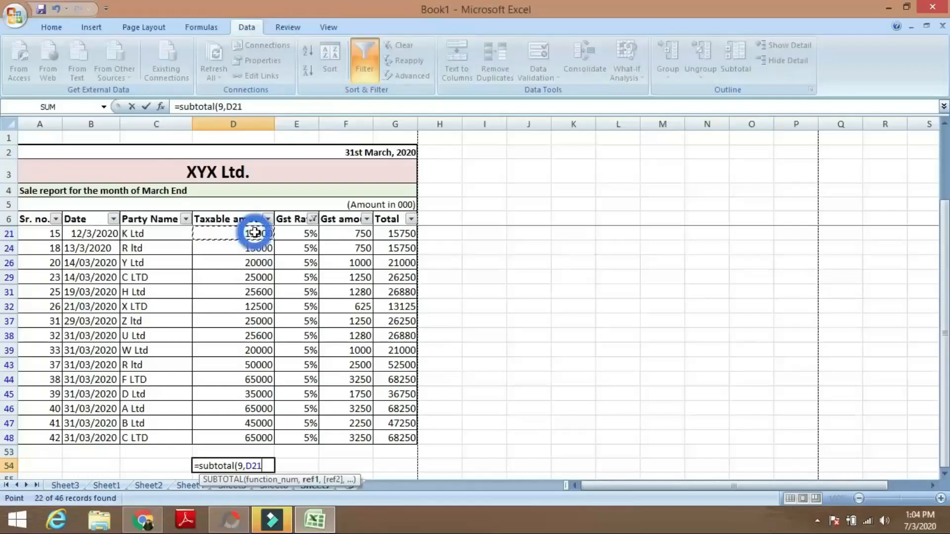
pyautogui.hotkey('shift', 'Down')
pyautogui.hotkey('shift', 'Down')
pyautogui.hotkey('shift', 'Down')
pyautogui.hotkey('shift', 'Down')
pyautogui.hotkey('shift', 'Down')
pyautogui.hotkey('shift', 'Down')
pyautogui.hotkey('shift', 'Down')
pyautogui.hotkey('shift', 'Down')
pyautogui.hotkey('shift', 'Down')
pyautogui.hotkey('shift', 'Down')
pyautogui.hotkey('shift', 'Down')
pyautogui.hotkey('shift', 'Down')
pyautogui.hotkey('shift', 'Down')
pyautogui.hotkey('shift', 'Down')
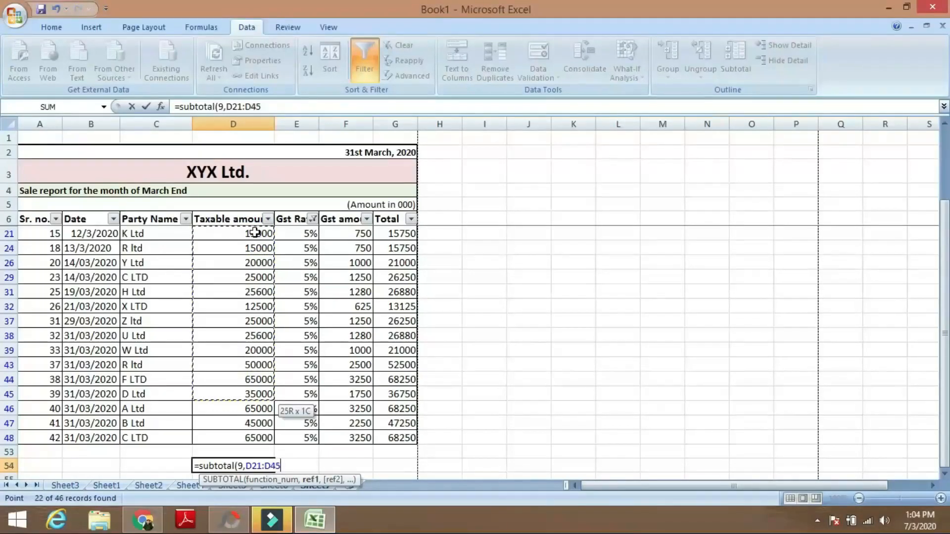
pyautogui.write(')')
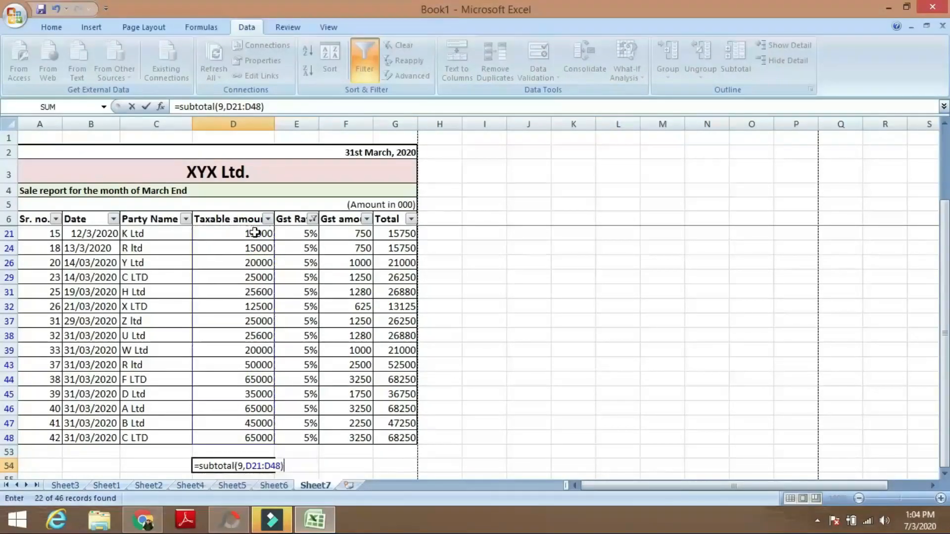
pyautogui.press('Return')
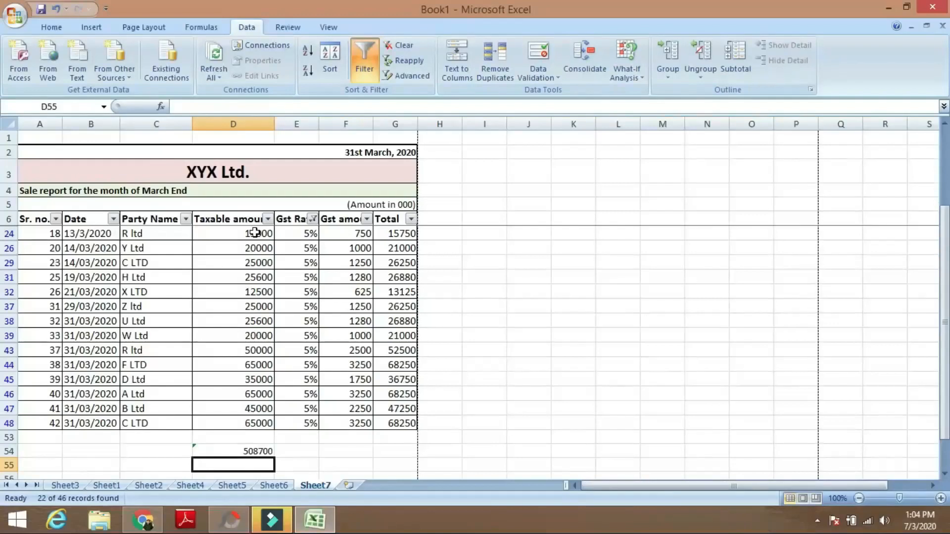
# Copy the subtotal formula from D54 to F54 for the GST amounts and to G54 for the totals.
pyautogui.click(254, 451)
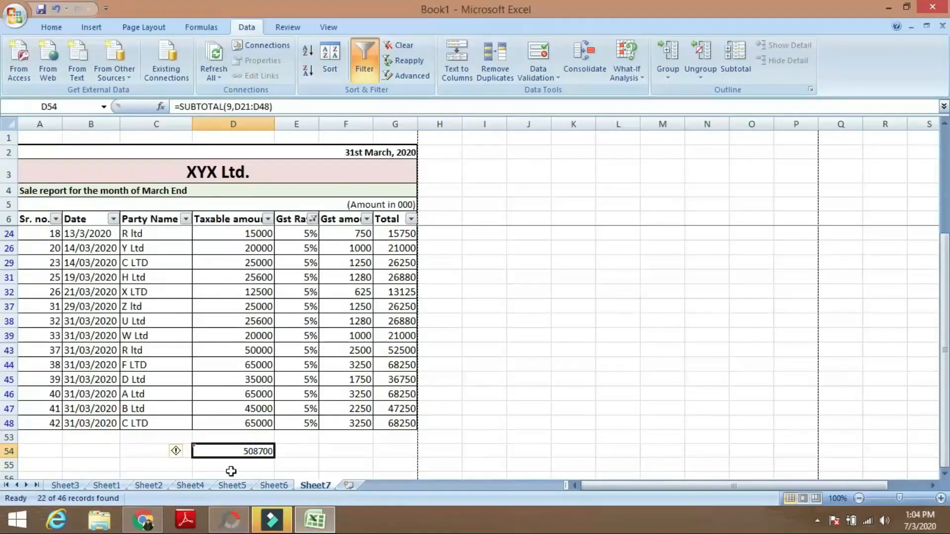
pyautogui.hotkey('ctrl', 'c')
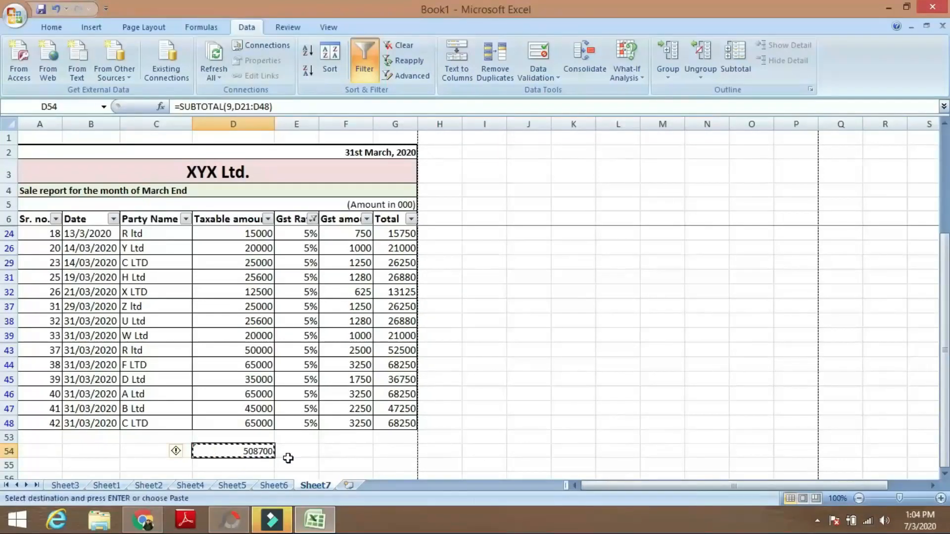
pyautogui.click(348, 453)
pyautogui.hotkey('ctrl', 'v')
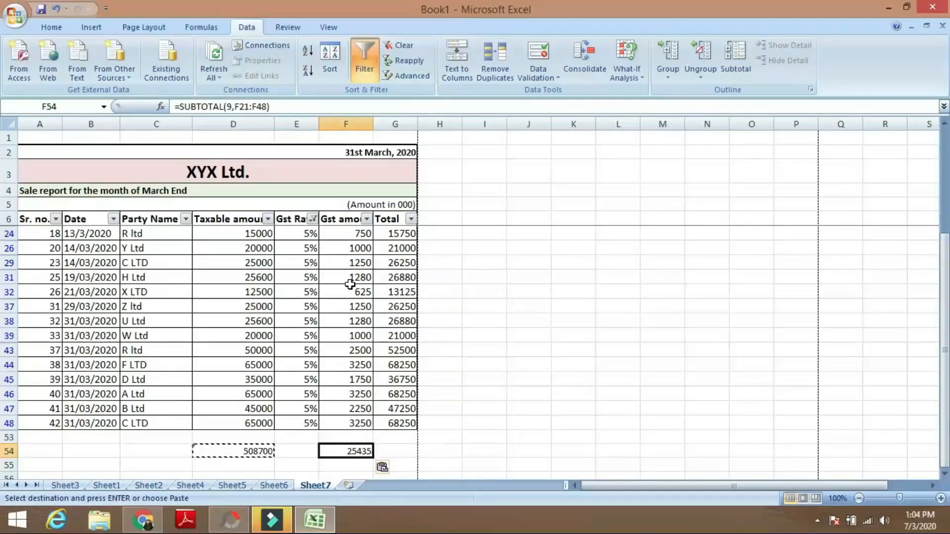
pyautogui.click(423, 449)
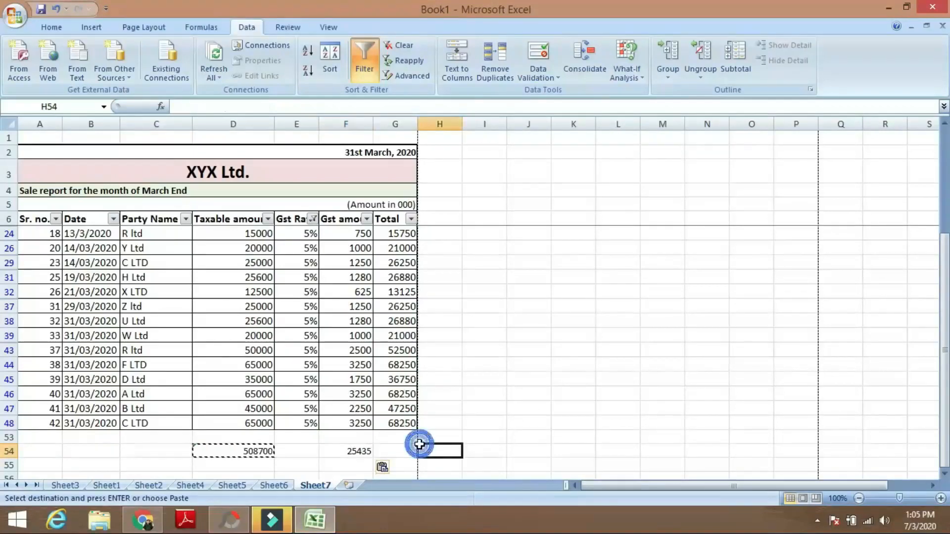
pyautogui.click(354, 452)
pyautogui.hotkey('ctrl', 'c')
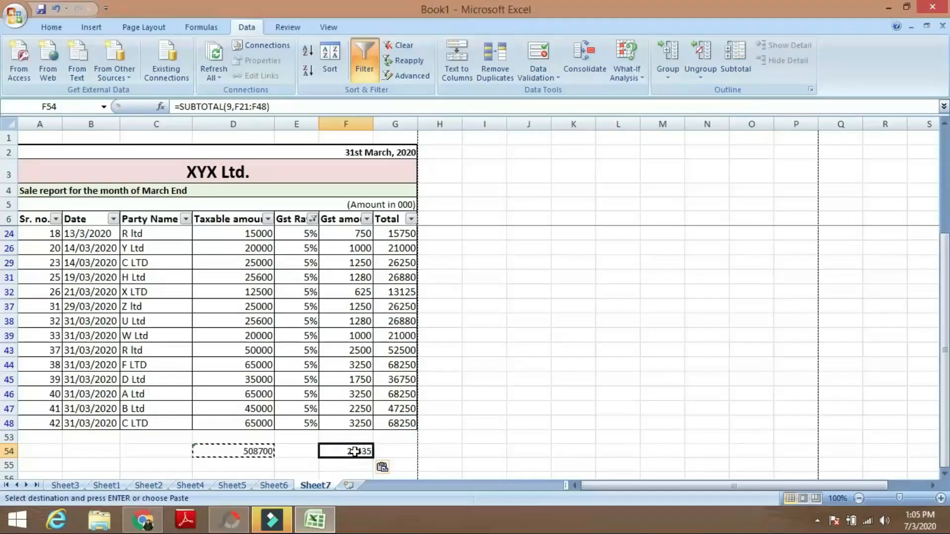
pyautogui.click(393, 450)
pyautogui.hotkey('ctrl', 'v')
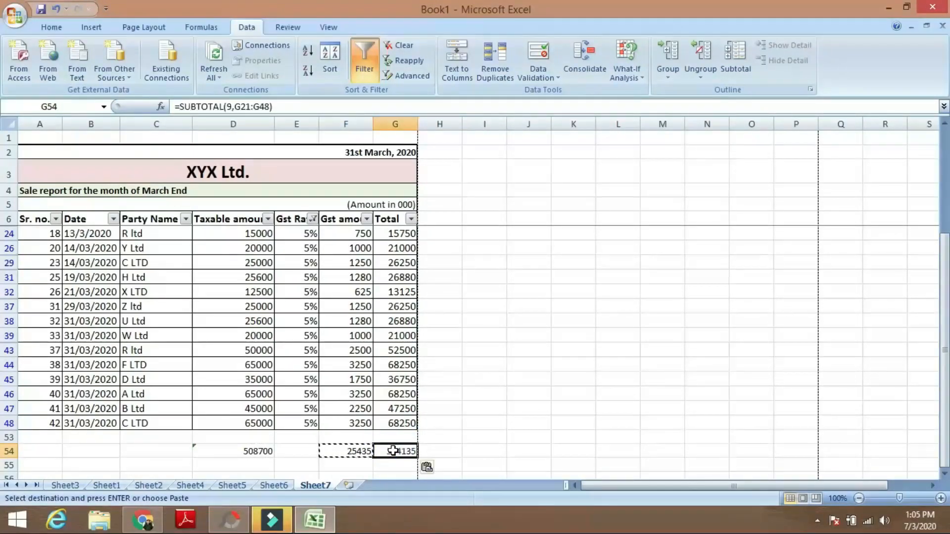
pyautogui.click(470, 450)
pyautogui.click(451, 435)
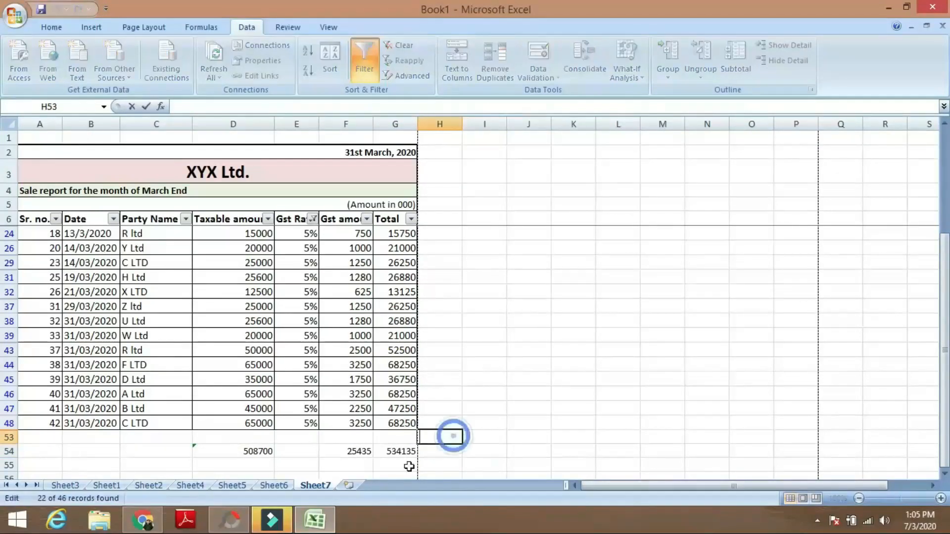
# Compare the combined sum of the subtotals in D54 and F54 with the subtotal in G54.
pyautogui.click(365, 454)
pyautogui.moveTo(365, 454); pyautogui.dragTo(237, 451)
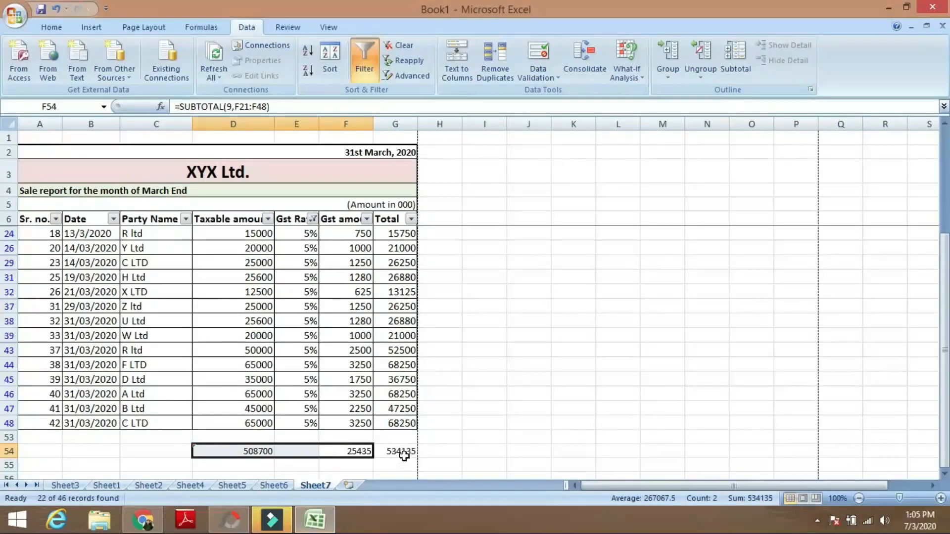
pyautogui.click(434, 448)
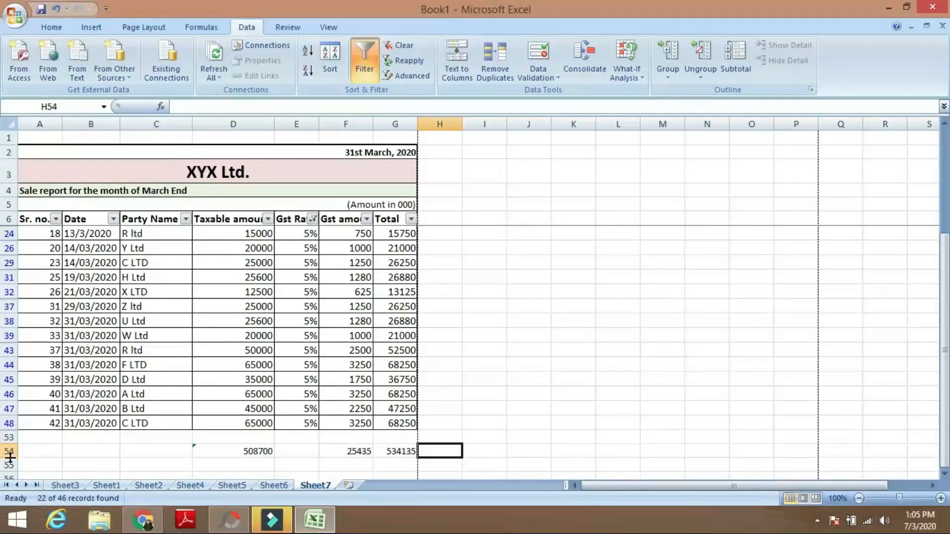
# Reset the Gst Rate filter to show the records of all rates.
pyautogui.click(267, 219)
pyautogui.click(313, 220)
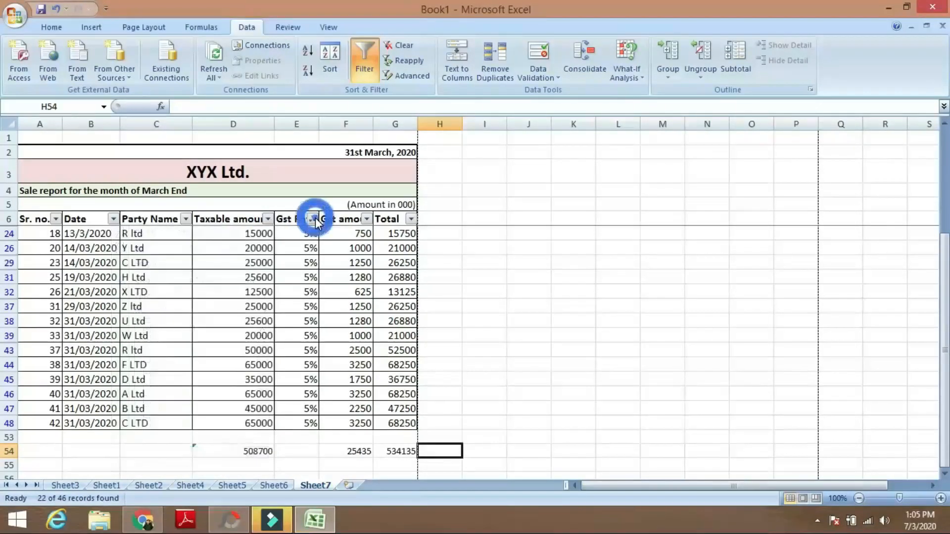
pyautogui.click(313, 219)
pyautogui.click(204, 329)
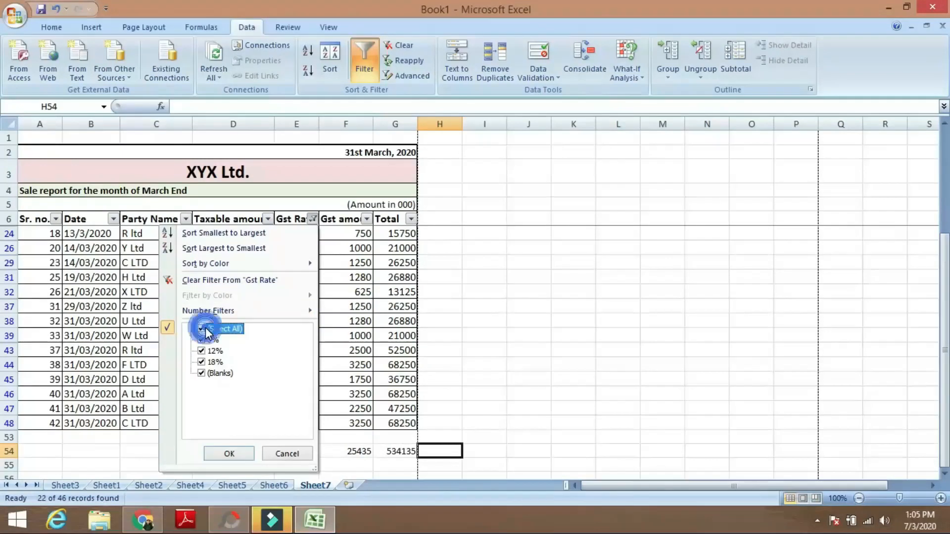
pyautogui.click(229, 454)
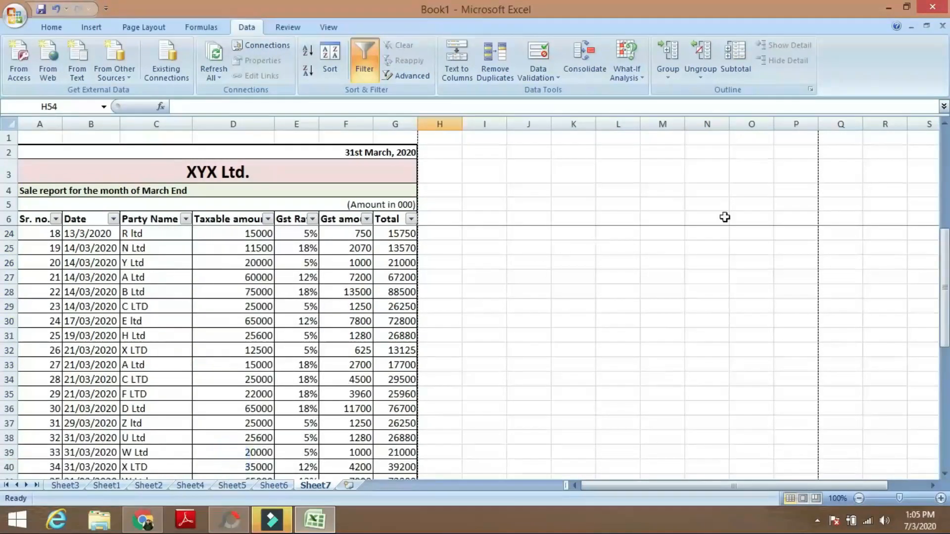
# Clear the contents of row 54 to remove the subtotals below the report's total row.
pyautogui.moveTo(943, 287); pyautogui.dragTo(944, 366)
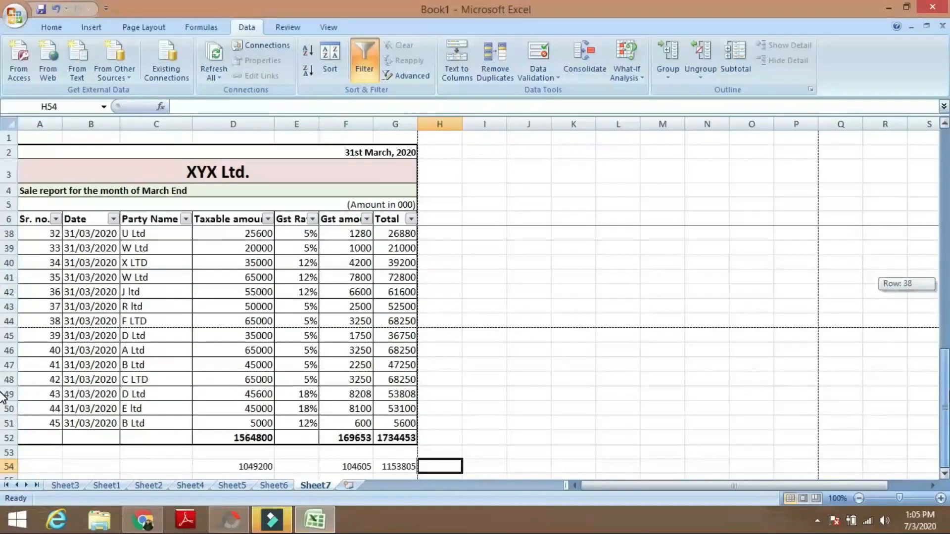
pyautogui.click(9, 466)
pyautogui.press('Delete')
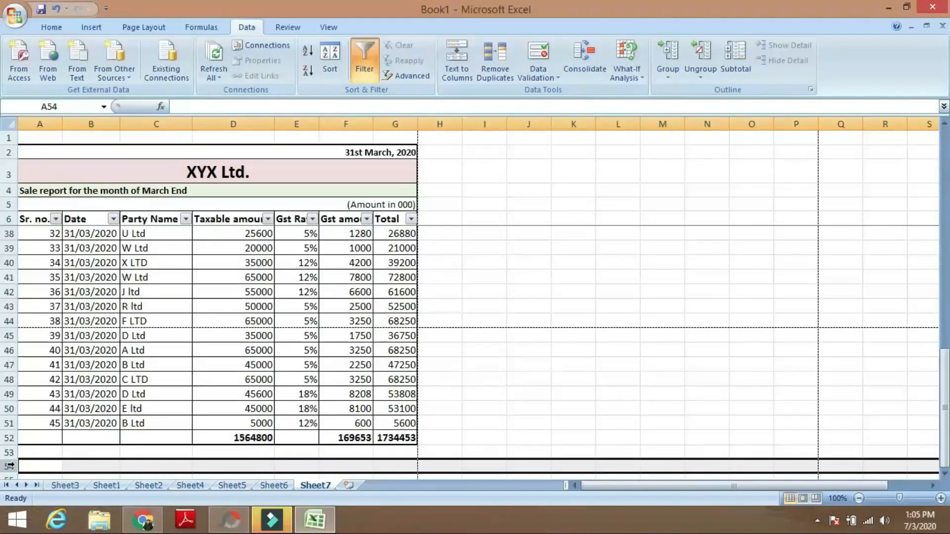
pyautogui.click(502, 317)
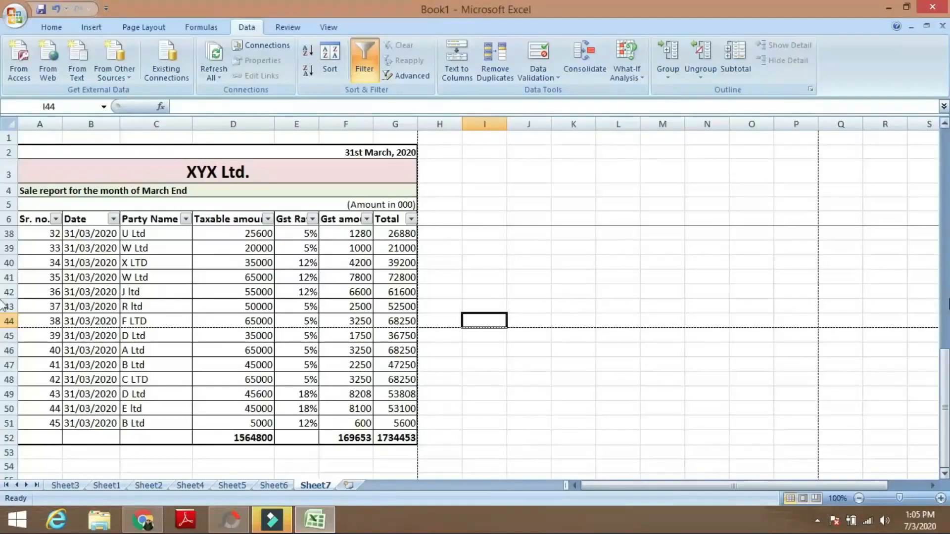
# Review the top of the sales report, the price list on Sheet5 and the article tables on Sheet4.
pyautogui.moveTo(944, 341); pyautogui.dragTo(926, 147)
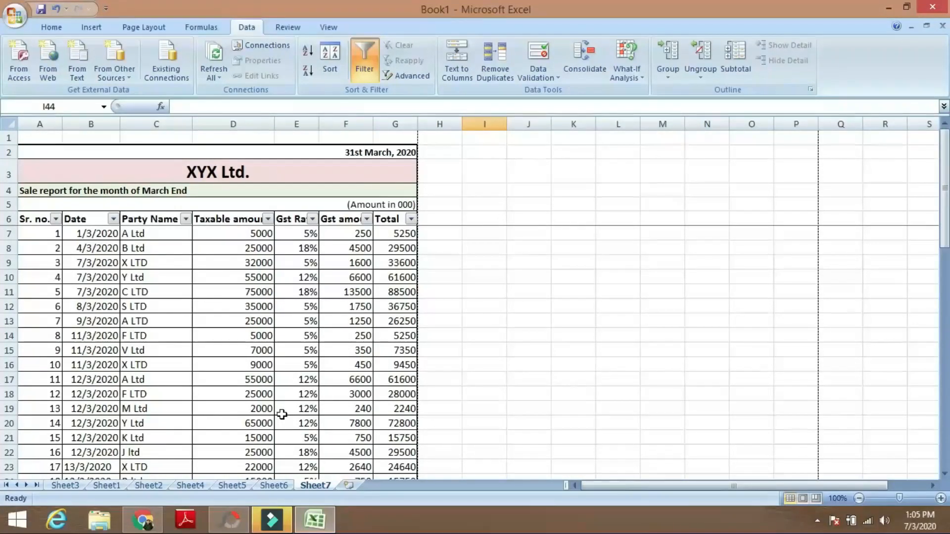
pyautogui.click(239, 485)
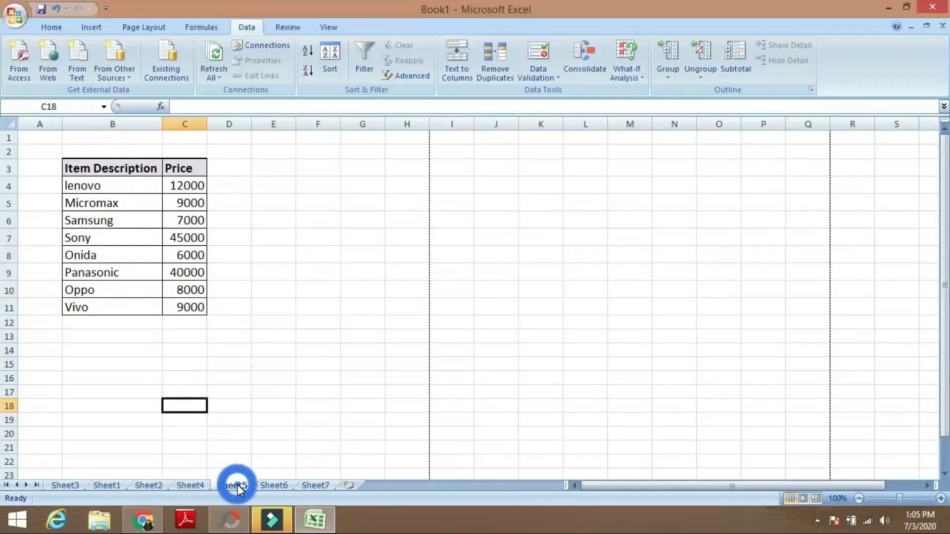
pyautogui.click(340, 350)
pyautogui.doubleClick(273, 388)
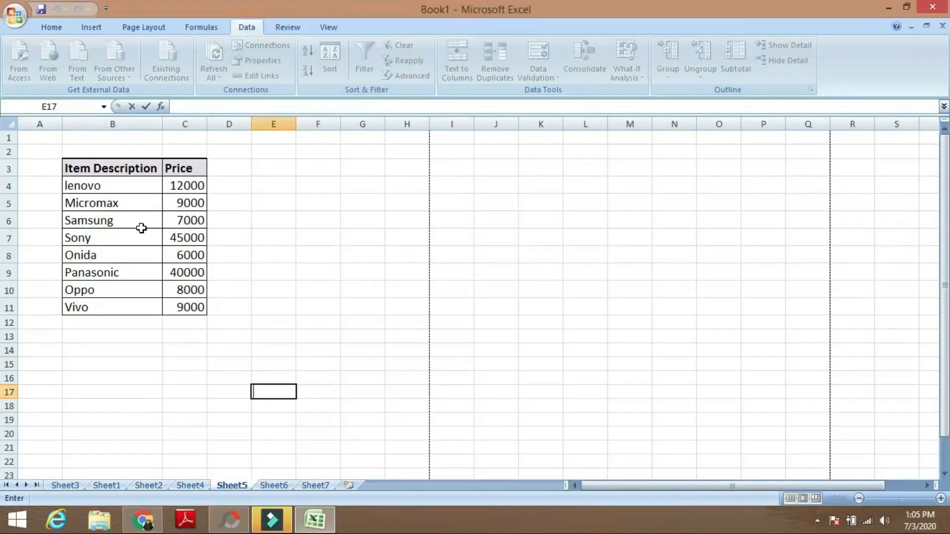
pyautogui.click(197, 485)
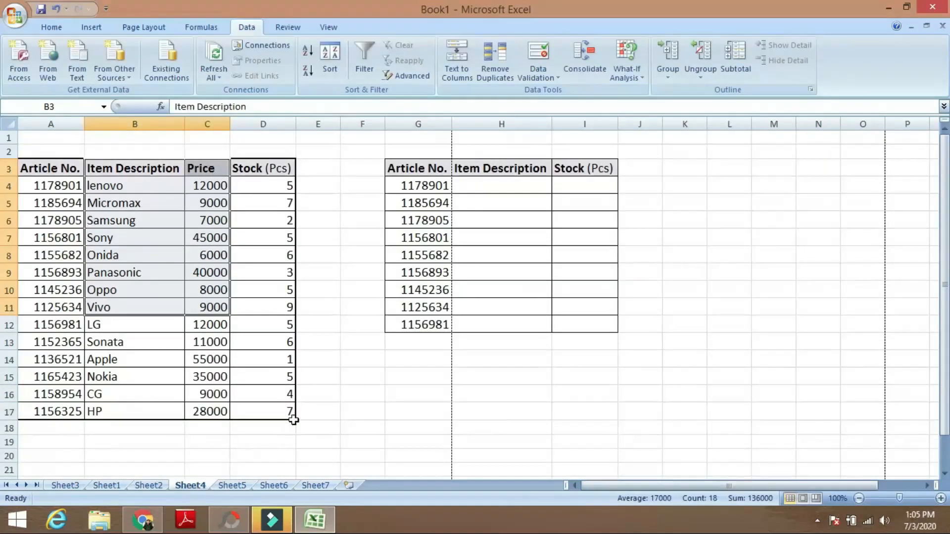
pyautogui.click(322, 390)
pyautogui.click(322, 391)
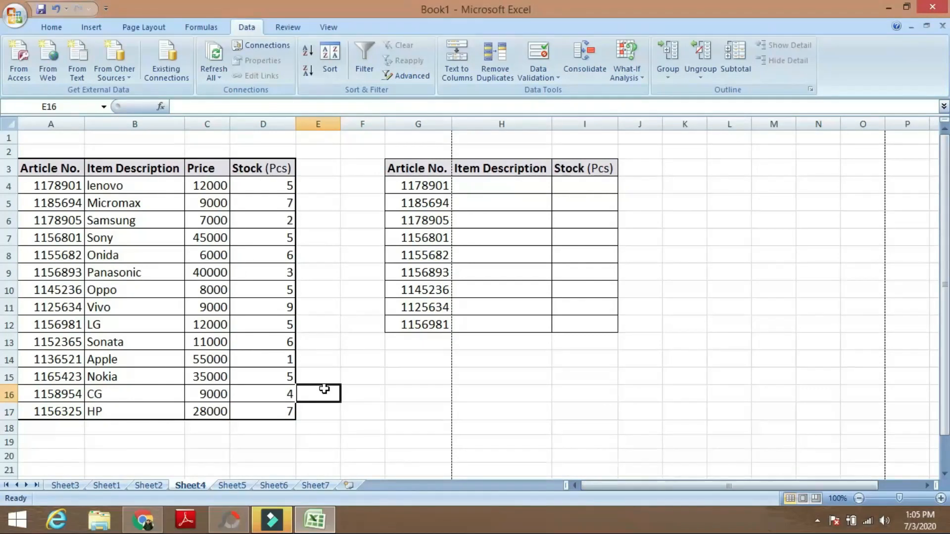
pyautogui.click(332, 440)
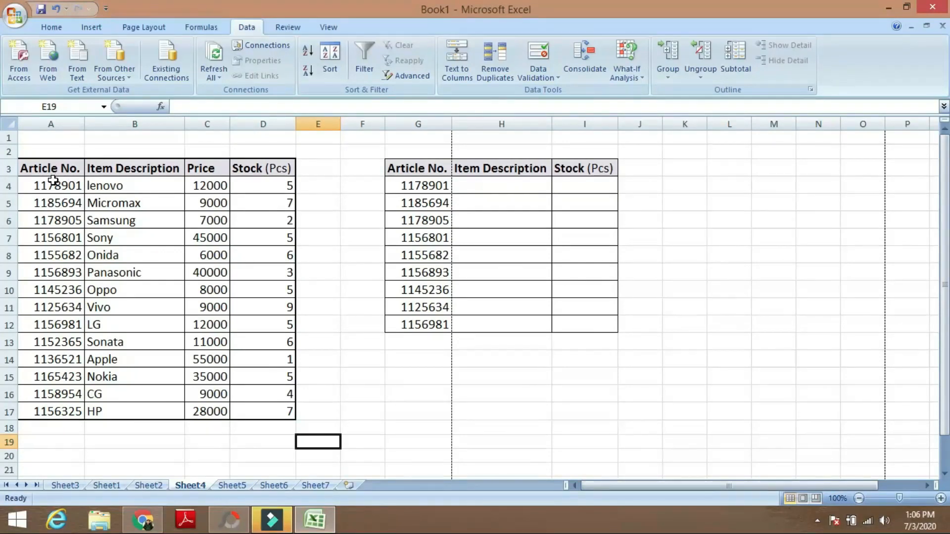
# Enter the title Stock in A2 above the article table and make it bold.
pyautogui.click(94, 150)
pyautogui.click(68, 149)
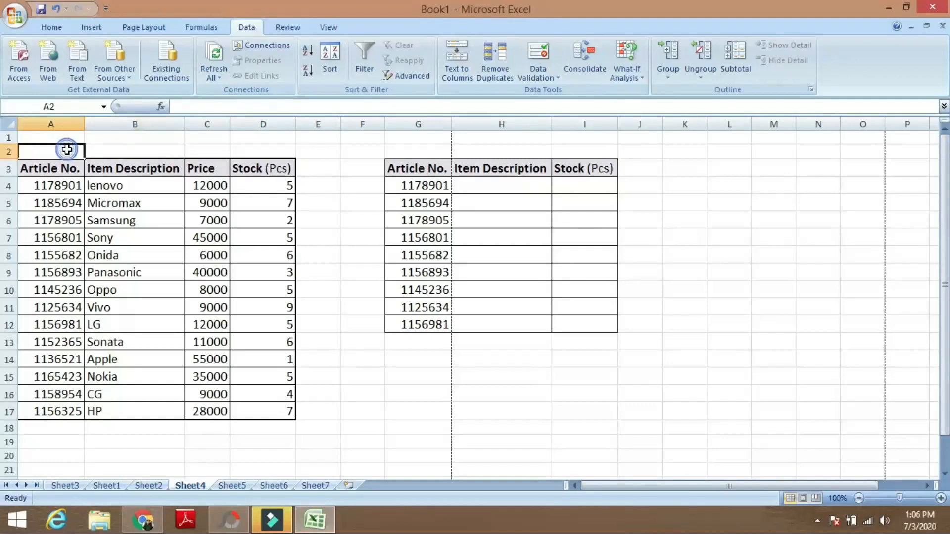
pyautogui.write('Stock')
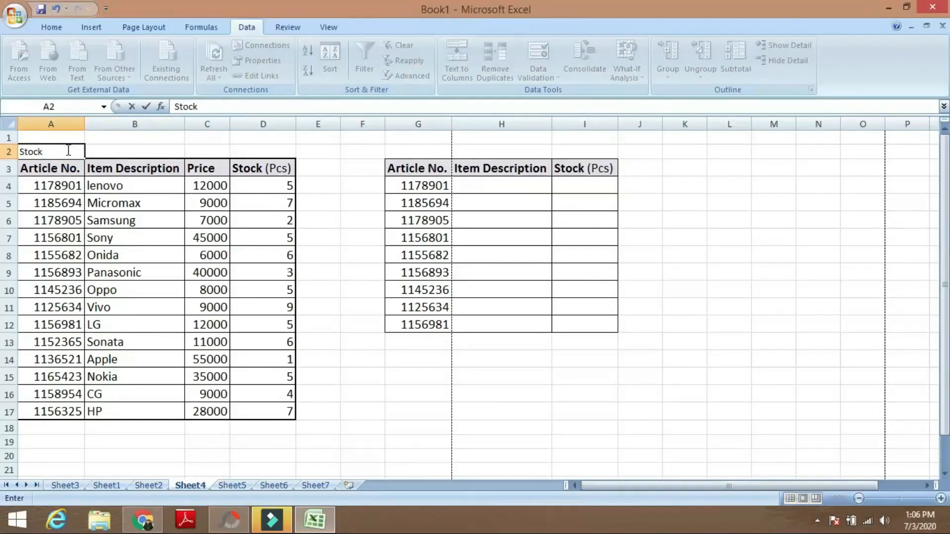
pyautogui.click(127, 140)
pyautogui.click(22, 150)
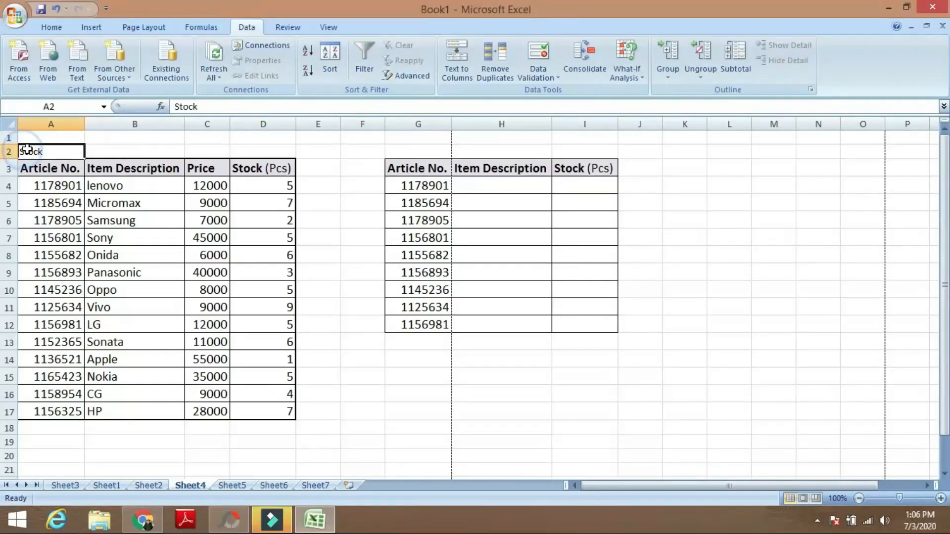
pyautogui.click(51, 28)
pyautogui.click(121, 72)
pyautogui.click(127, 138)
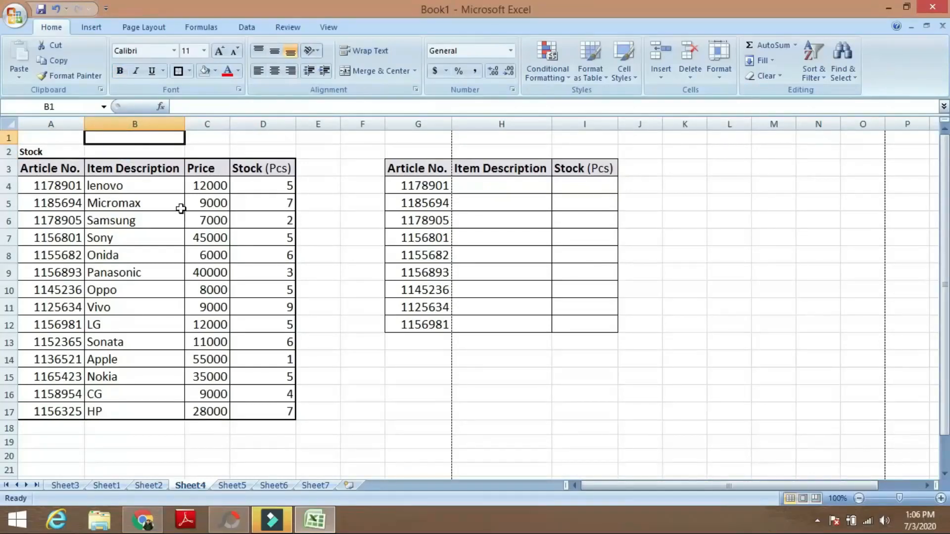
# Begin the item description lookup in H4 with the formula =VLOOKUP(G4,B4,0).
pyautogui.click(431, 188)
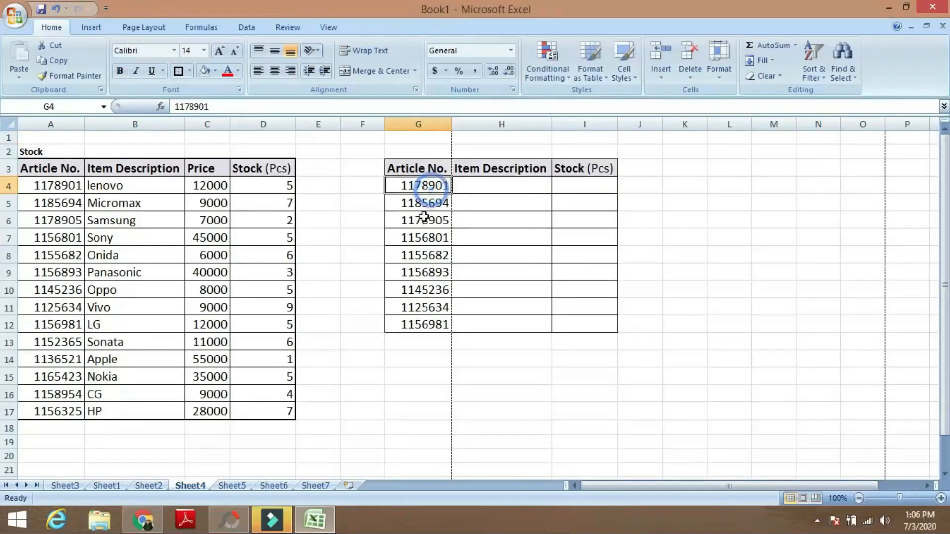
pyautogui.click(408, 360)
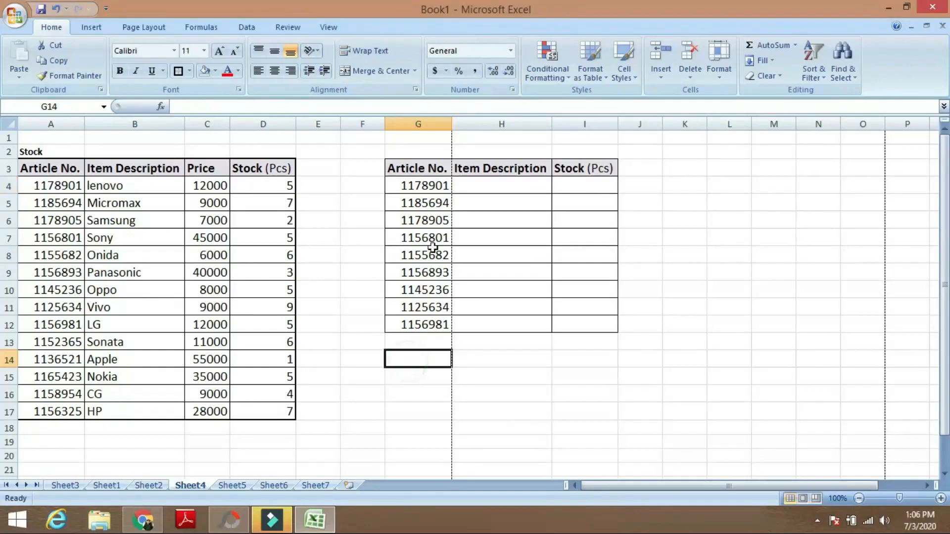
pyautogui.click(430, 189)
pyautogui.click(467, 187)
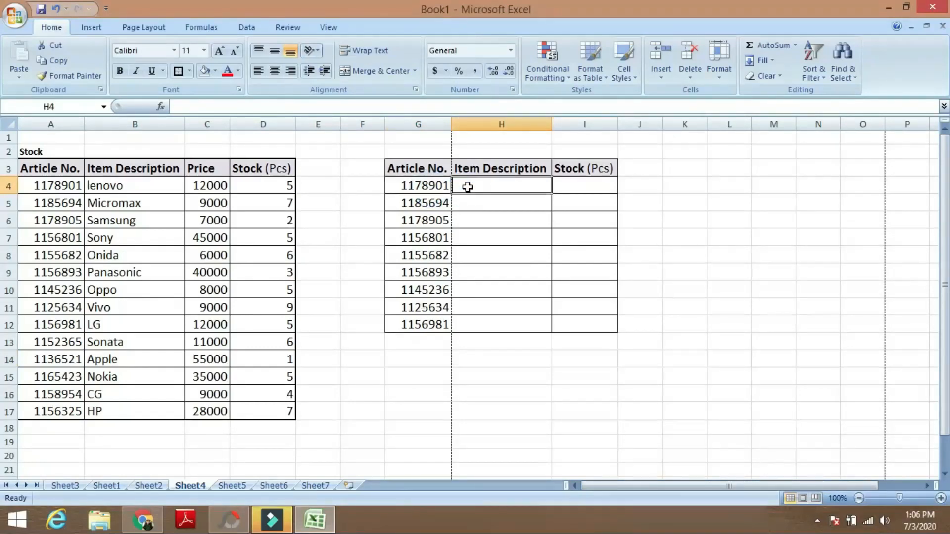
pyautogui.write('=')
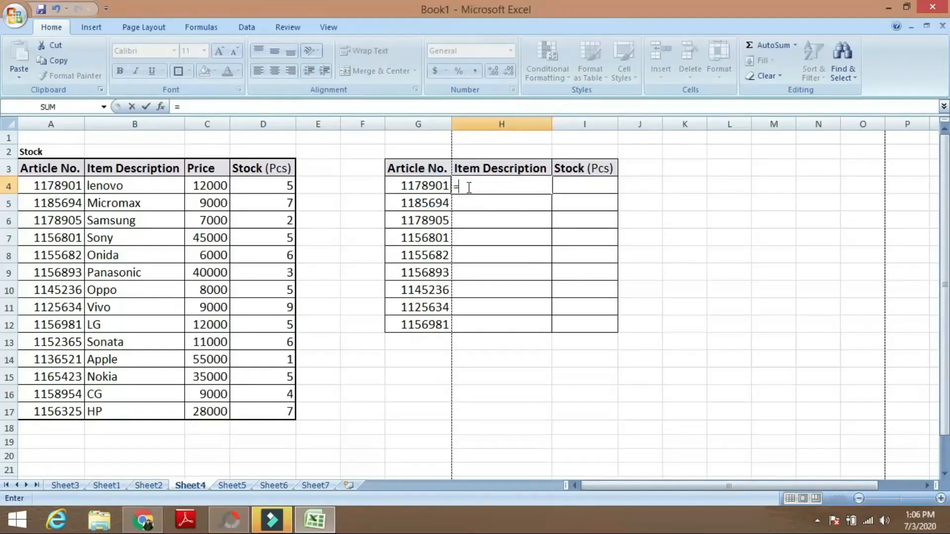
pyautogui.write('lo')
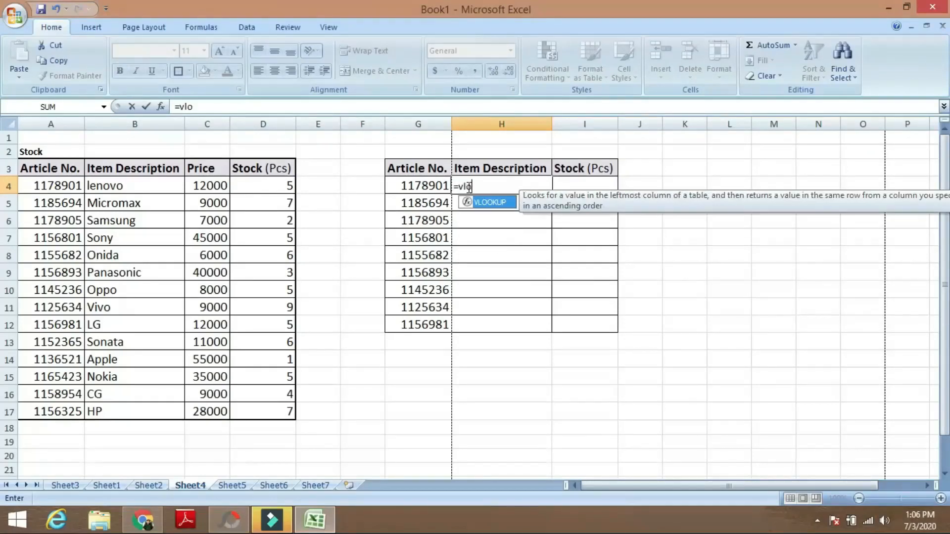
pyautogui.write('okup(')
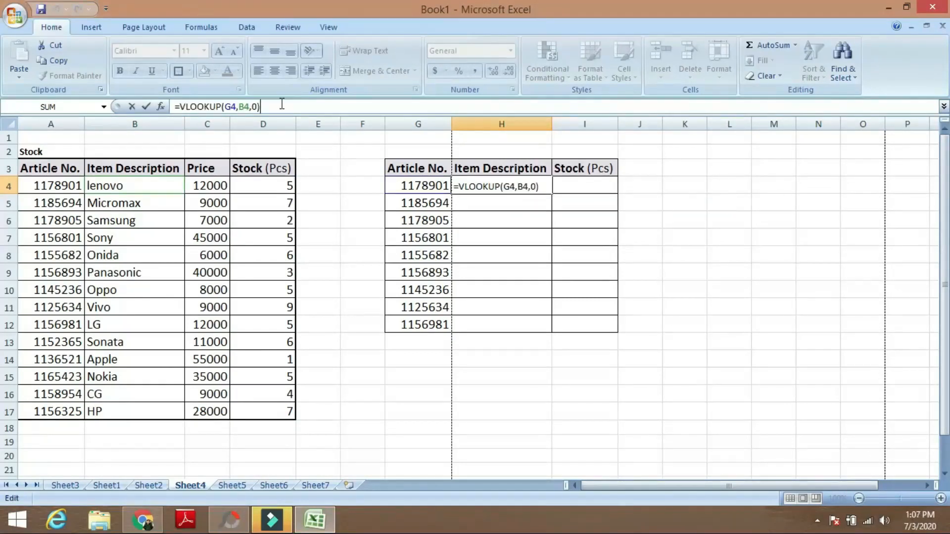
# Remove the B4 and 0 arguments from the VLOOKUP in H4, keeping G4 as the lookup value.
pyautogui.click(281, 103)
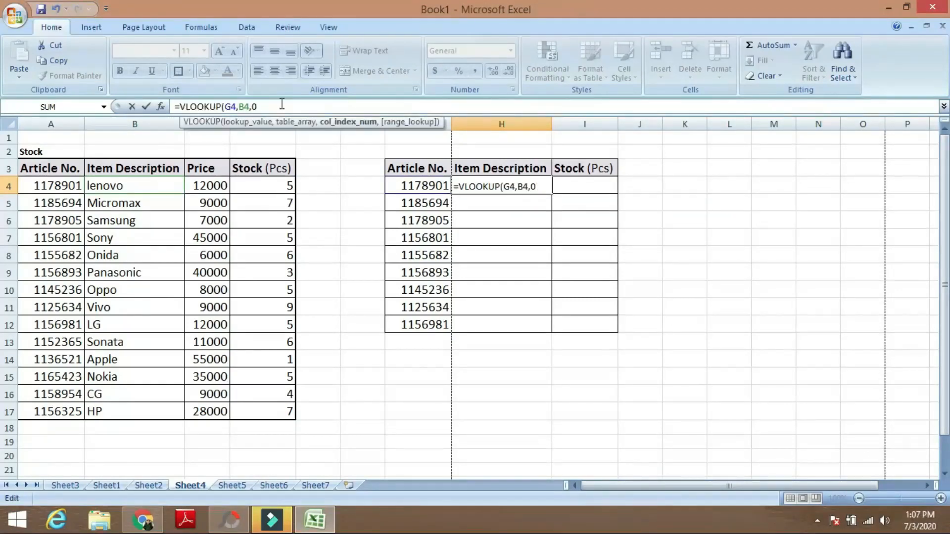
pyautogui.press('BackSpace')
pyautogui.press('BackSpace')
pyautogui.press('BackSpace')
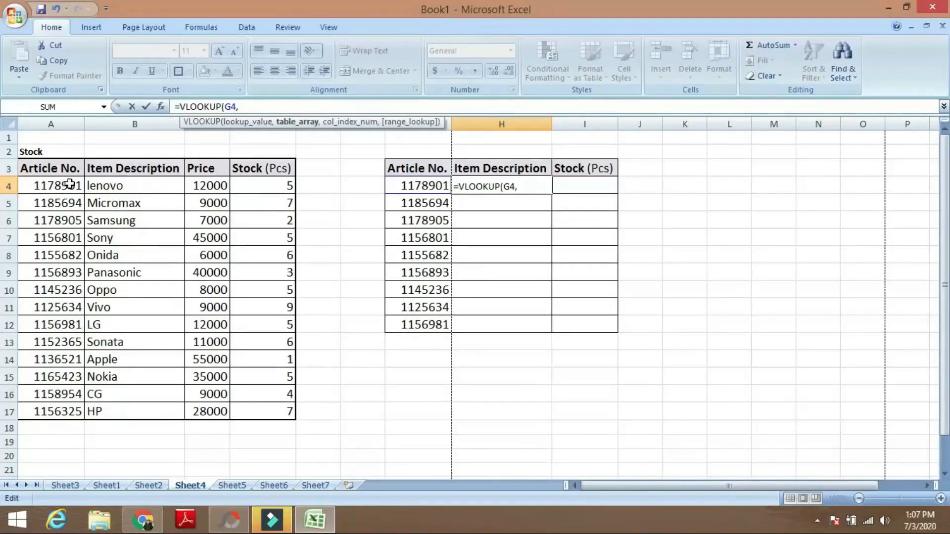
# Set the table array of the VLOOKUP in H4 to the article numbers and item descriptions in A4:B17.
pyautogui.moveTo(71, 186); pyautogui.dragTo(120, 398)
pyautogui.click(120, 401)
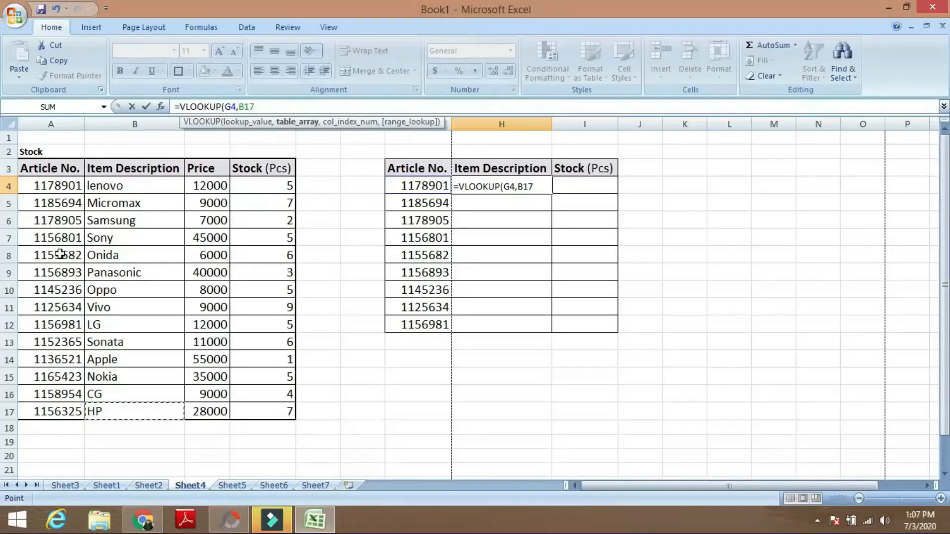
pyautogui.click(65, 186)
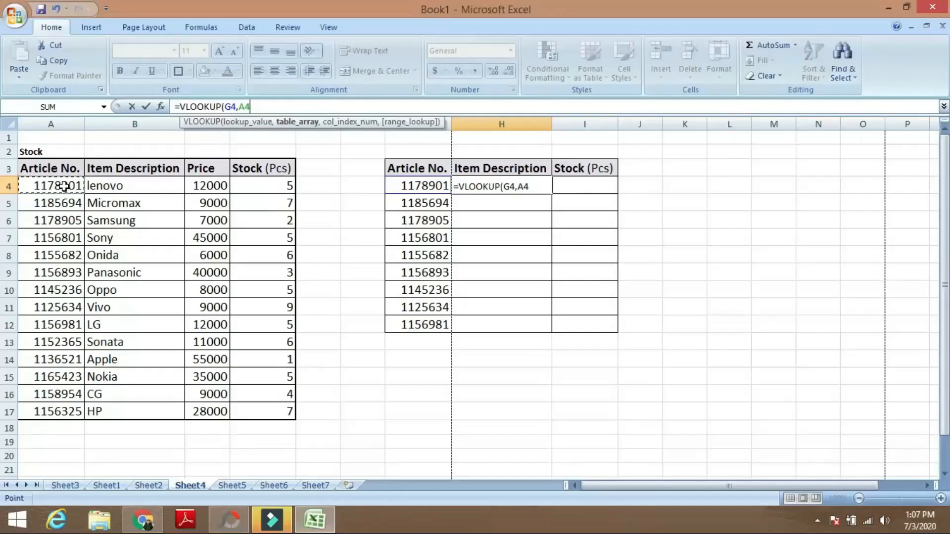
pyautogui.hotkey('shift', 'Right')
pyautogui.hotkey('shift', 'Down')
pyautogui.hotkey('shift', 'Down')
pyautogui.hotkey('shift', 'Down')
pyautogui.hotkey('shift', 'Down')
pyautogui.hotkey('shift', 'Down')
pyautogui.hotkey('shift', 'Down')
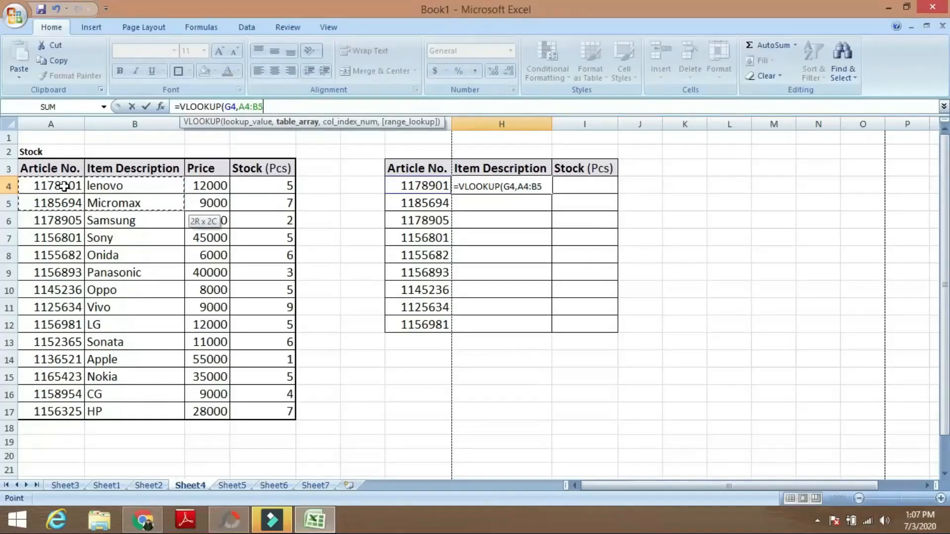
pyautogui.hotkey('shift', 'Down')
pyautogui.hotkey('shift', 'Down')
pyautogui.hotkey('shift', 'Down')
pyautogui.hotkey('shift', 'Down')
pyautogui.hotkey('shift', 'Down')
pyautogui.hotkey('shift', 'Down')
pyautogui.hotkey('shift', 'Down')
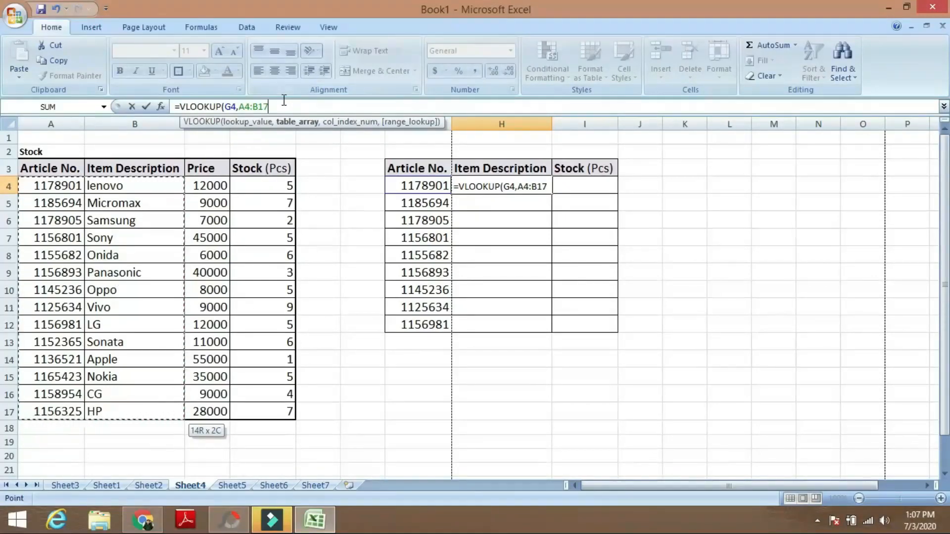
# Complete the VLOOKUP in H4 with column index 2 and range lookup 0.
pyautogui.write(',2')
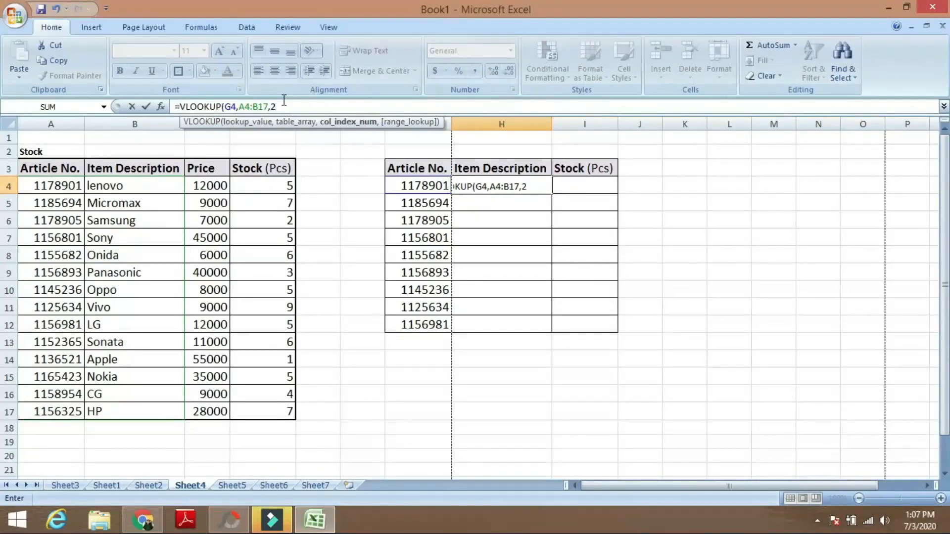
pyautogui.write(',0)')
pyautogui.press('Return')
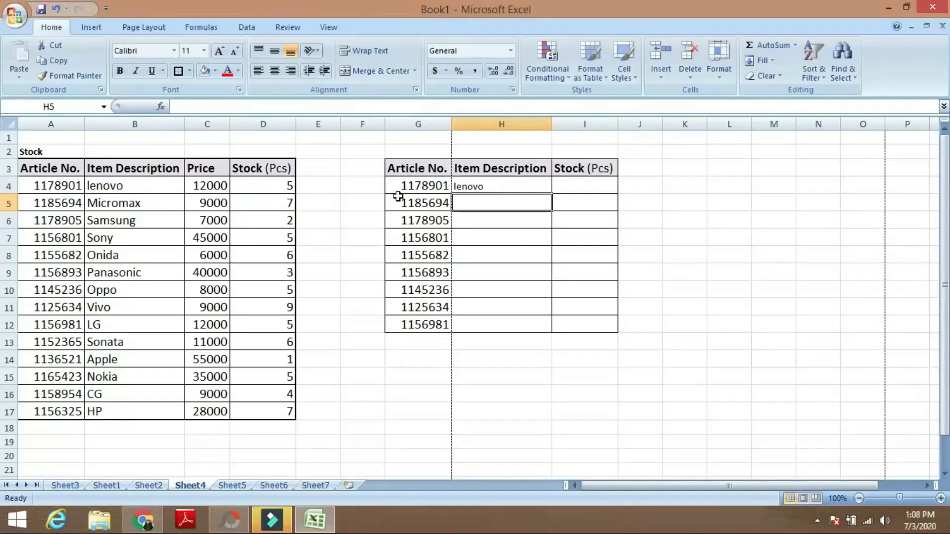
# Copy the item description lookup formula from H4 to H5:H12.
pyautogui.click(473, 185)
pyautogui.hotkey('ctrl', 'c')
pyautogui.click(472, 198)
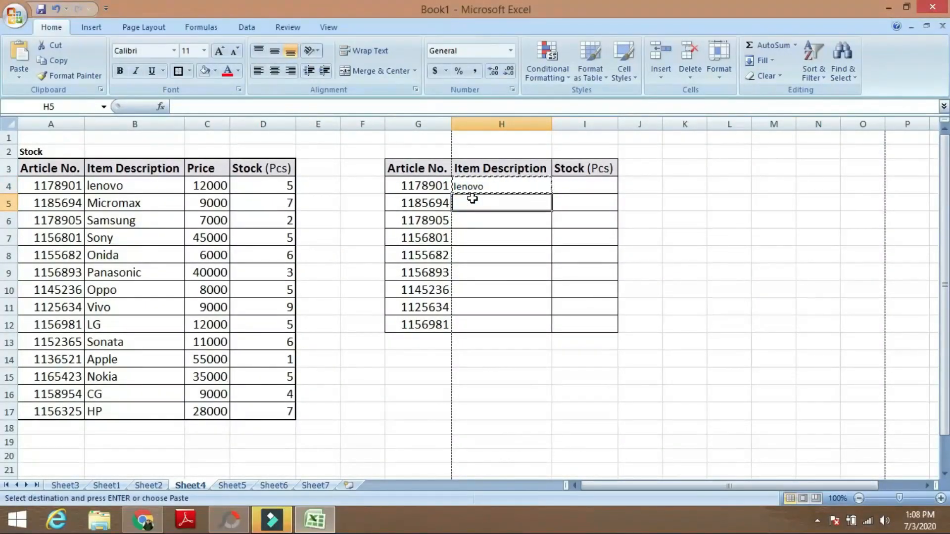
pyautogui.hotkey('shift', 'Down')
pyautogui.hotkey('shift', 'Down')
pyautogui.hotkey('shift', 'Down')
pyautogui.hotkey('shift', 'Down')
pyautogui.hotkey('shift', 'Down')
pyautogui.hotkey('shift', 'Down')
pyautogui.hotkey('shift', 'Down')
pyautogui.press('Return')
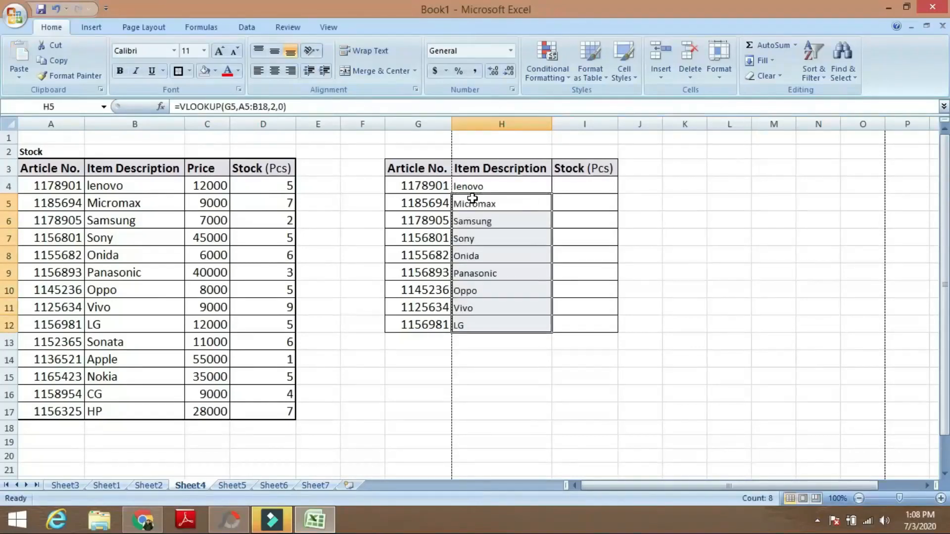
pyautogui.click(478, 377)
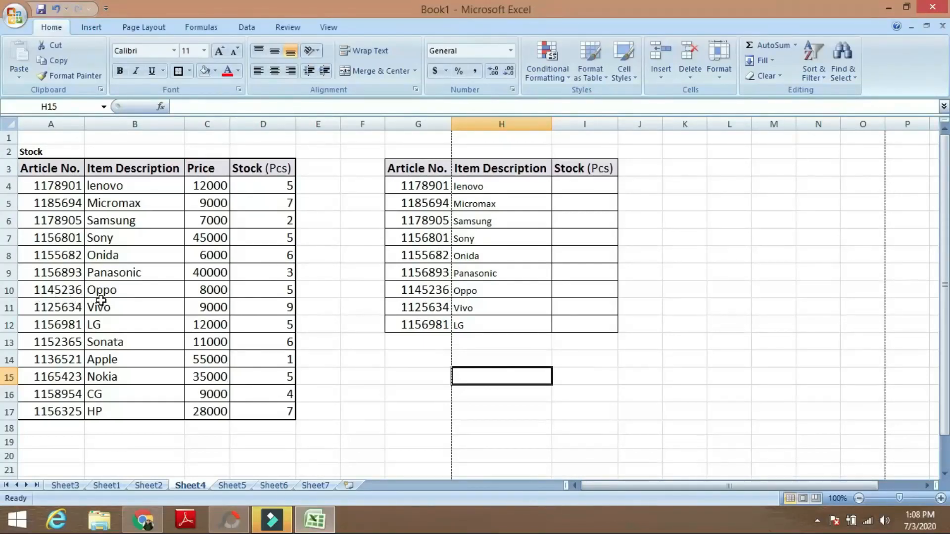
# Enter the formula =VLOOKUP(G4,A4:D17,4,0) in I4 to look up the first article's stock.
pyautogui.click(573, 191)
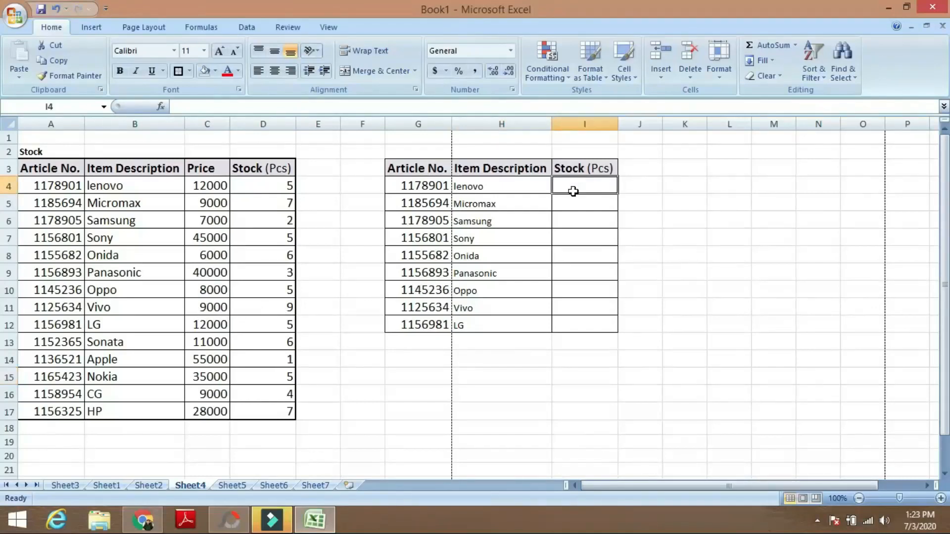
pyautogui.write('=')
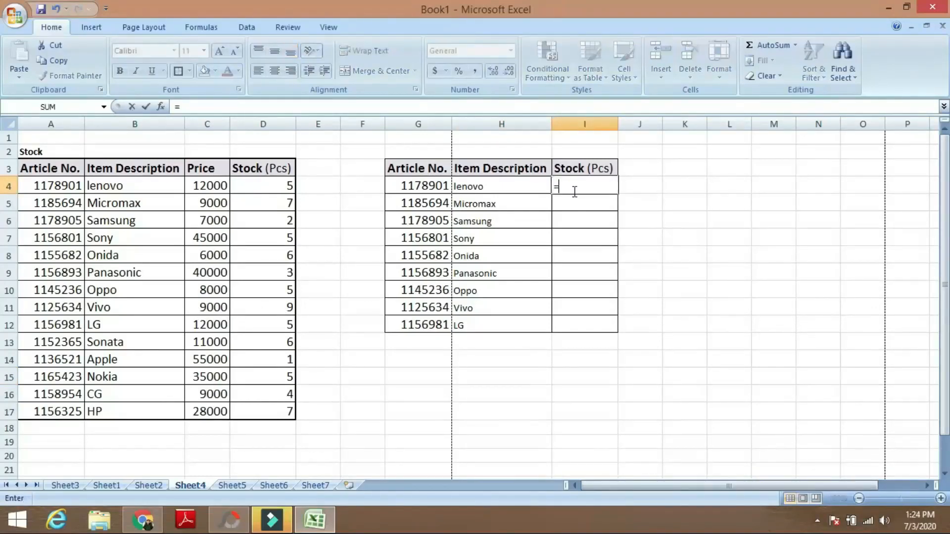
pyautogui.write('VLOOKUP')
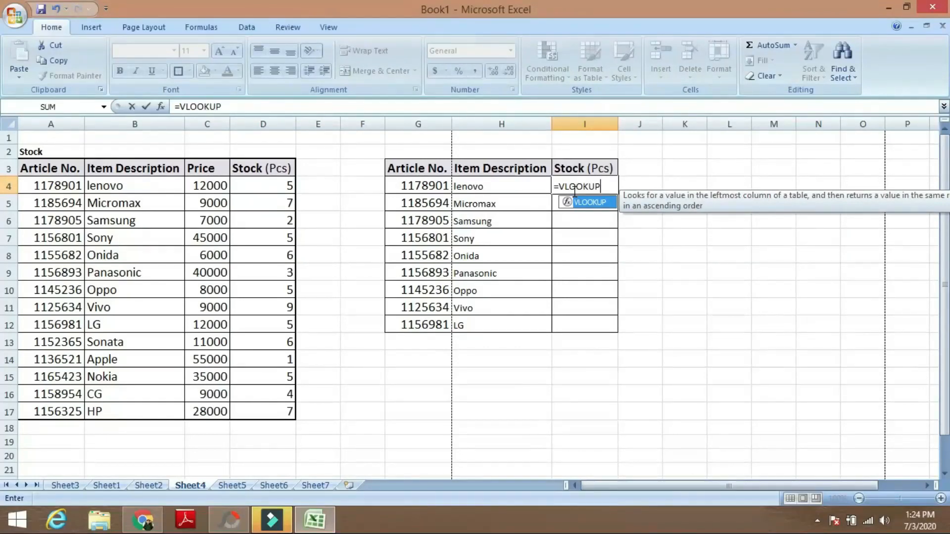
pyautogui.write('(')
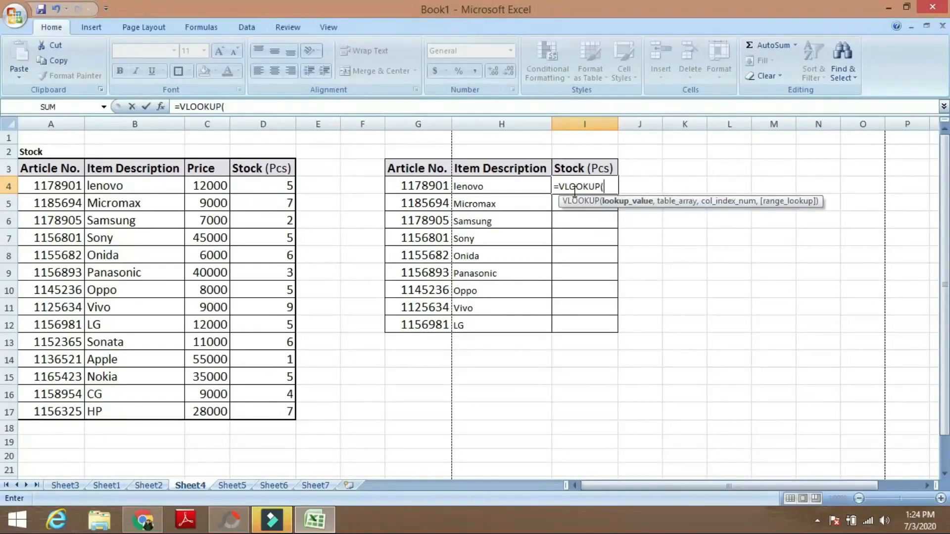
pyautogui.click(432, 186)
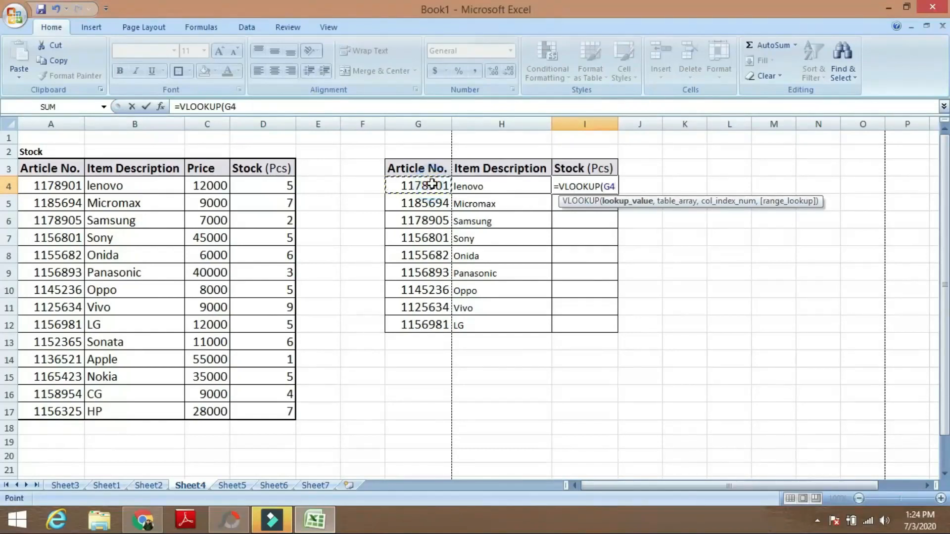
pyautogui.write(',')
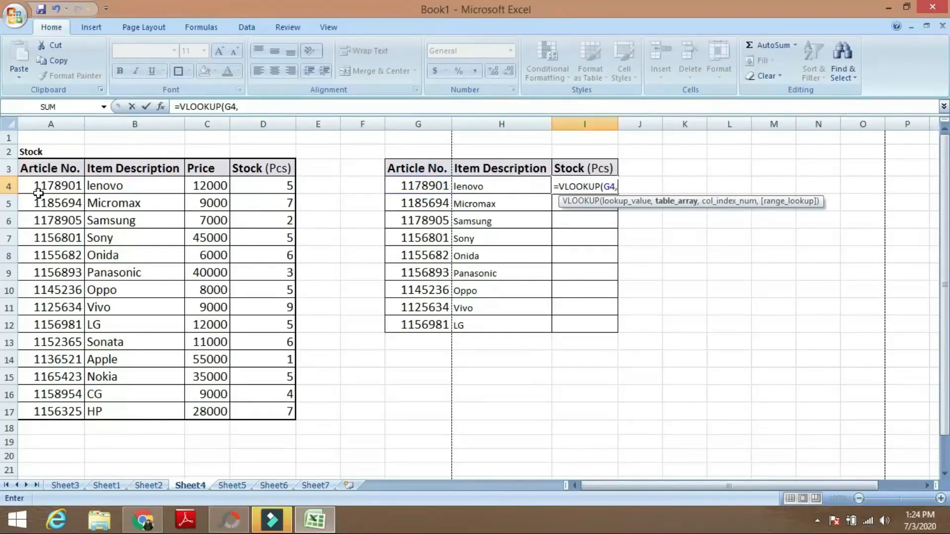
pyautogui.moveTo(39, 186); pyautogui.dragTo(296, 417)
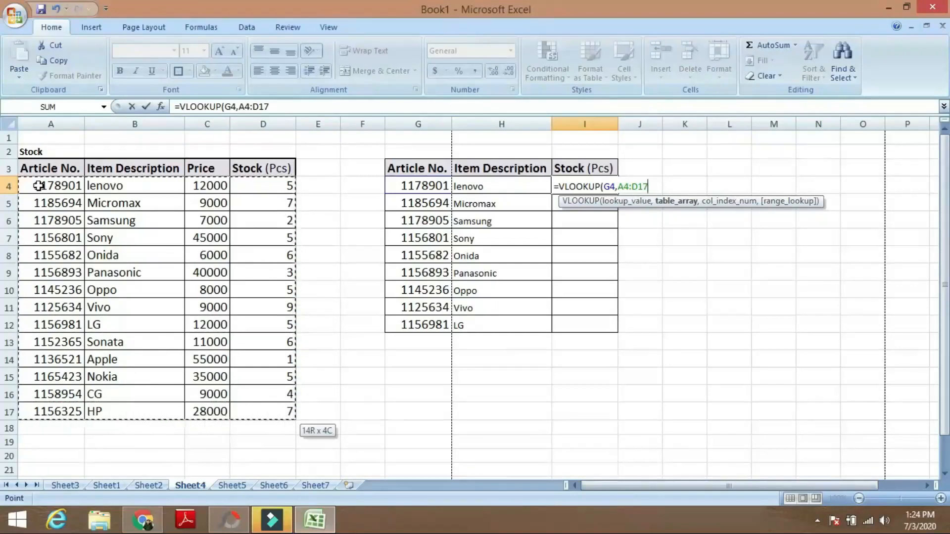
pyautogui.write(',')
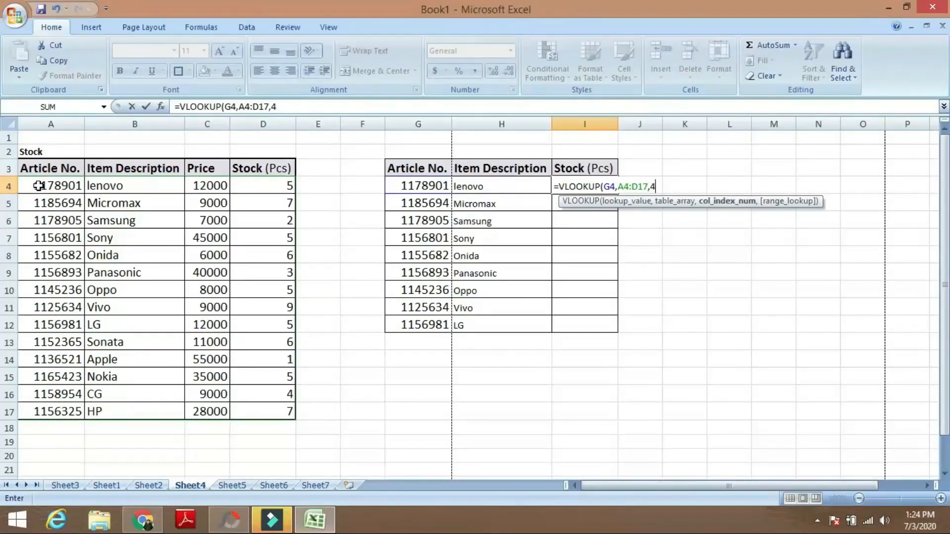
pyautogui.write('4,0)')
pyautogui.press('Return')
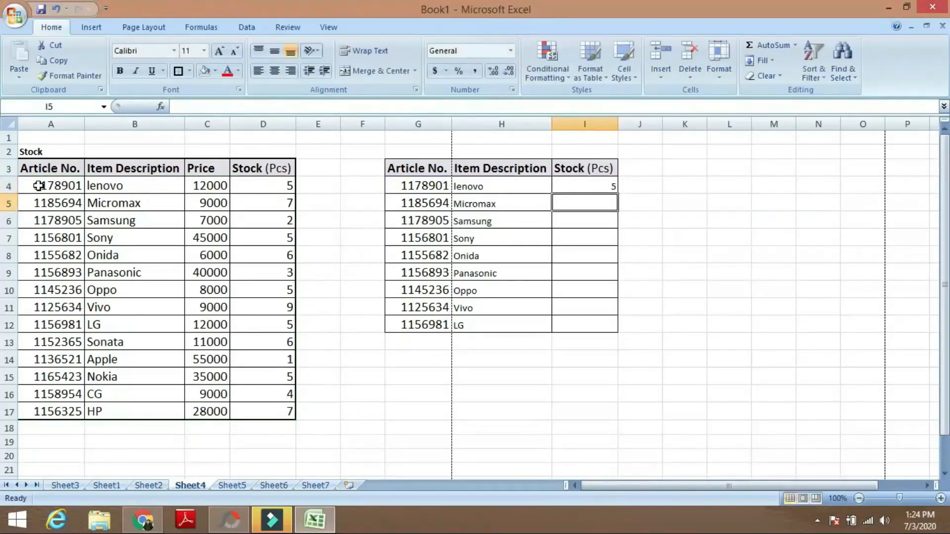
# Copy the stock lookup formula from I4 to I5:I12.
pyautogui.click(604, 187)
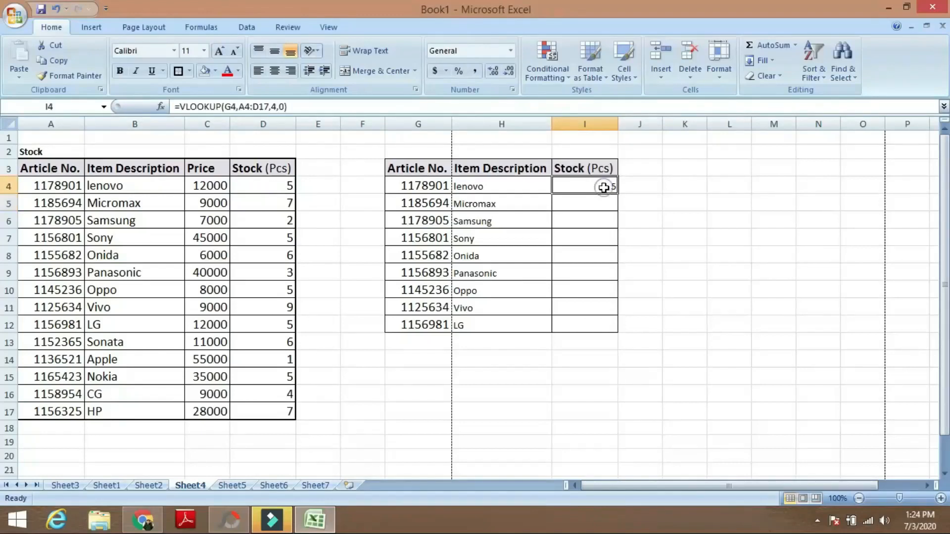
pyautogui.hotkey('ctrl', 'c')
pyautogui.click(600, 202)
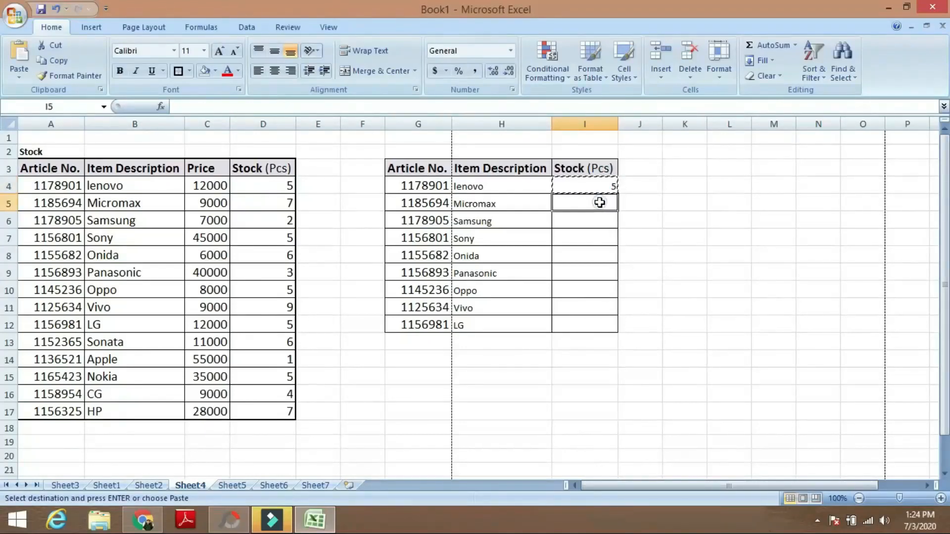
pyautogui.hotkey('shift', 'Down')
pyautogui.hotkey('shift', 'Down')
pyautogui.hotkey('shift', 'Down')
pyautogui.hotkey('shift', 'Down')
pyautogui.hotkey('shift', 'Down')
pyautogui.hotkey('shift', 'Down')
pyautogui.hotkey('shift', 'Down')
pyautogui.hotkey('shift', 'Down')
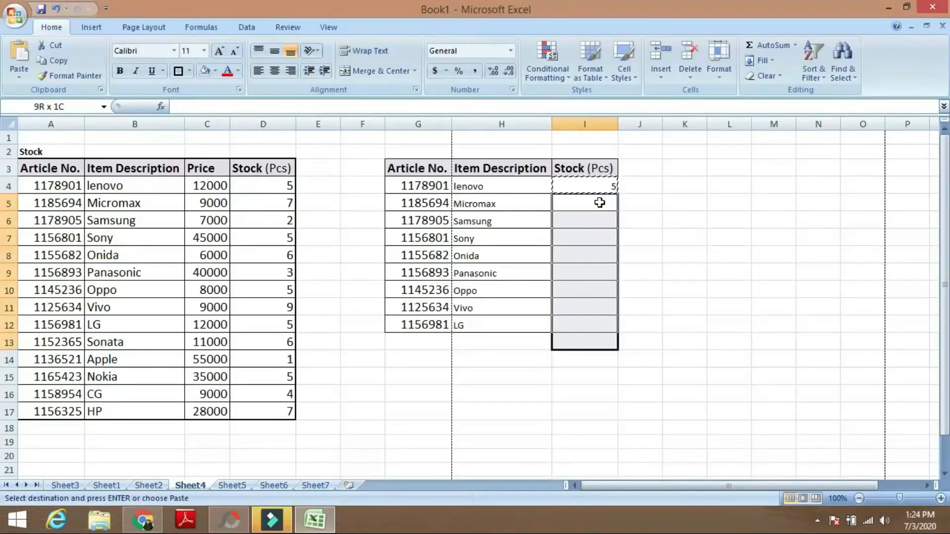
pyautogui.hotkey('shift', 'Up')
pyautogui.press('Return')
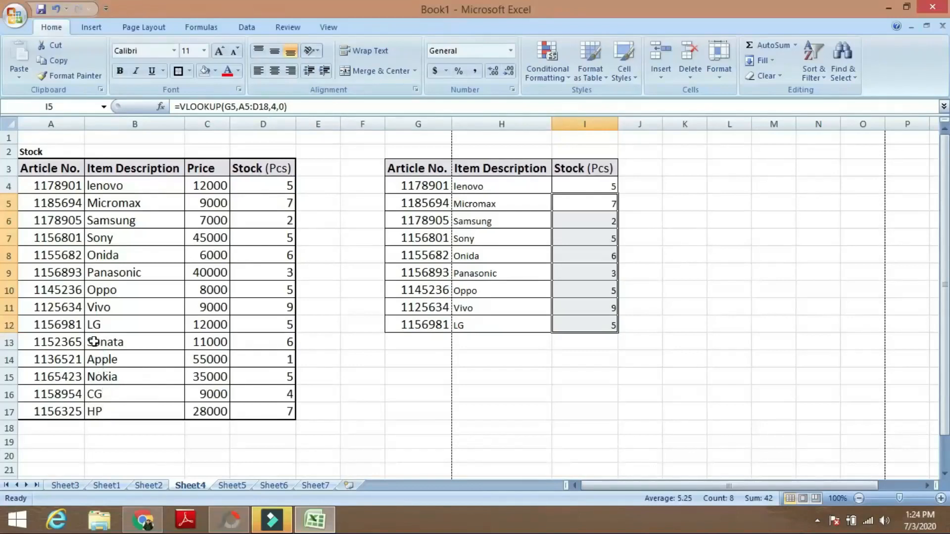
pyautogui.click(669, 319)
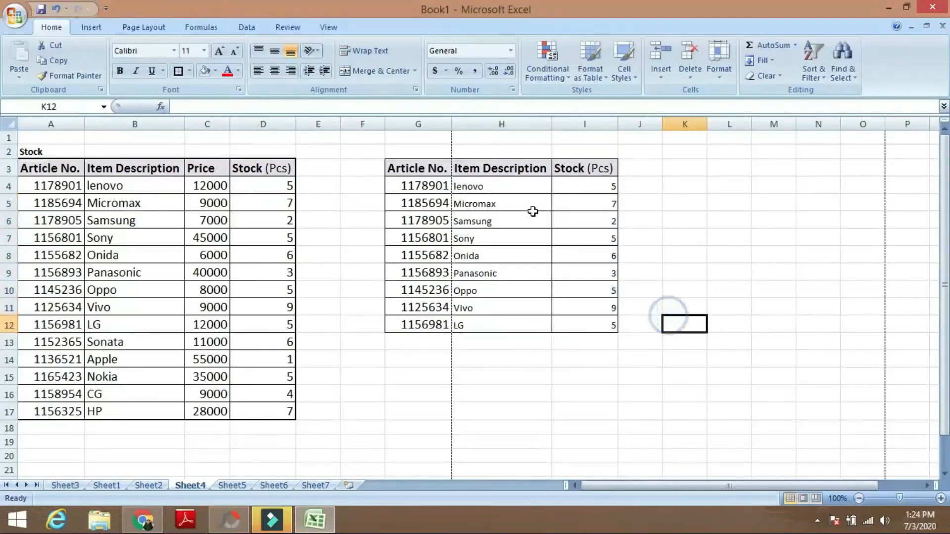
pyautogui.click(703, 202)
pyautogui.click(623, 339)
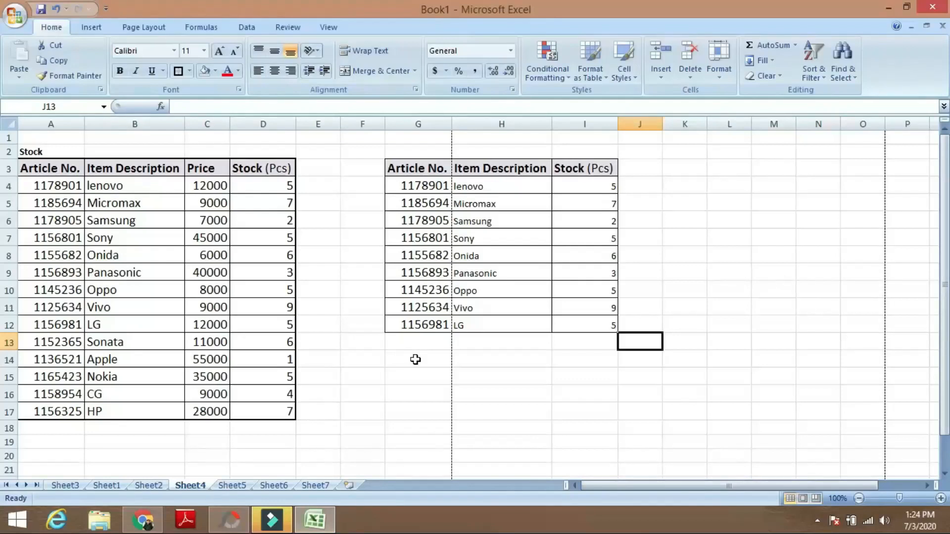
pyautogui.click(481, 374)
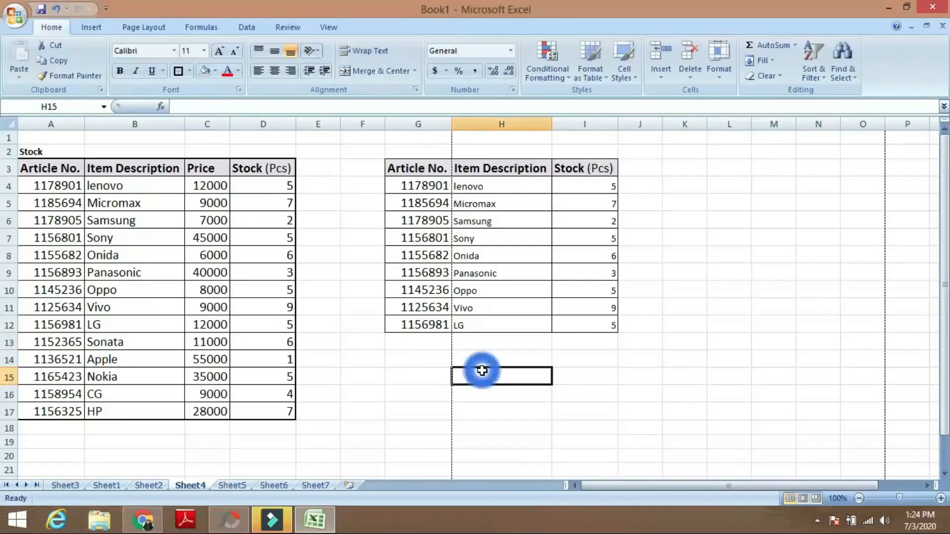
# Remove the filter from the header row 6 of the March sale report on Sheet7.
pyautogui.click(276, 486)
pyautogui.click(318, 485)
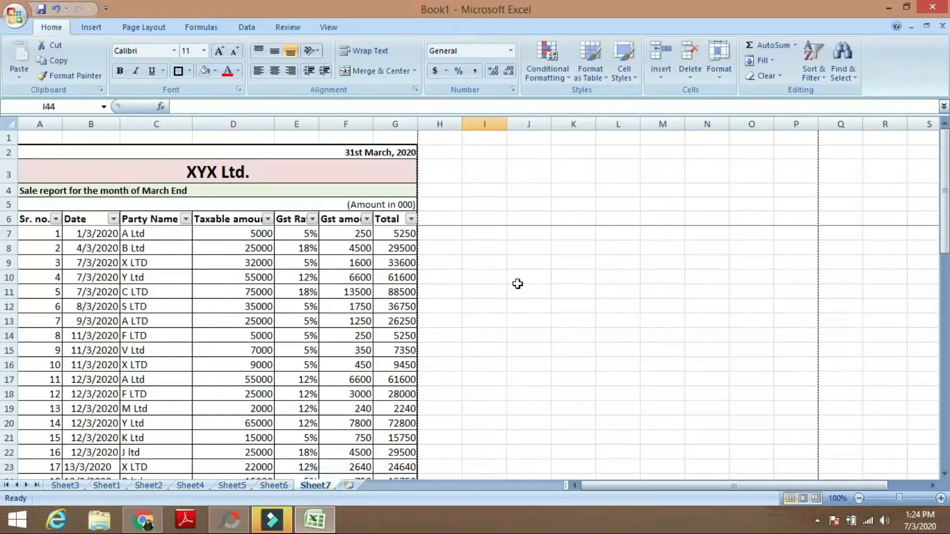
pyautogui.click(944, 474)
pyautogui.click(944, 473)
pyautogui.click(944, 473)
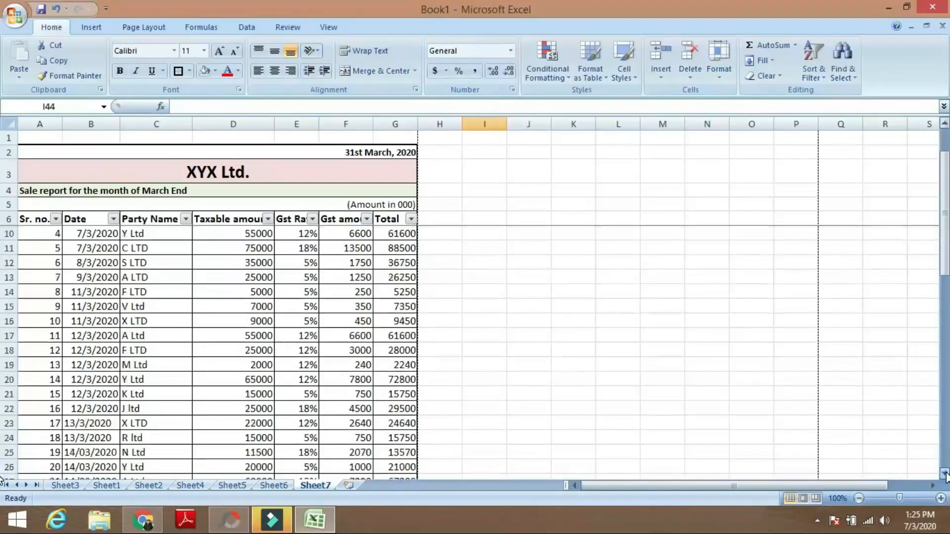
pyautogui.moveTo(944, 213); pyautogui.dragTo(926, 188)
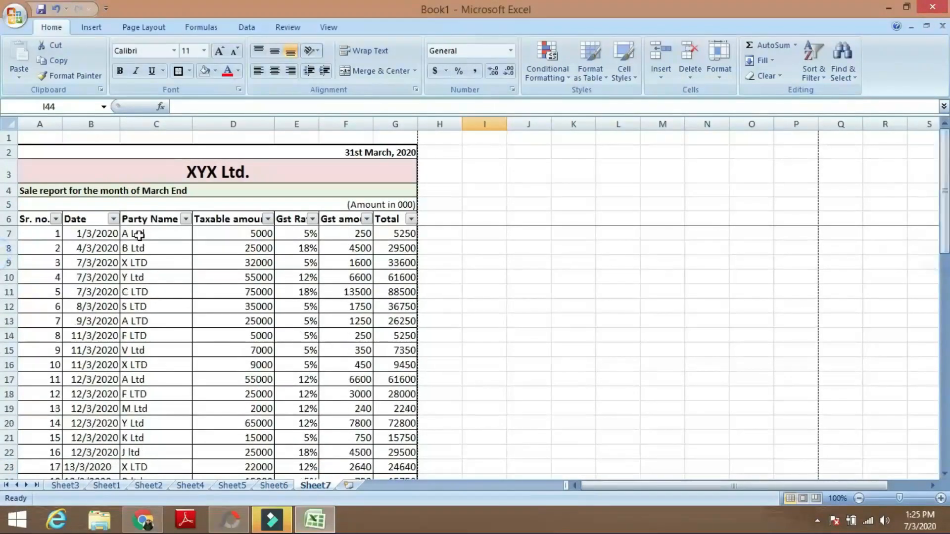
pyautogui.click(9, 219)
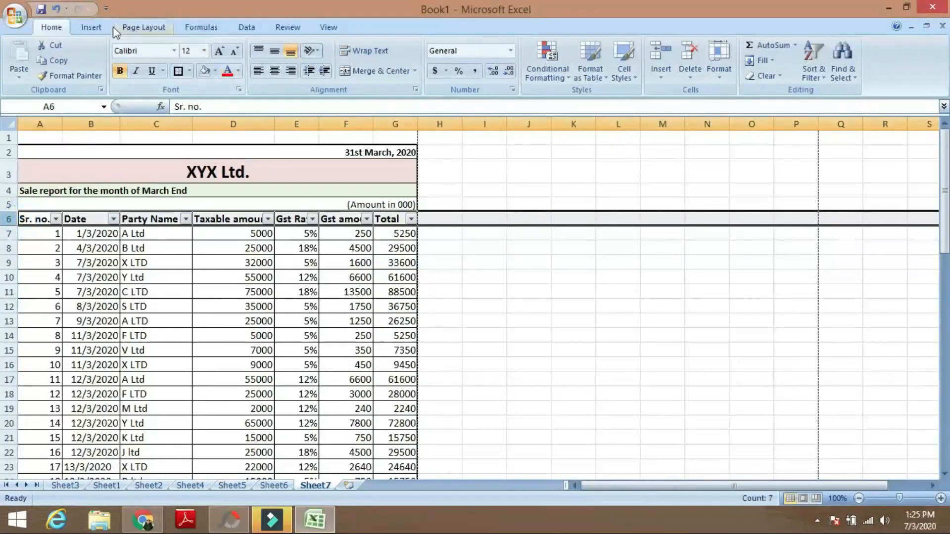
pyautogui.click(250, 26)
pyautogui.click(363, 76)
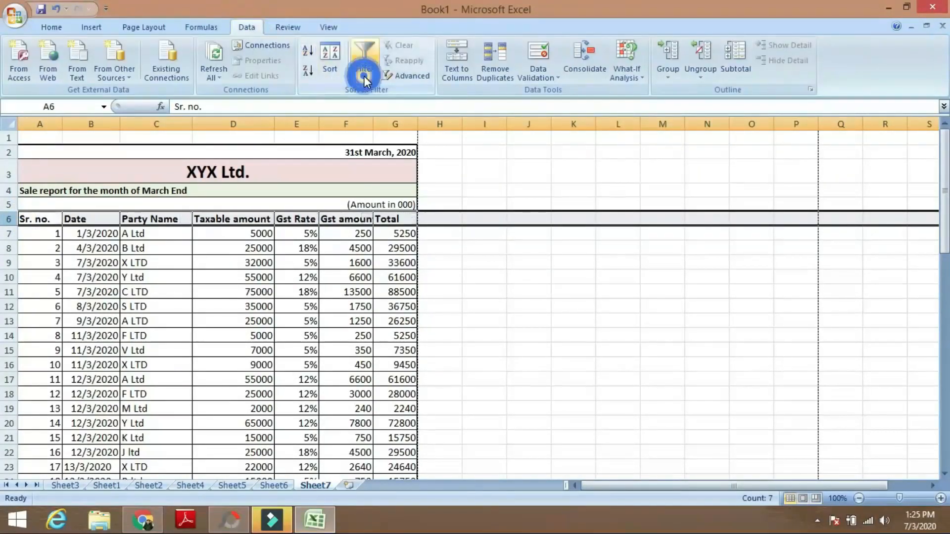
pyautogui.click(511, 279)
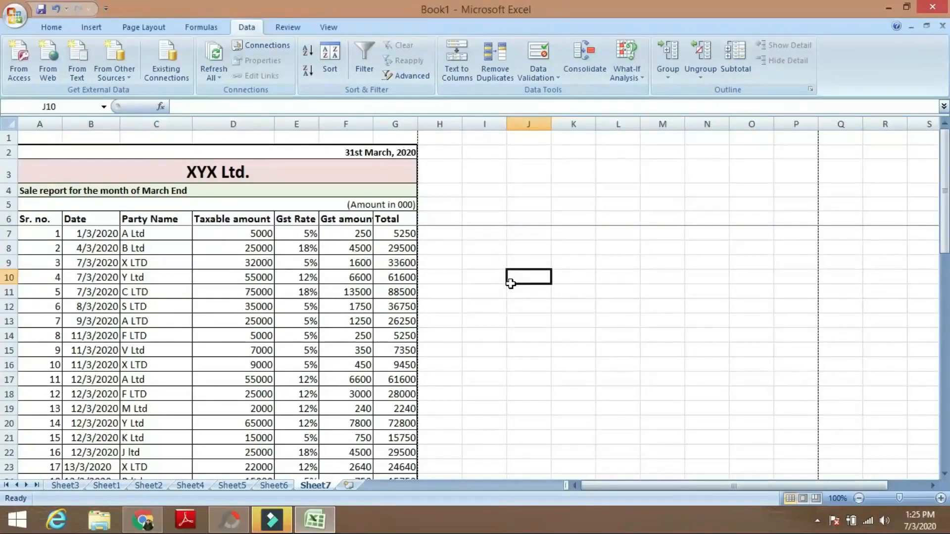
# Create a PivotTable on a new worksheet from the sale report data in A6:G51 of Sheet7, headers included and totals row excluded.
pyautogui.moveTo(21, 220); pyautogui.dragTo(386, 455)
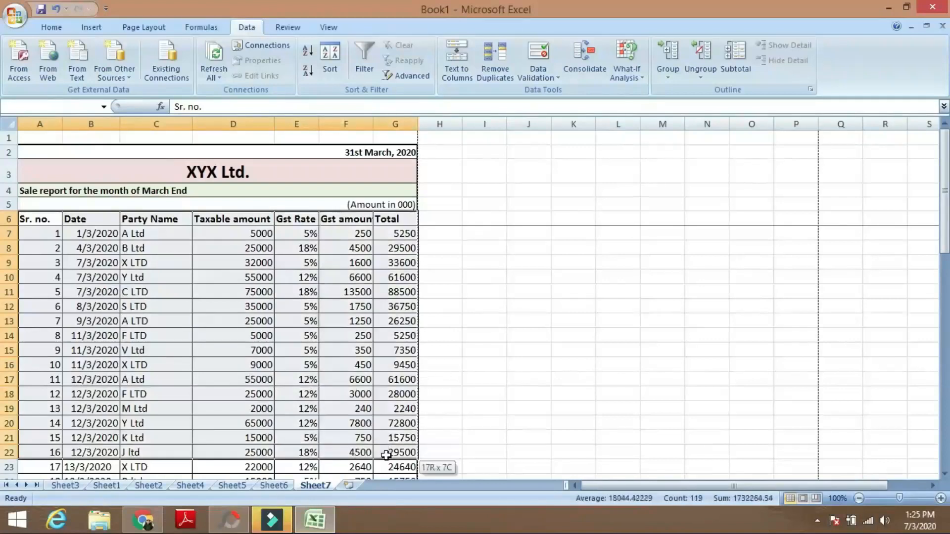
pyautogui.click(389, 466)
pyautogui.moveTo(36, 213); pyautogui.dragTo(415, 408)
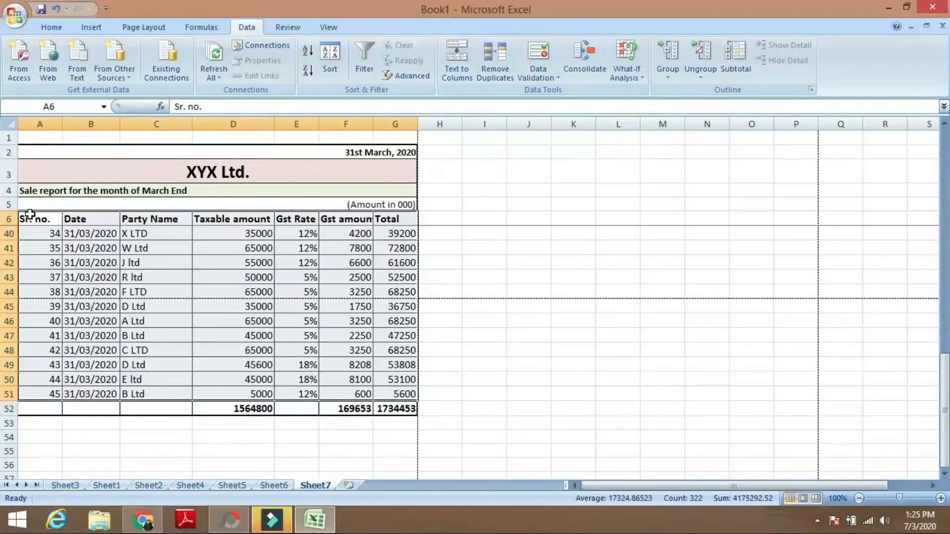
pyautogui.click(91, 27)
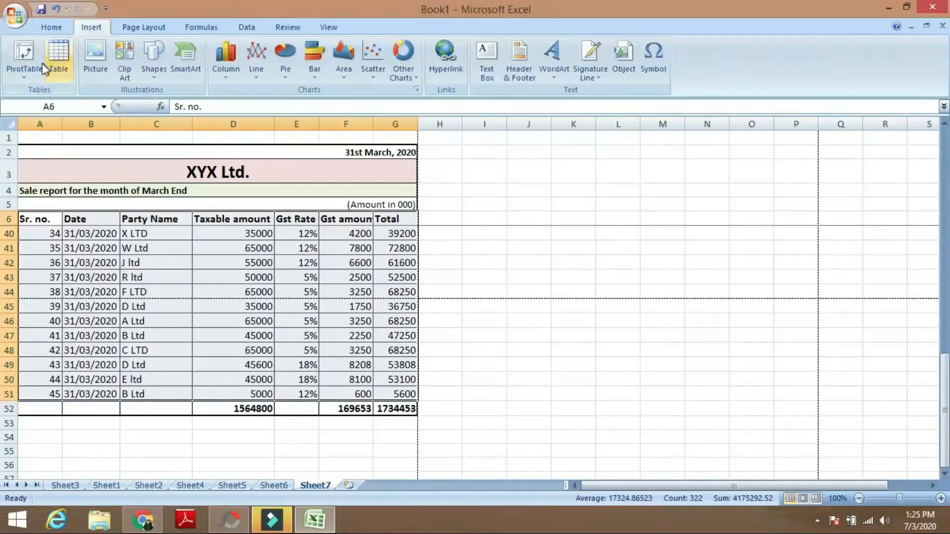
pyautogui.click(24, 71)
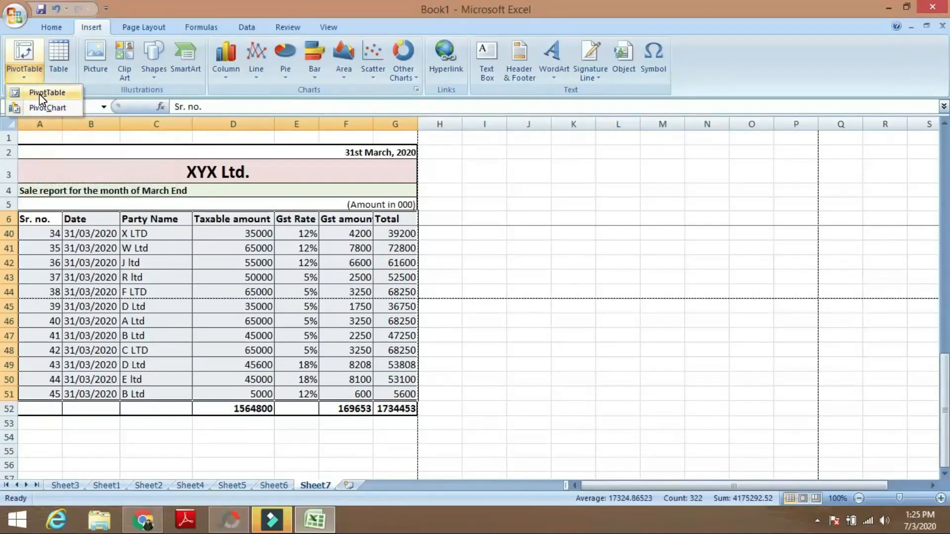
pyautogui.click(39, 94)
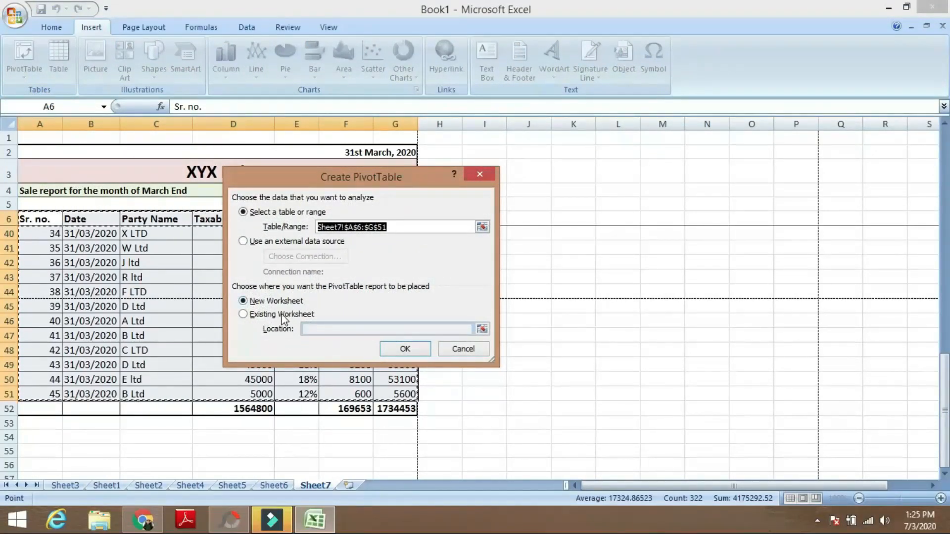
pyautogui.click(243, 314)
pyautogui.click(243, 300)
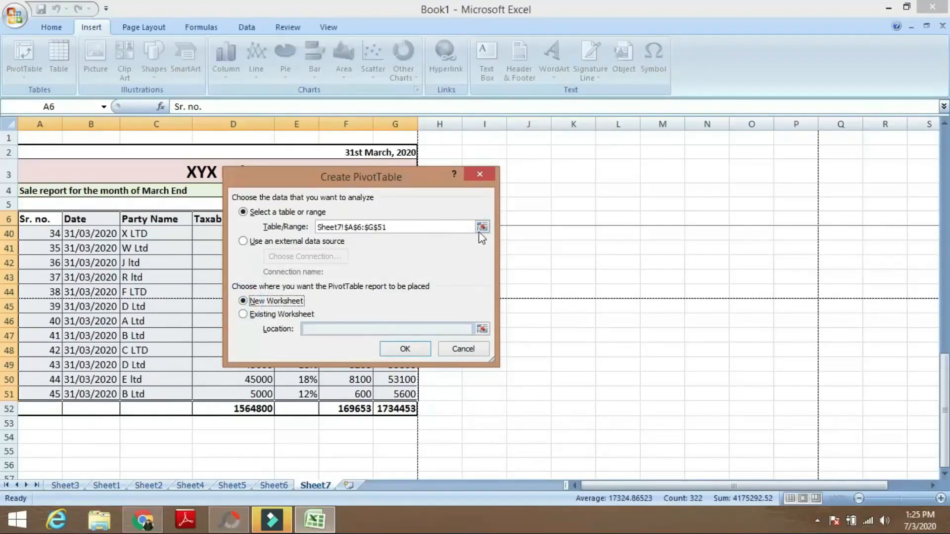
pyautogui.click(414, 350)
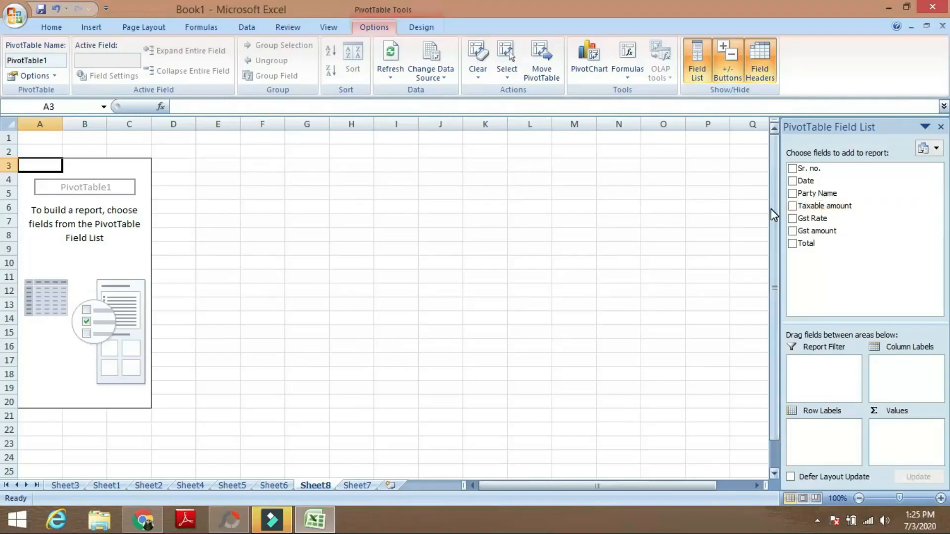
# Build the pivot table with Gst Rate as row labels and the sums of Gst amount, Taxable amount and Total as values.
pyautogui.moveTo(811, 218); pyautogui.dragTo(820, 428)
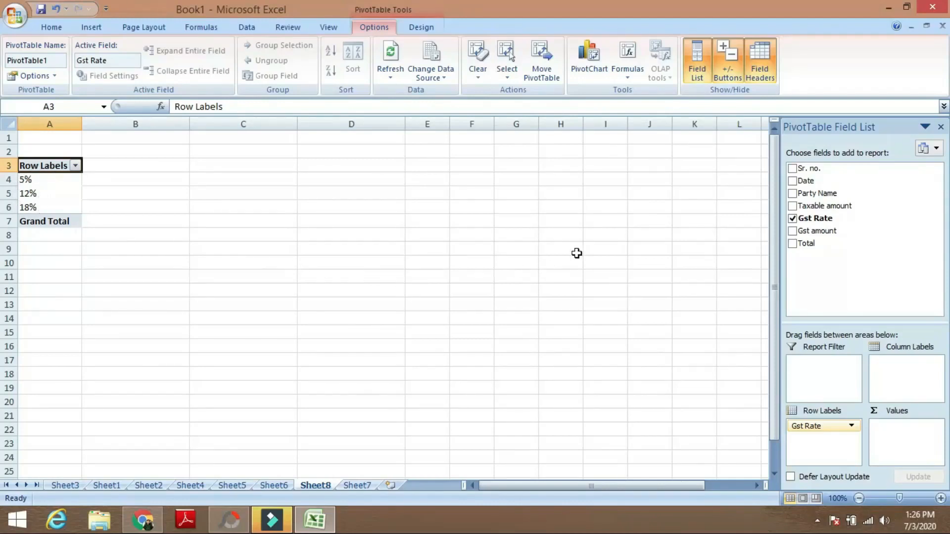
pyautogui.click(792, 231)
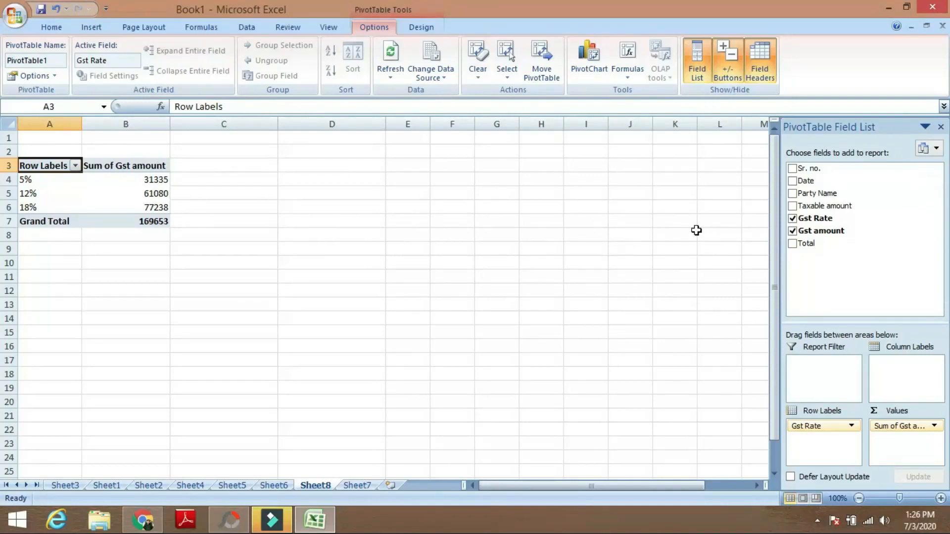
pyautogui.click(792, 219)
pyautogui.click(792, 206)
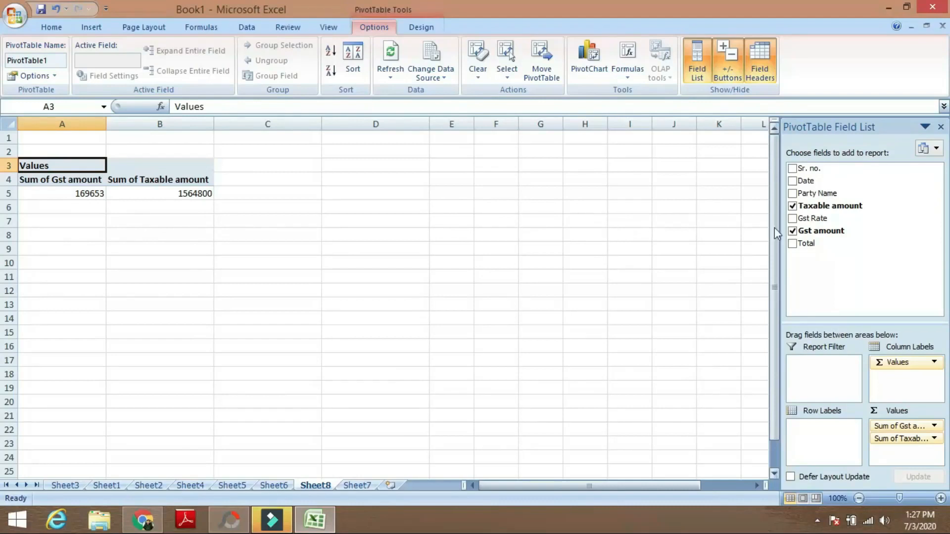
pyautogui.moveTo(811, 218); pyautogui.dragTo(809, 428)
pyautogui.click(808, 428)
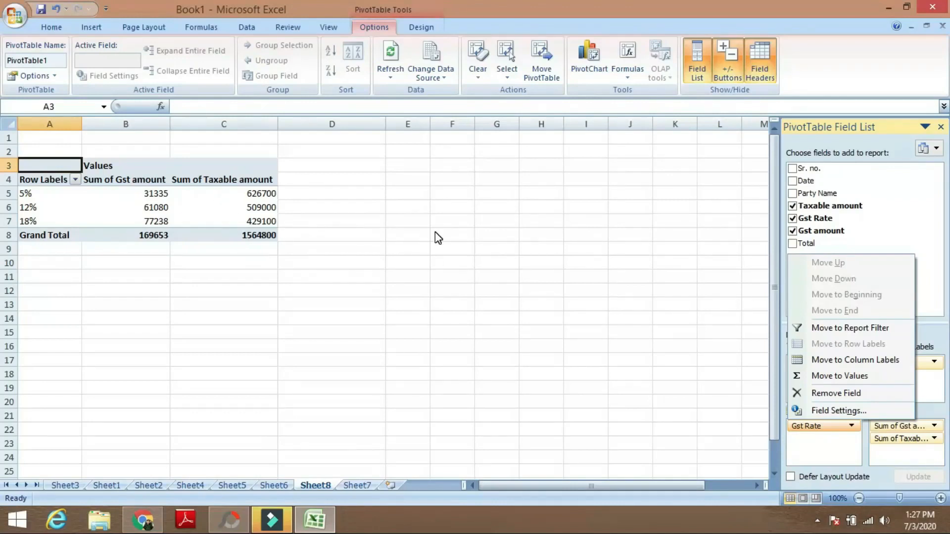
pyautogui.click(797, 244)
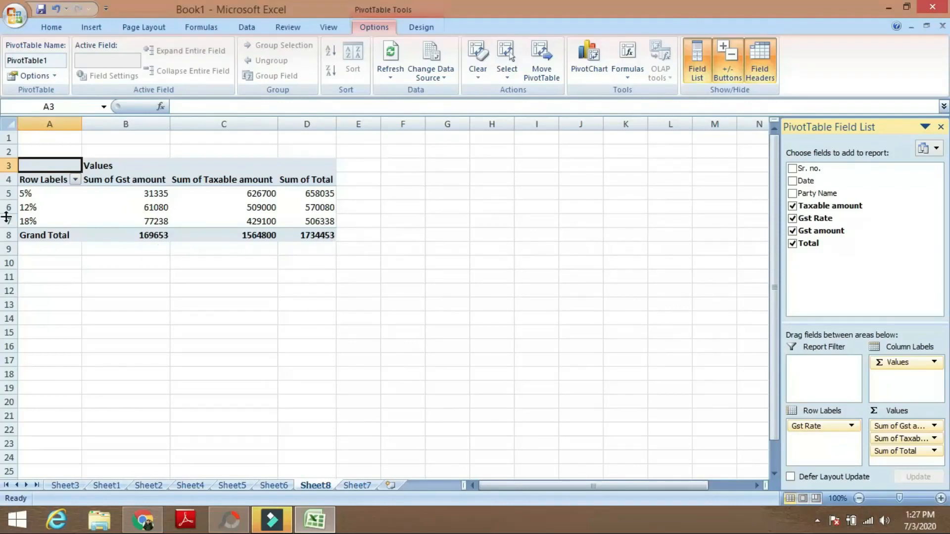
pyautogui.click(10, 193)
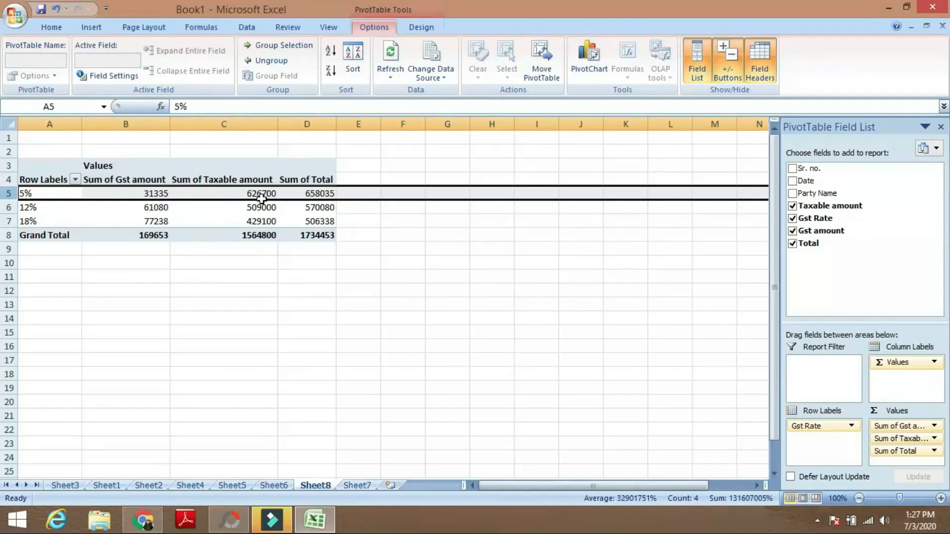
pyautogui.click(384, 240)
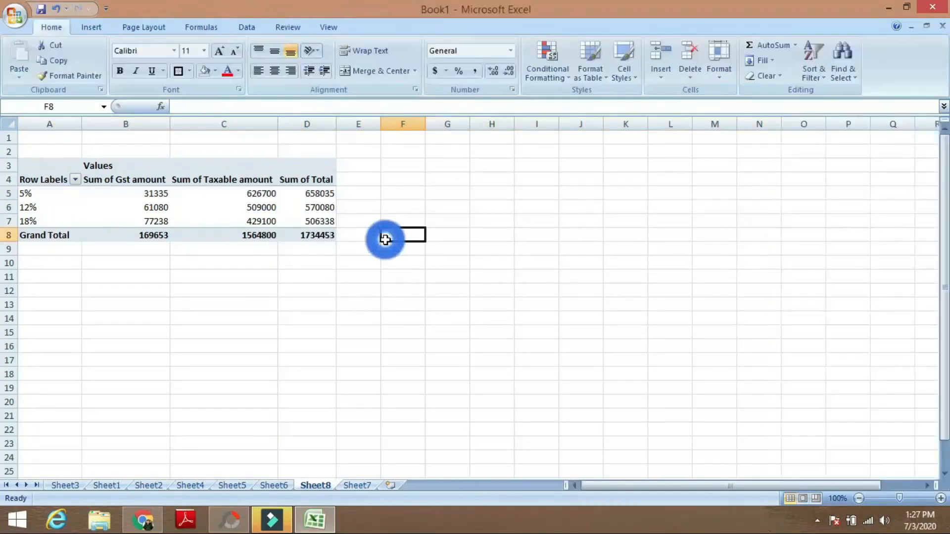
pyautogui.click(355, 270)
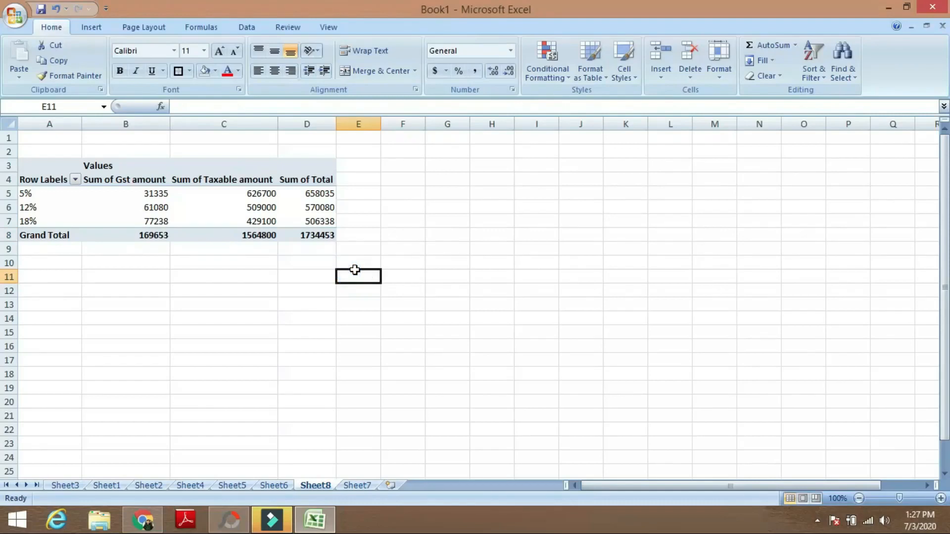
pyautogui.click(354, 484)
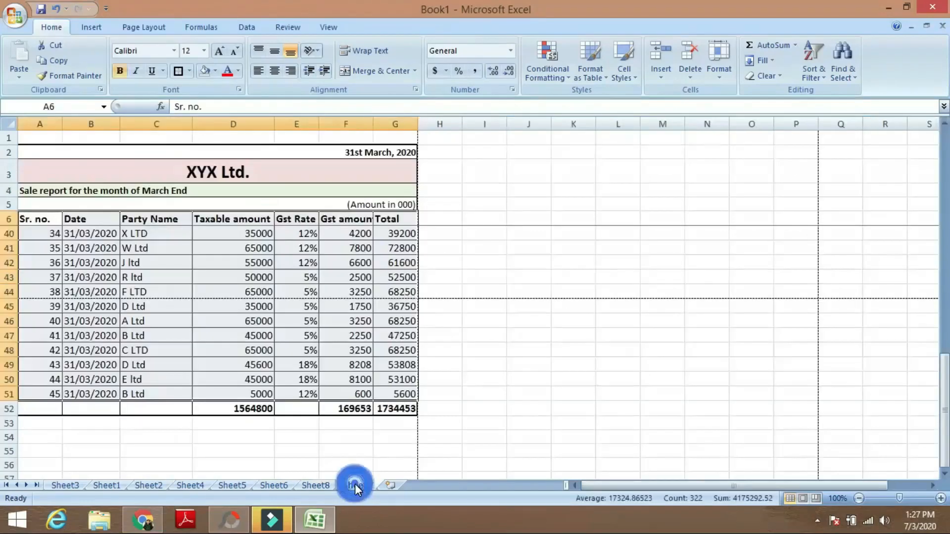
pyautogui.click(312, 483)
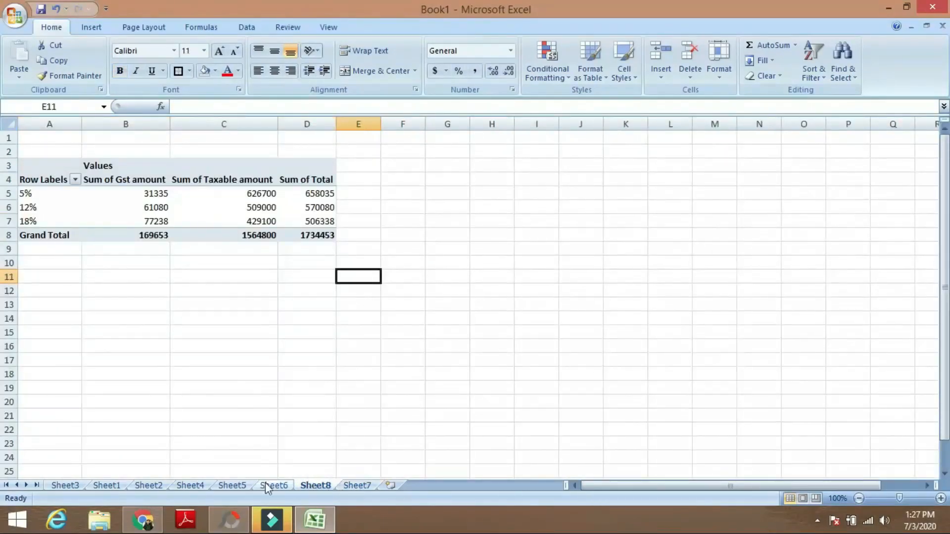
pyautogui.click(266, 484)
pyautogui.click(245, 483)
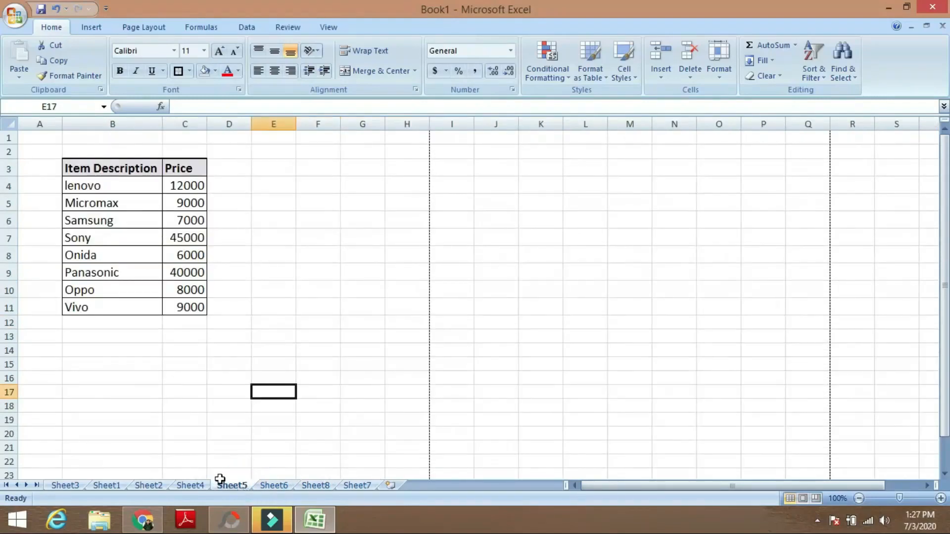
pyautogui.click(191, 483)
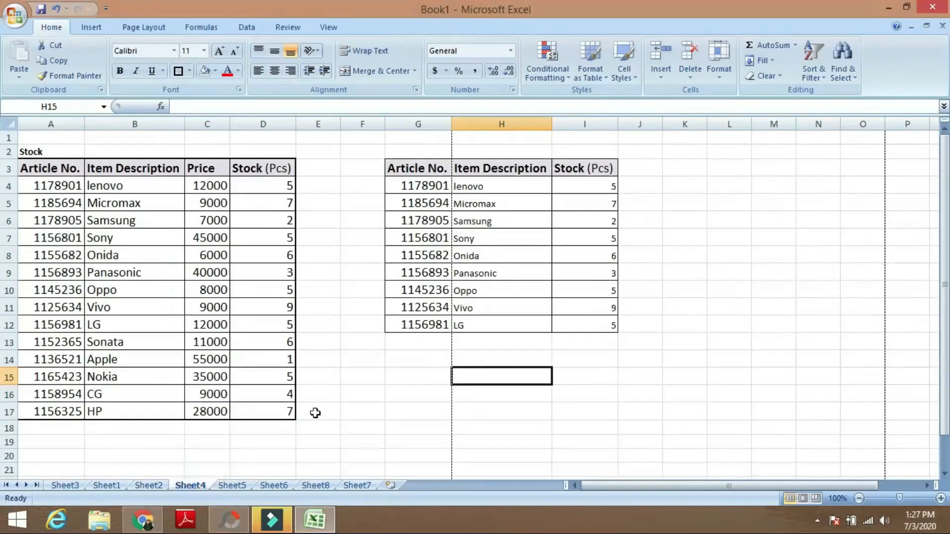
pyautogui.click(346, 395)
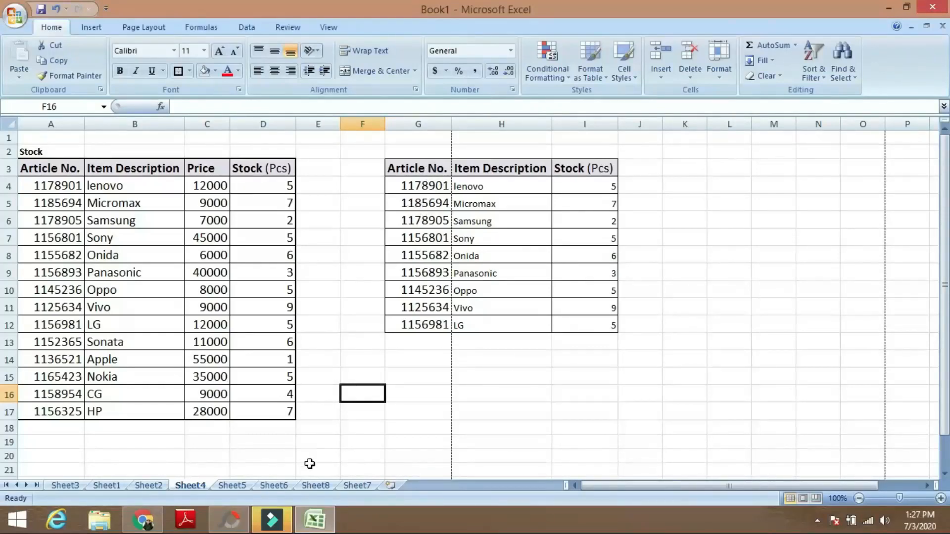
# Insert a 2-D clustered column chart of the Item Description and Price table on Sheet5.
pyautogui.click(228, 487)
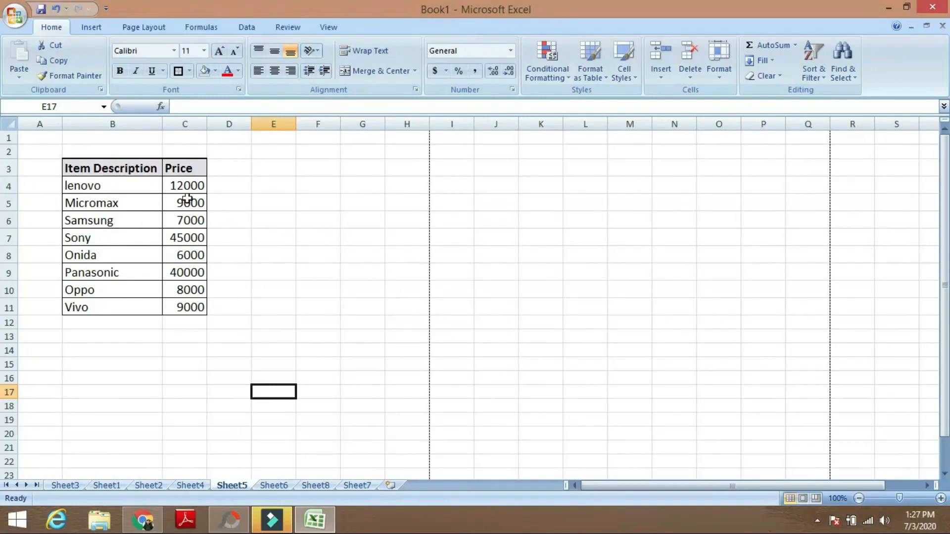
pyautogui.moveTo(70, 165); pyautogui.dragTo(191, 309)
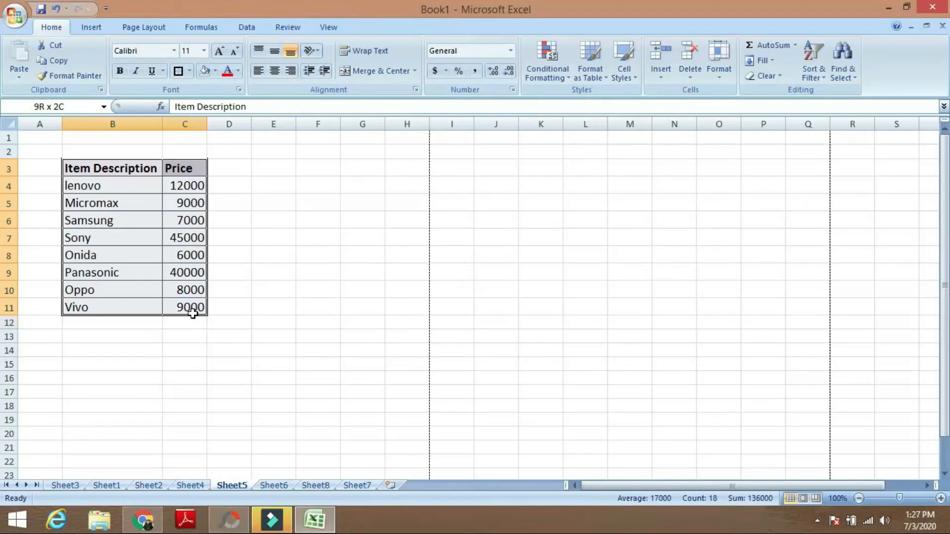
pyautogui.click(191, 310)
pyautogui.click(91, 31)
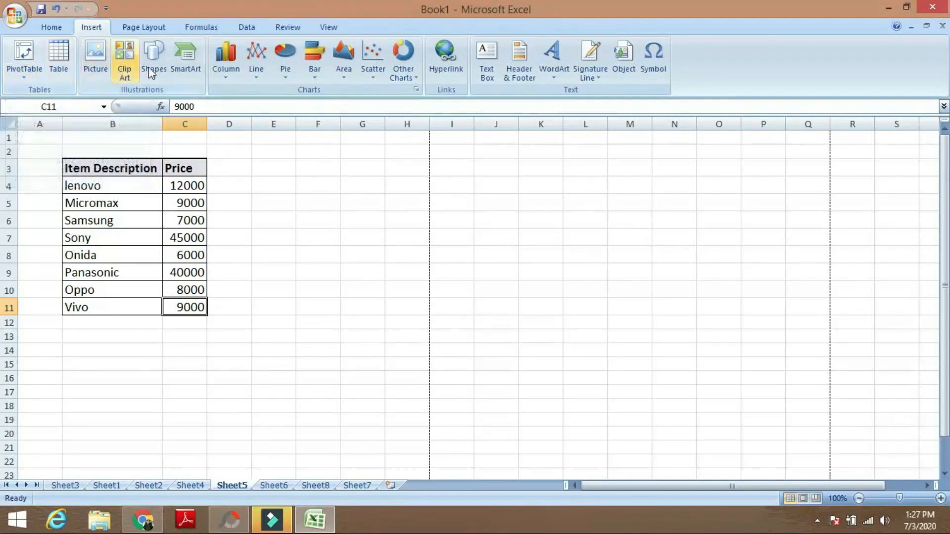
pyautogui.click(230, 75)
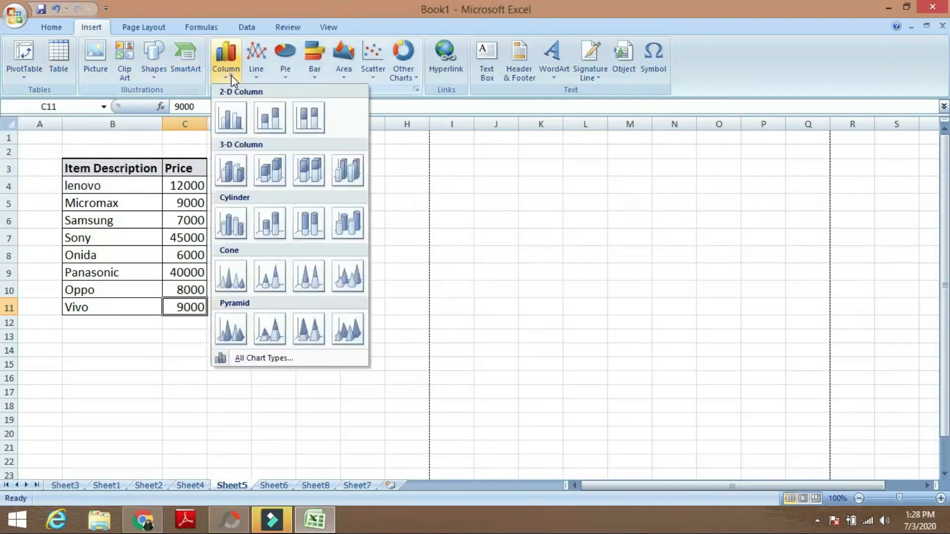
pyautogui.click(233, 118)
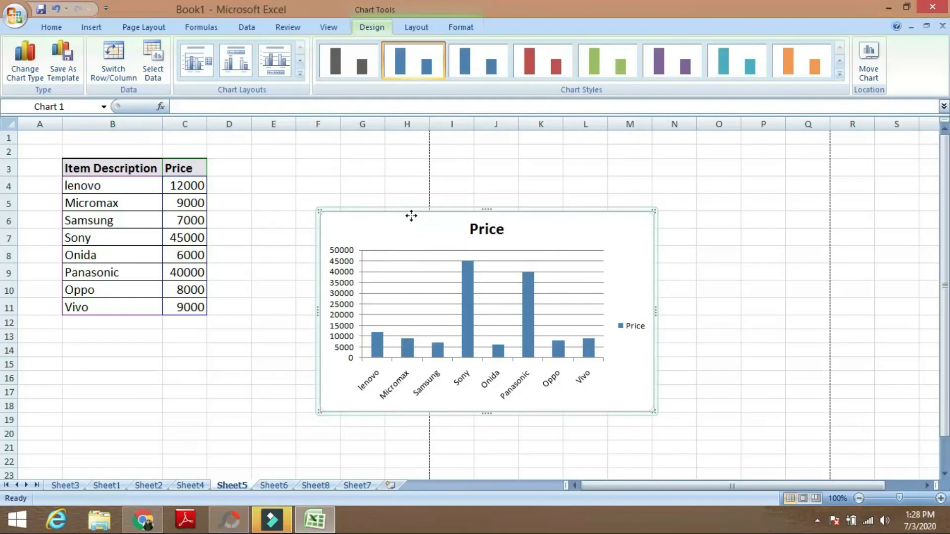
# Move the price chart up and closer to the table, over about columns E to L and rows 2 to 14.
pyautogui.moveTo(409, 214); pyautogui.dragTo(406, 196)
pyautogui.click(353, 142)
pyautogui.moveTo(335, 216); pyautogui.dragTo(292, 168)
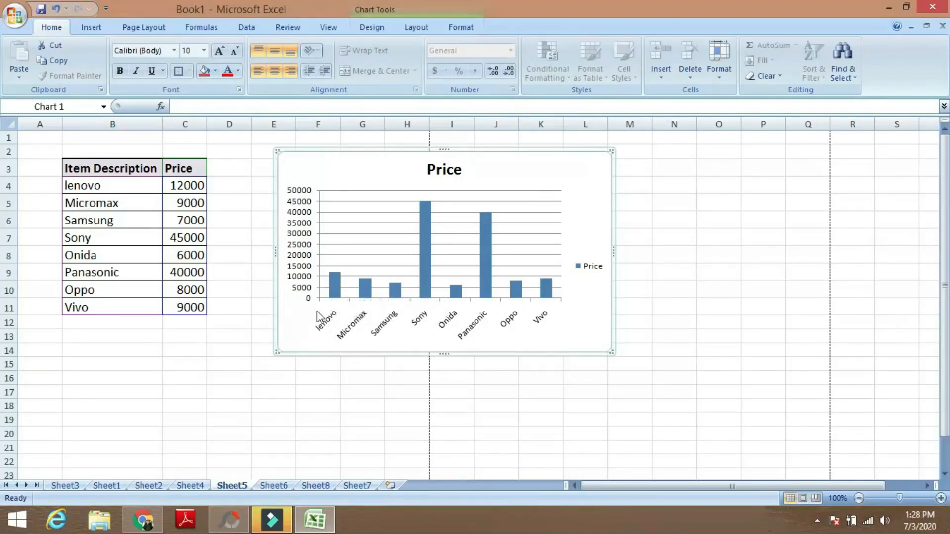
# Add data labels to the Price series columns in the chart.
pyautogui.rightClick(332, 272)
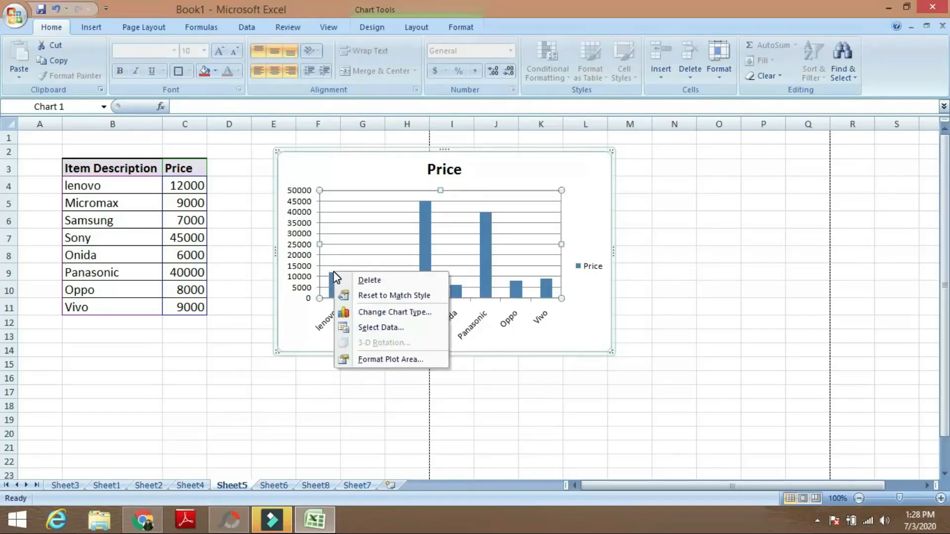
pyautogui.click(328, 266)
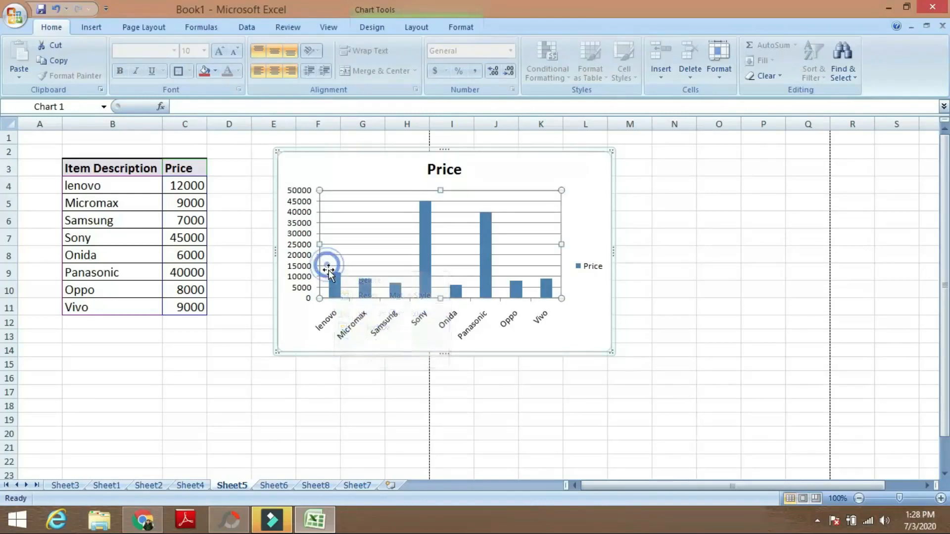
pyautogui.rightClick(331, 272)
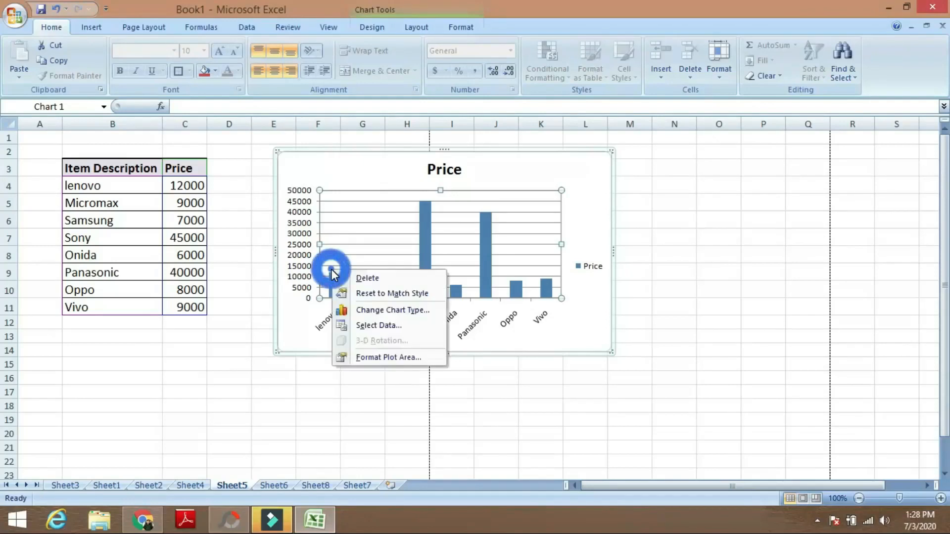
pyautogui.rightClick(325, 263)
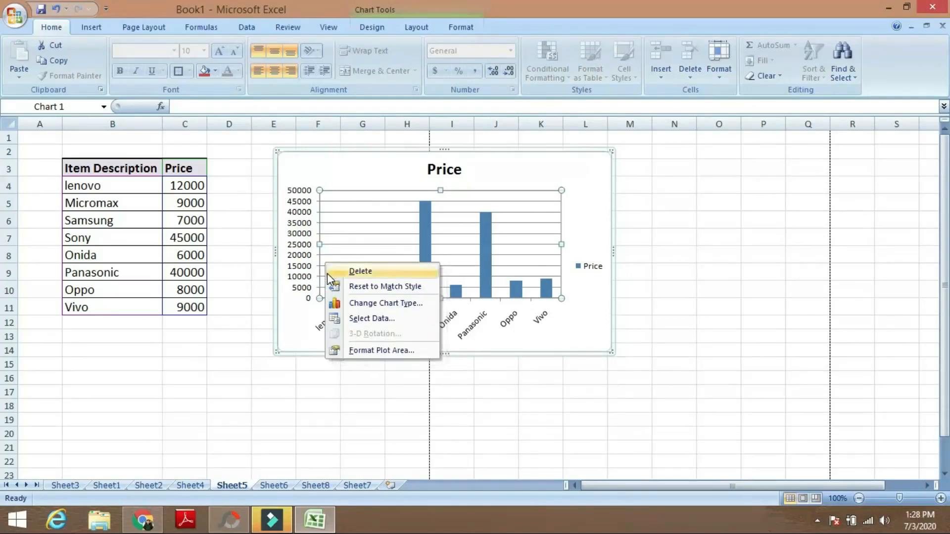
pyautogui.click(322, 322)
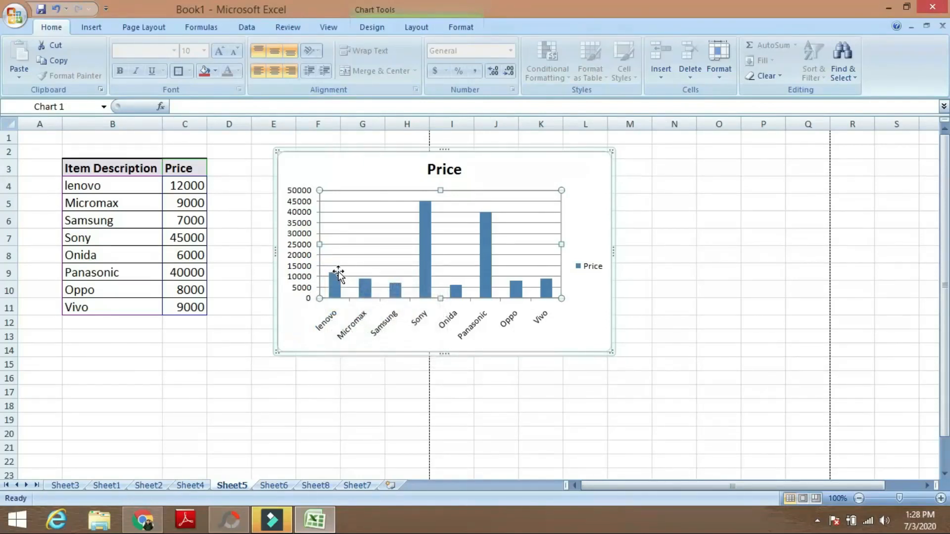
pyautogui.rightClick(336, 273)
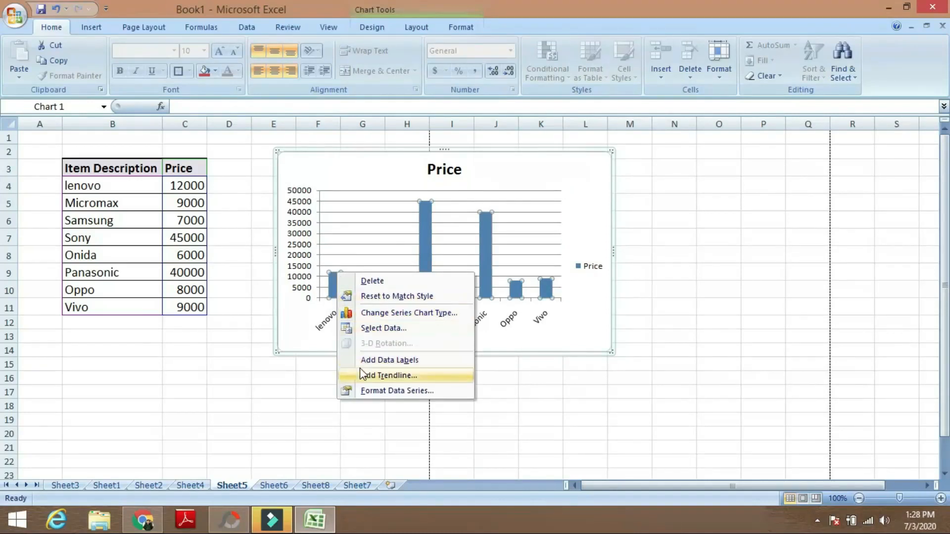
pyautogui.click(378, 361)
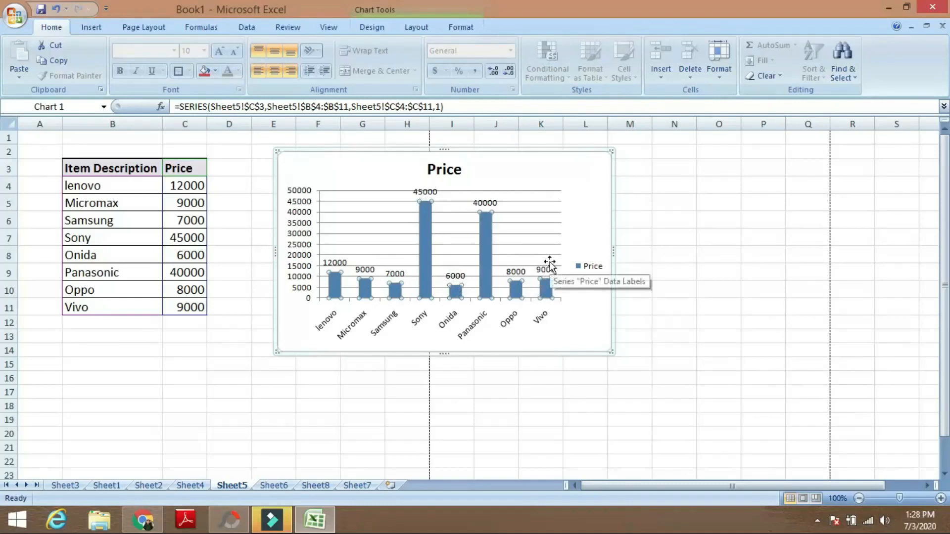
# Fill the background of the chart's data labels with Red, Accent 2, Lighter 80%.
pyautogui.click(579, 269)
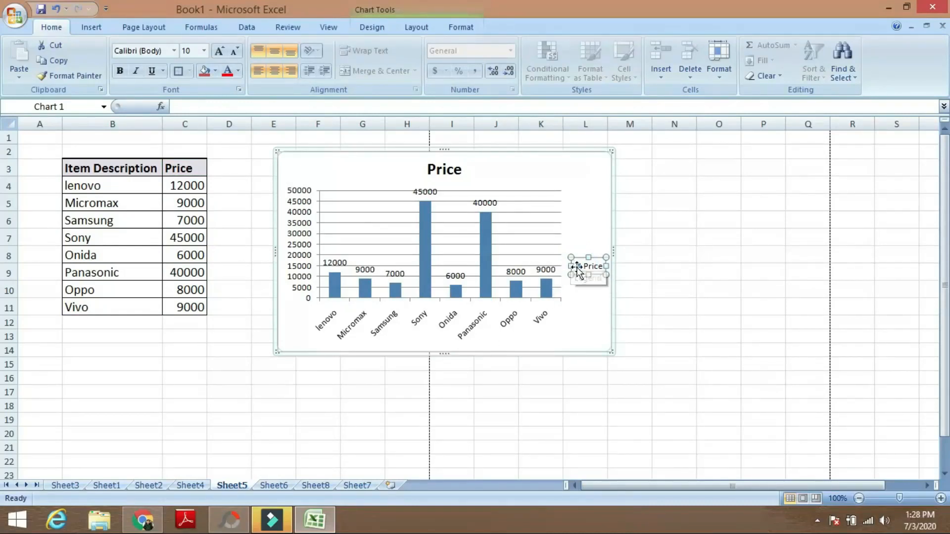
pyautogui.click(336, 264)
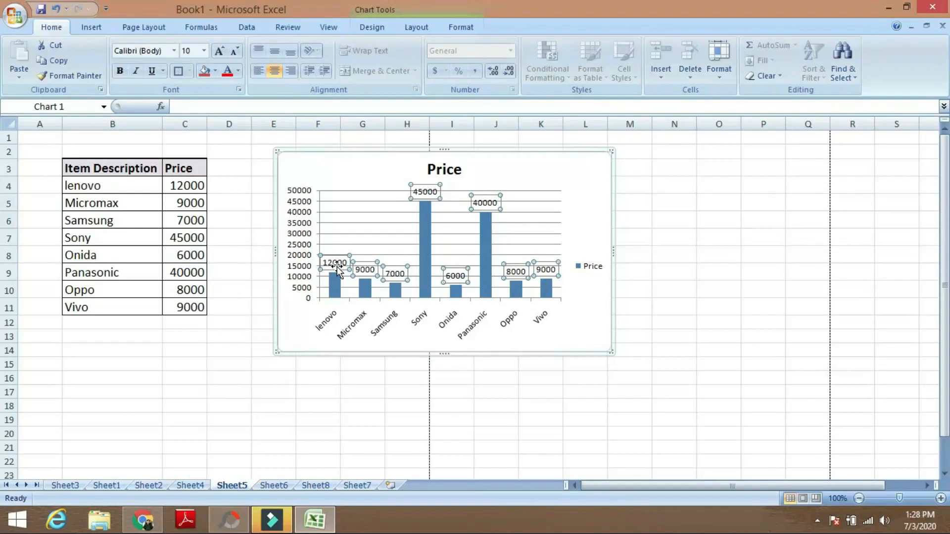
pyautogui.click(202, 74)
pyautogui.click(215, 71)
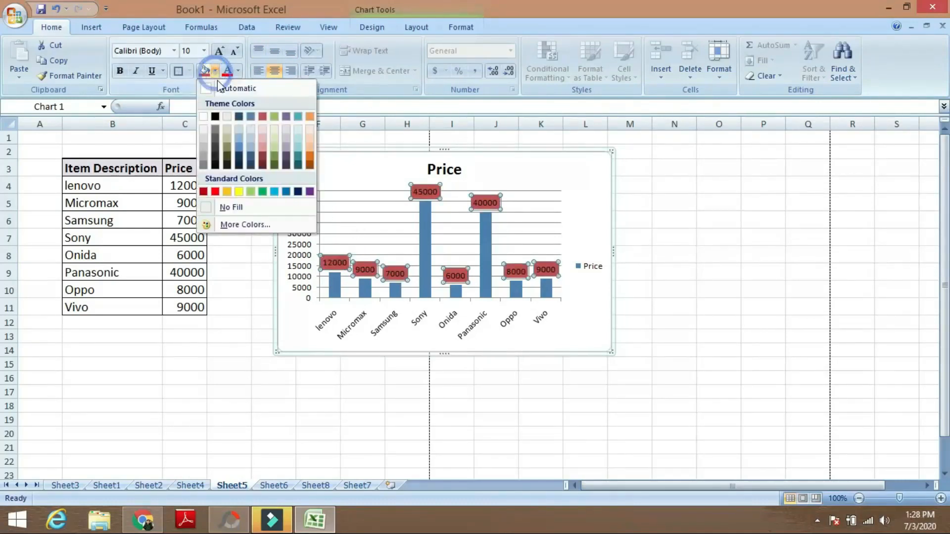
pyautogui.click(262, 128)
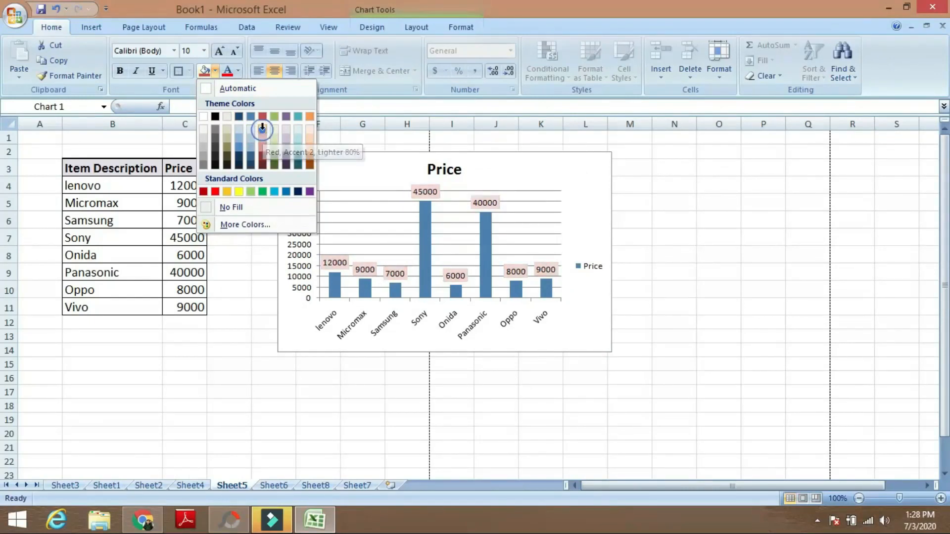
pyautogui.click(396, 364)
pyautogui.click(596, 390)
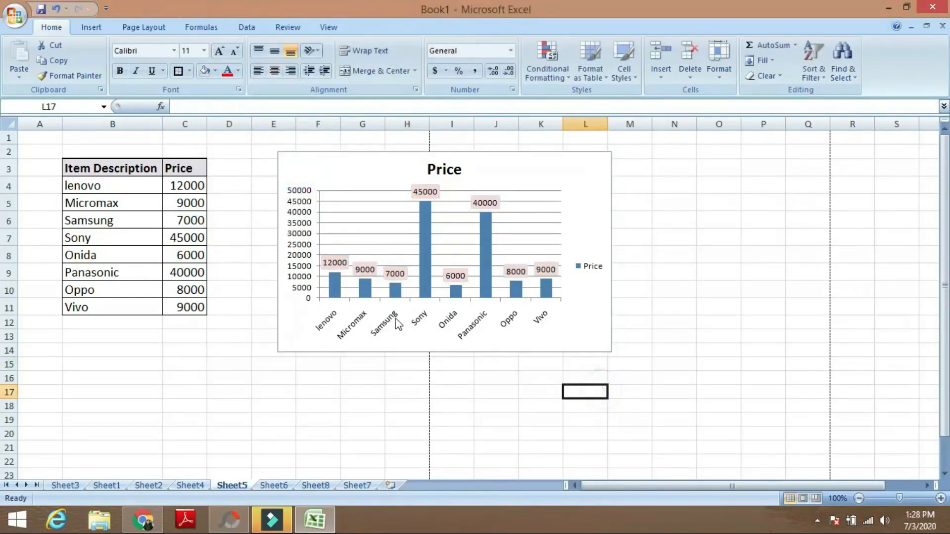
pyautogui.click(324, 317)
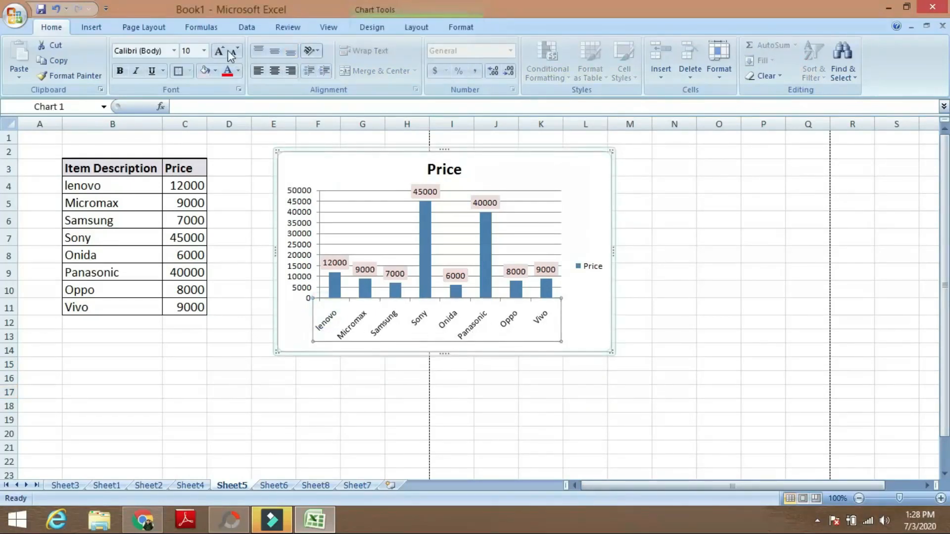
pyautogui.click(215, 70)
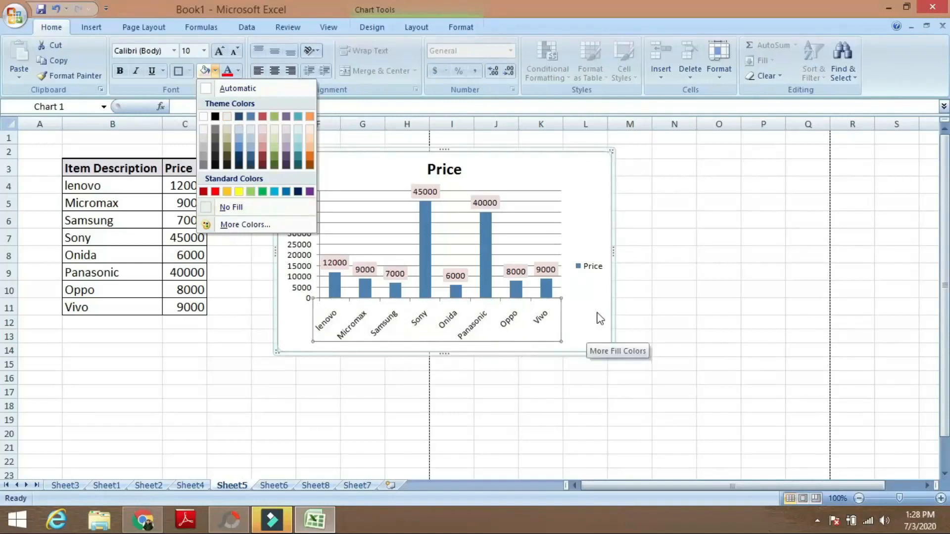
pyautogui.click(251, 314)
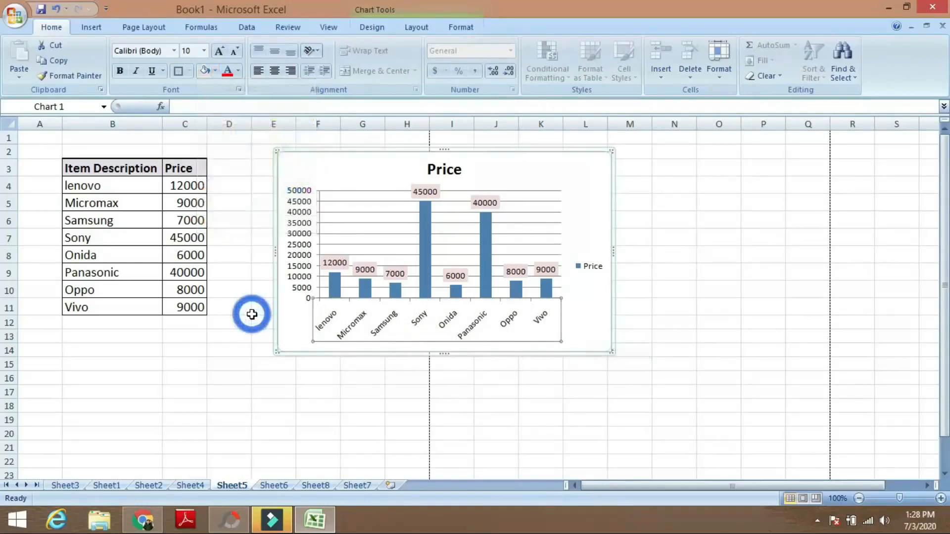
# Fill the Price series columns with standard green and deselect the chart.
pyautogui.click(340, 291)
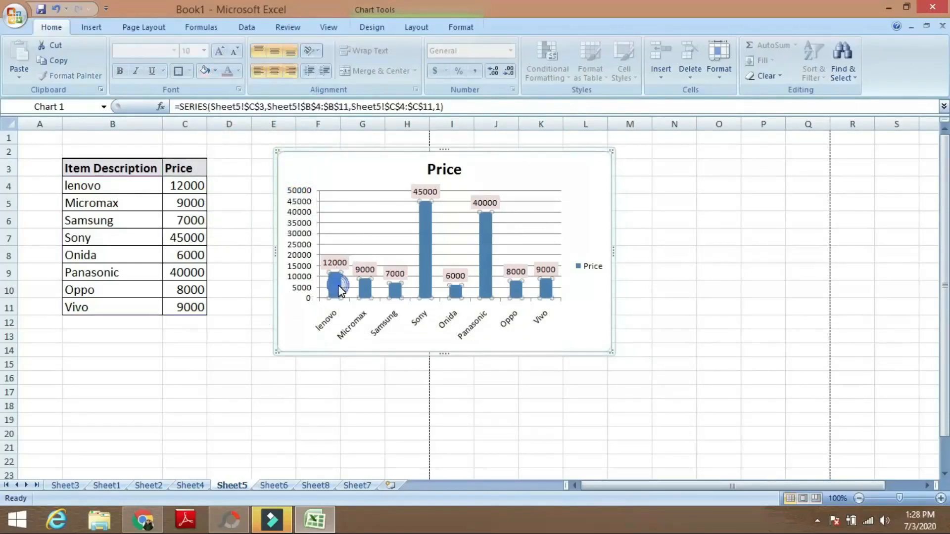
pyautogui.click(215, 70)
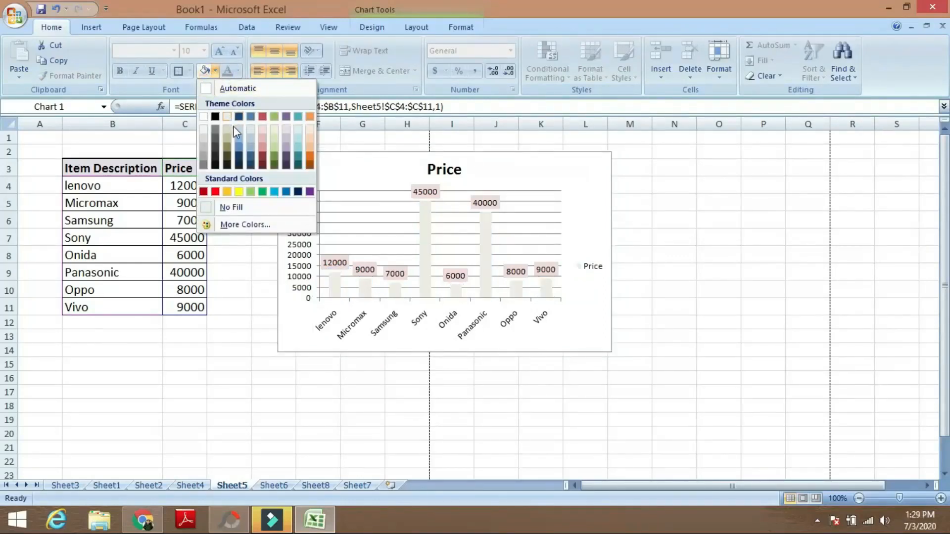
pyautogui.click(261, 192)
pyautogui.click(349, 380)
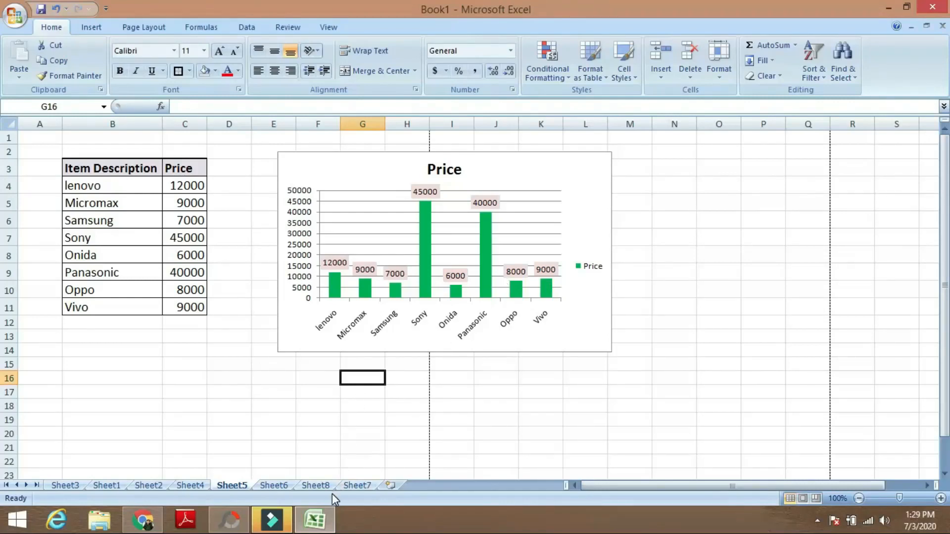
pyautogui.click(674, 254)
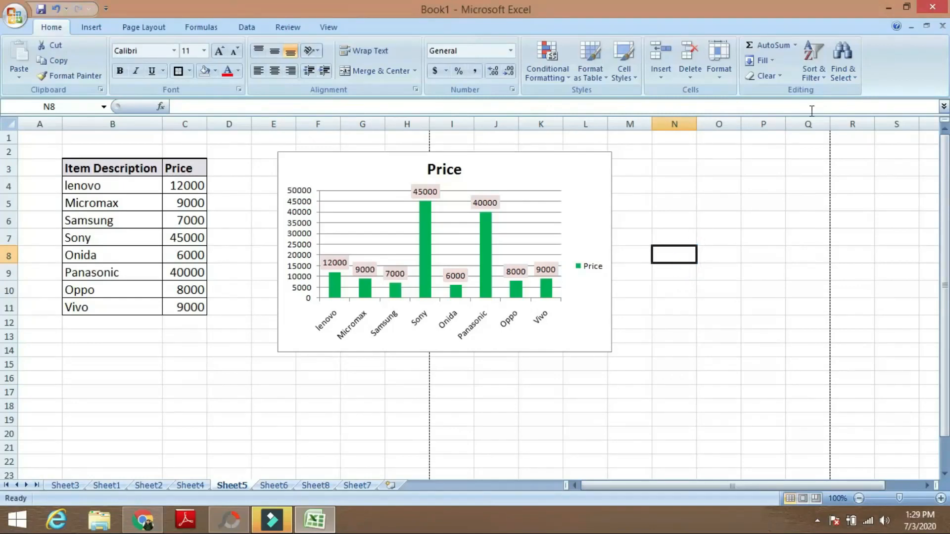